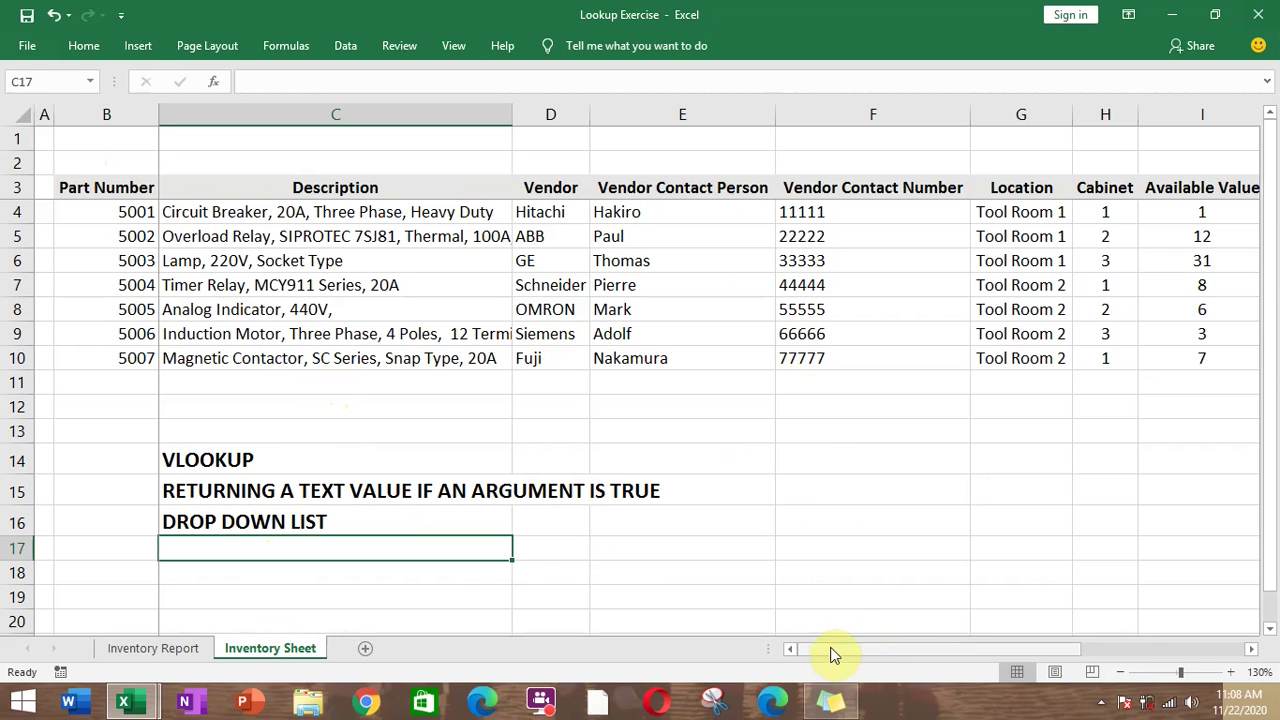
drag(826, 651, 786, 632)
drag(698, 643, 698, 643)
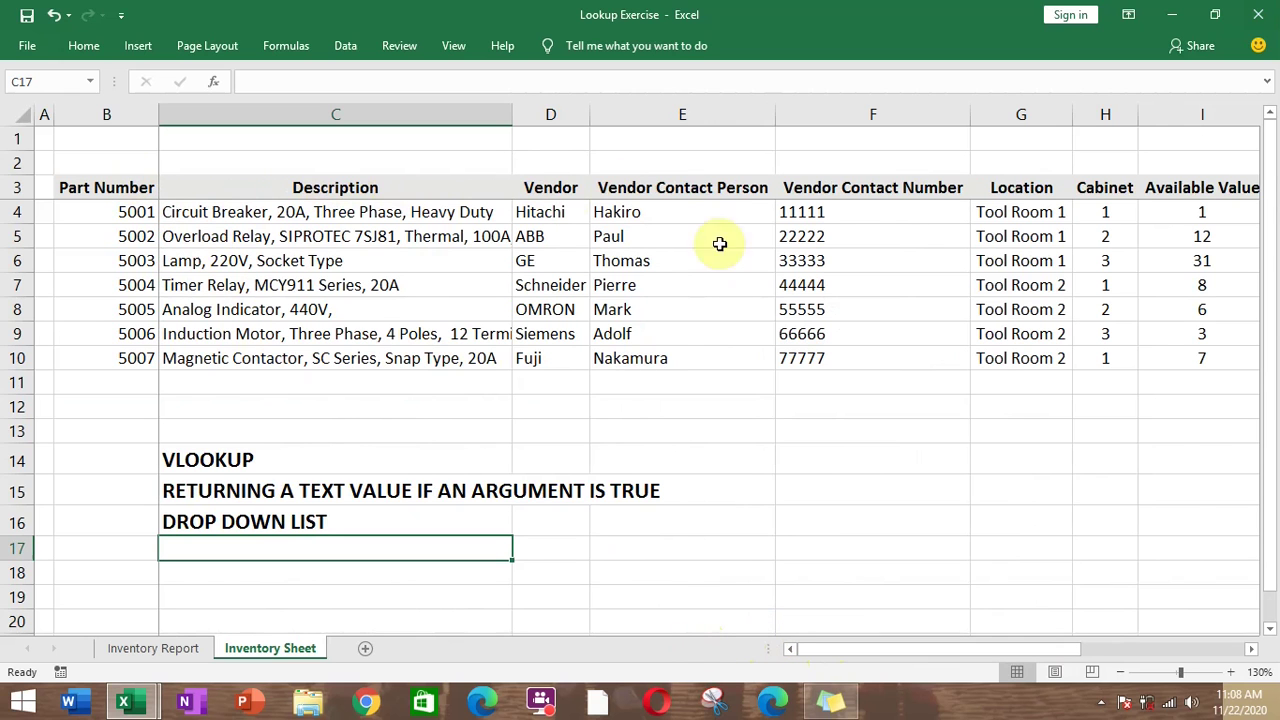
drag(929, 650, 577, 577)
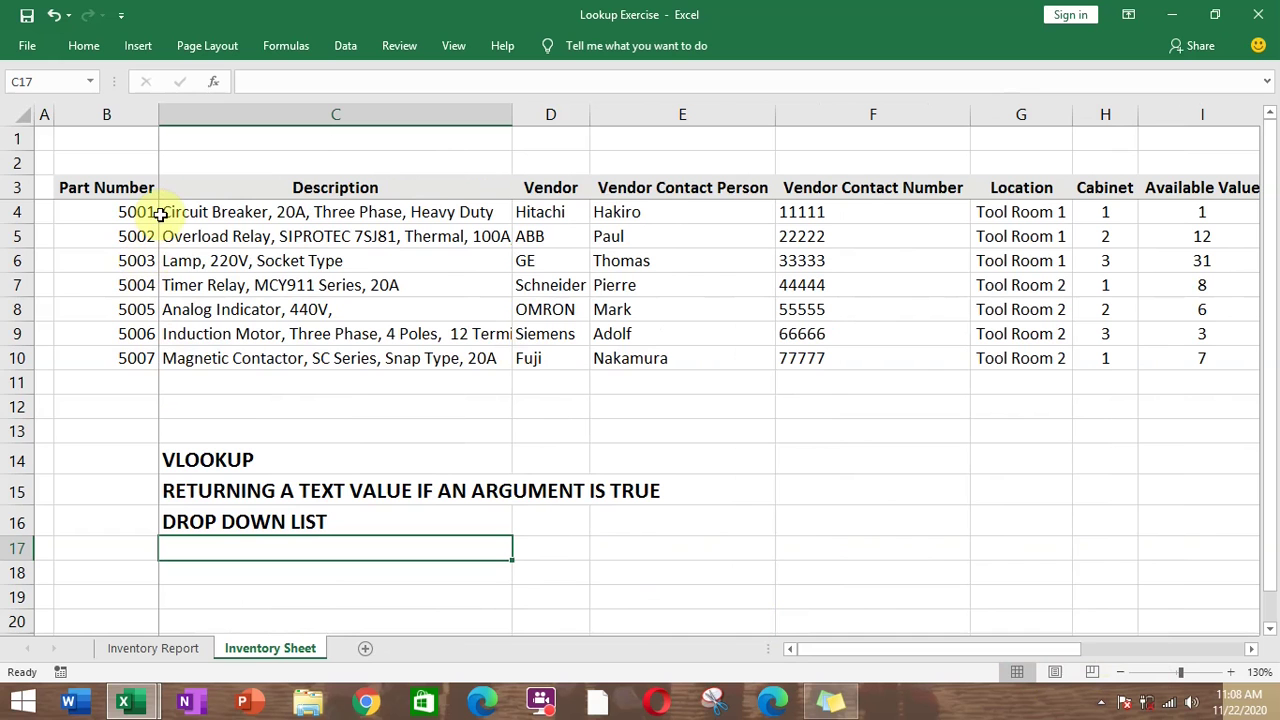
drag(885, 652, 523, 594)
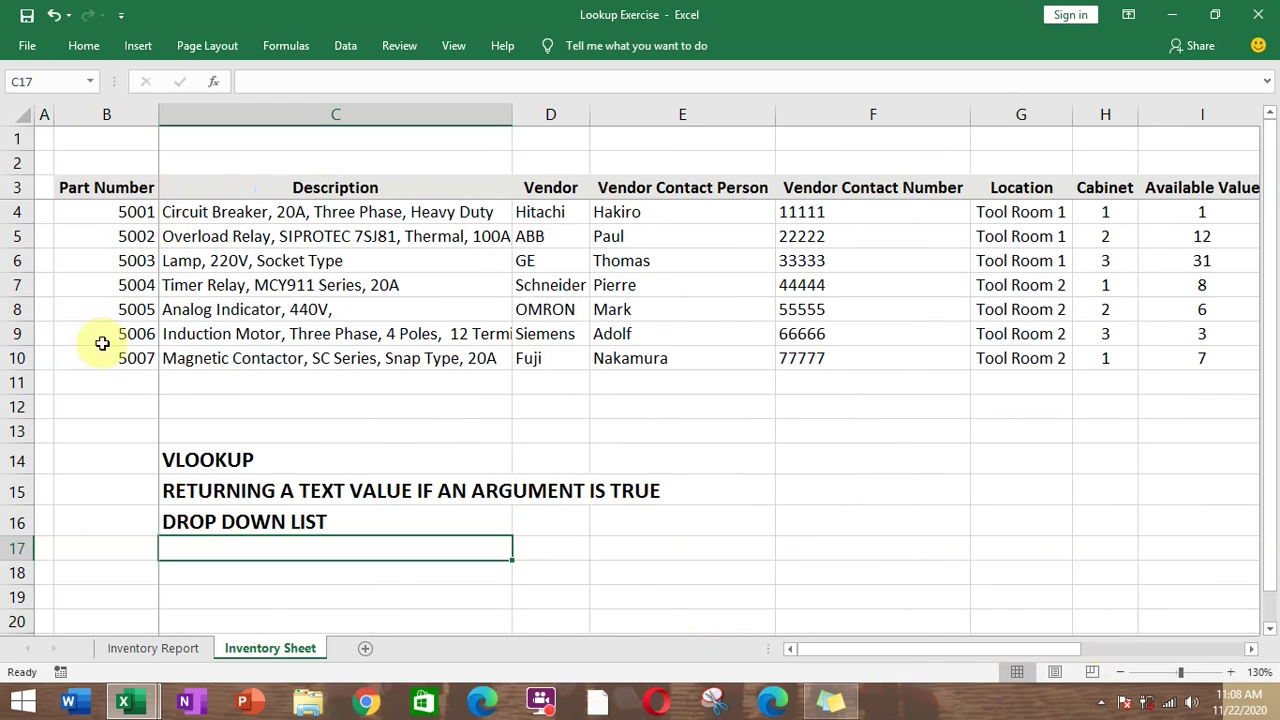
drag(905, 657, 943, 652)
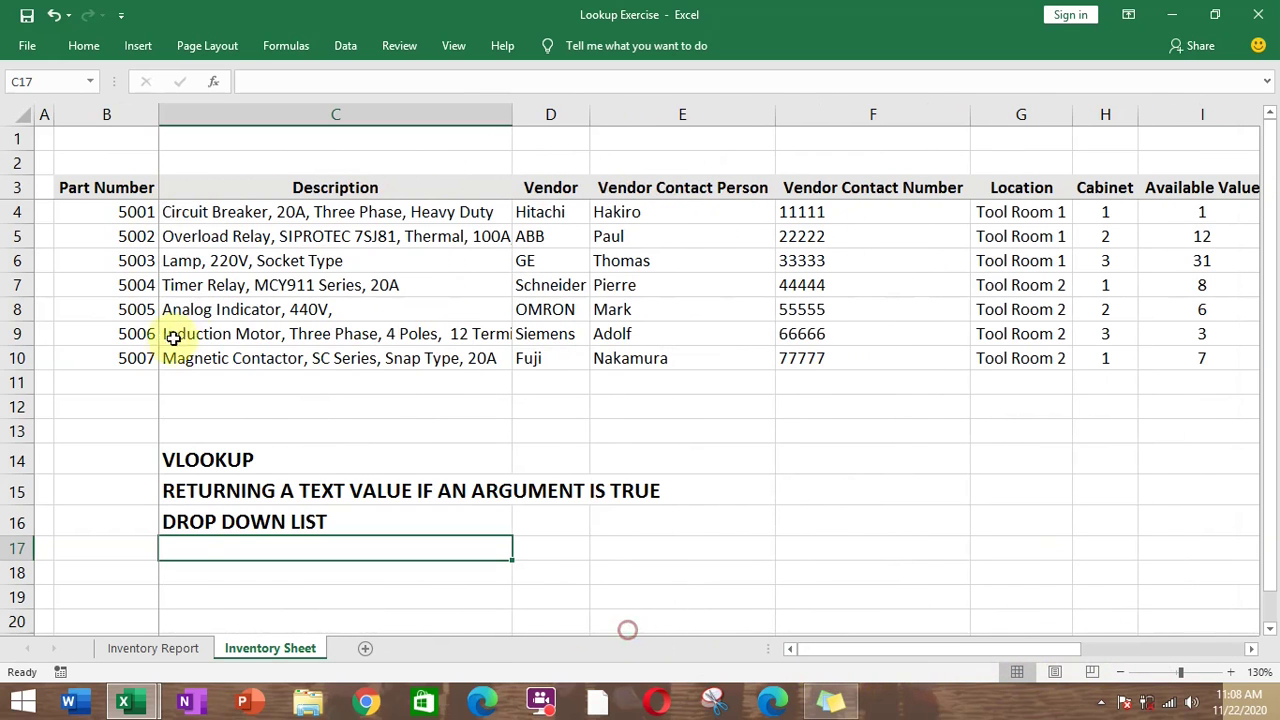
- Remove the existing pane freeze on the Inventory Sheet and freeze only the columns before column C, including Part Number
click(187, 213)
click(184, 114)
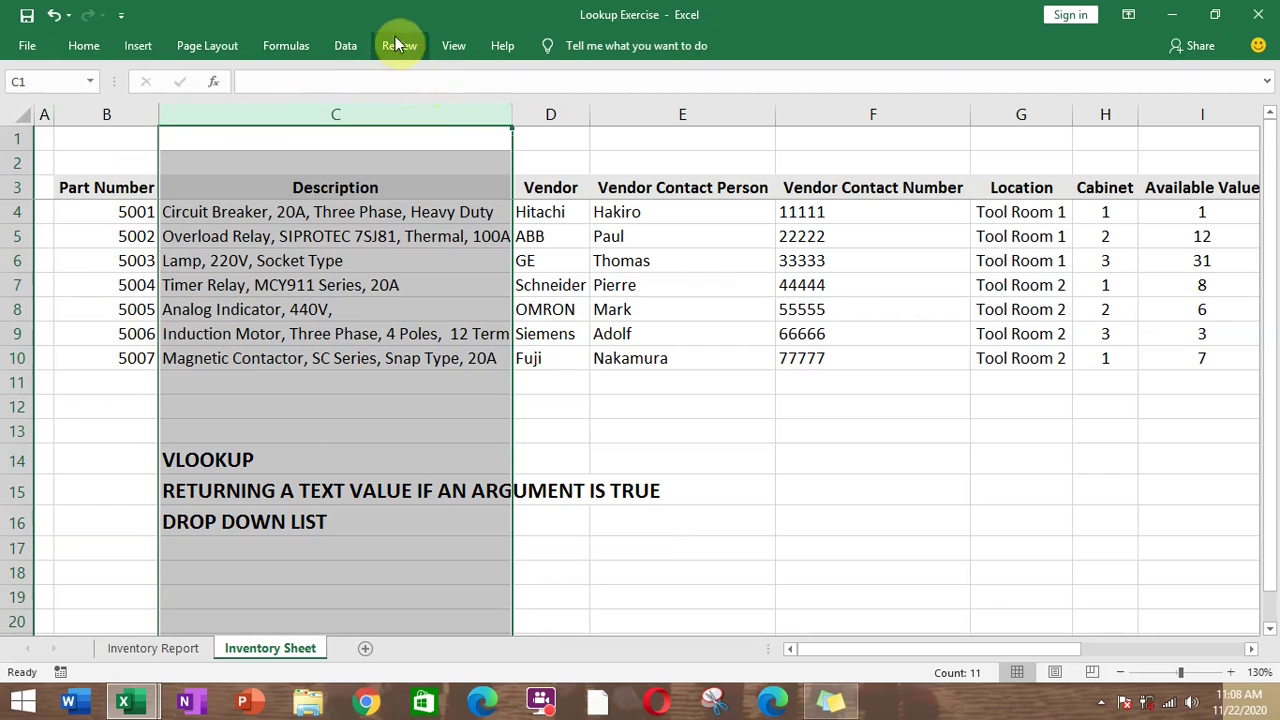
click(454, 46)
click(631, 105)
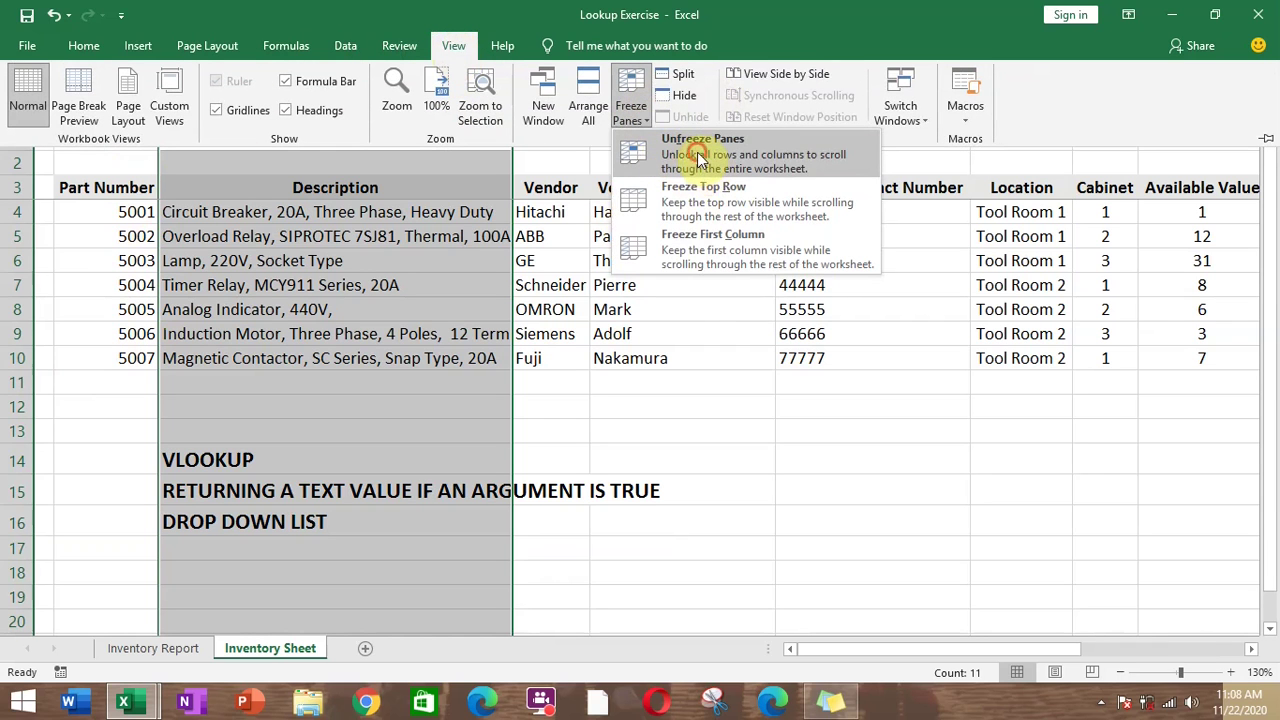
click(699, 160)
click(641, 113)
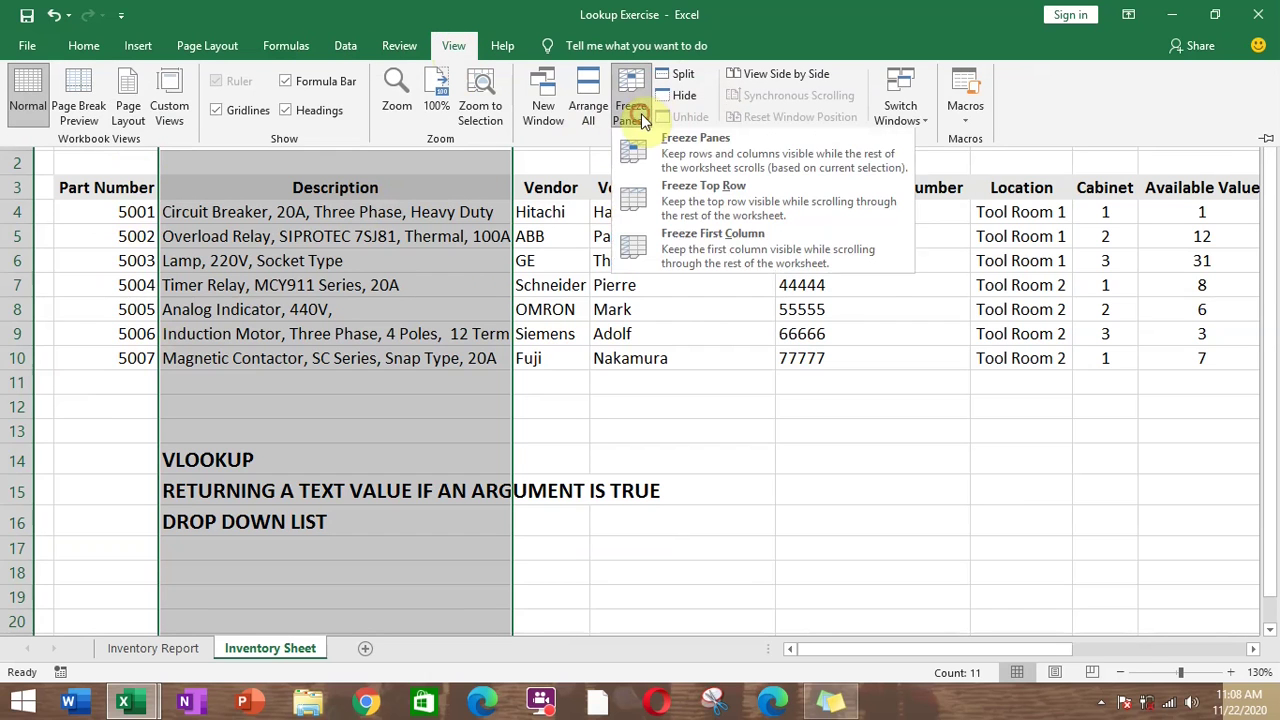
click(686, 229)
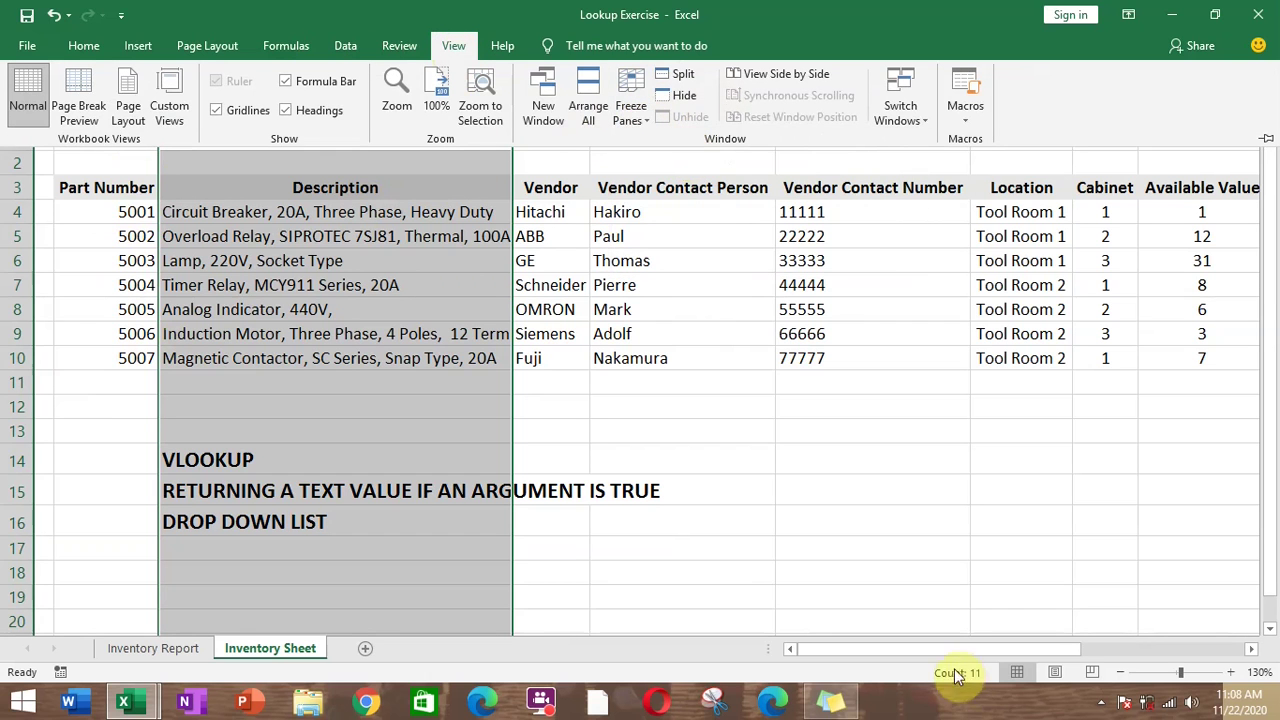
click(1251, 649)
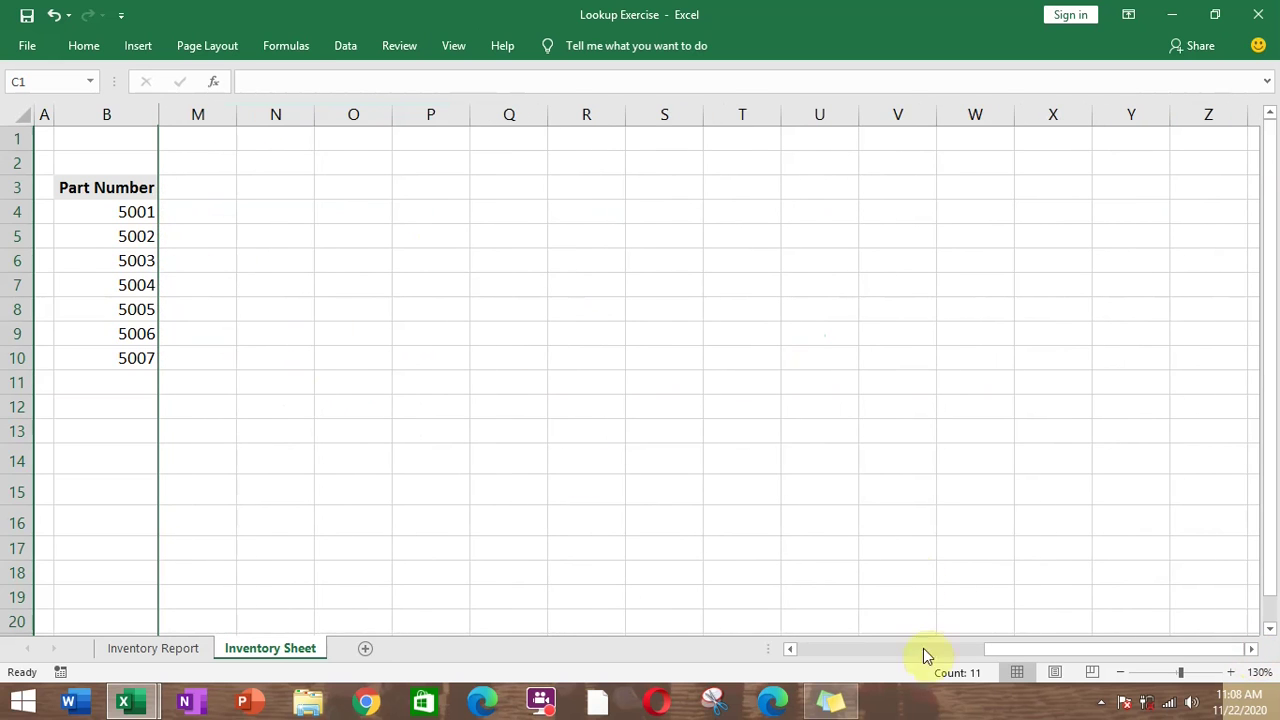
drag(1020, 650, 773, 648)
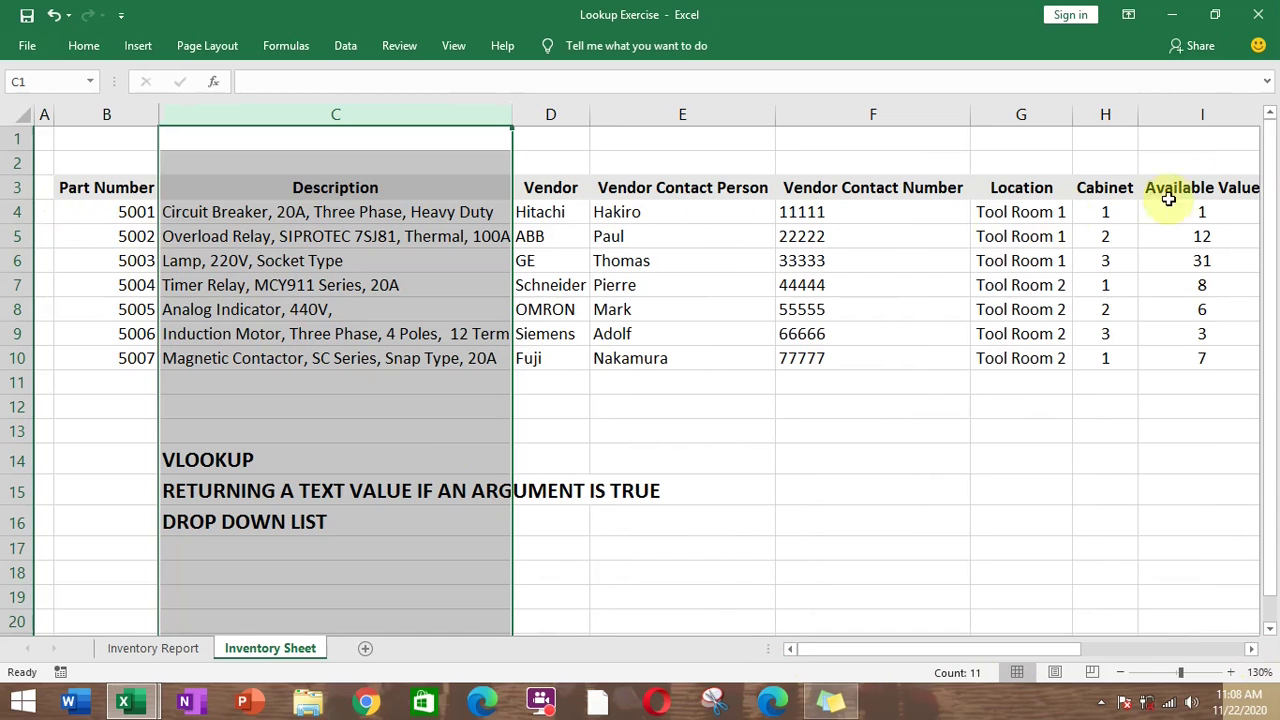
- Replace the column freeze with one that freezes only the rows above row 4, including the table header
click(13, 213)
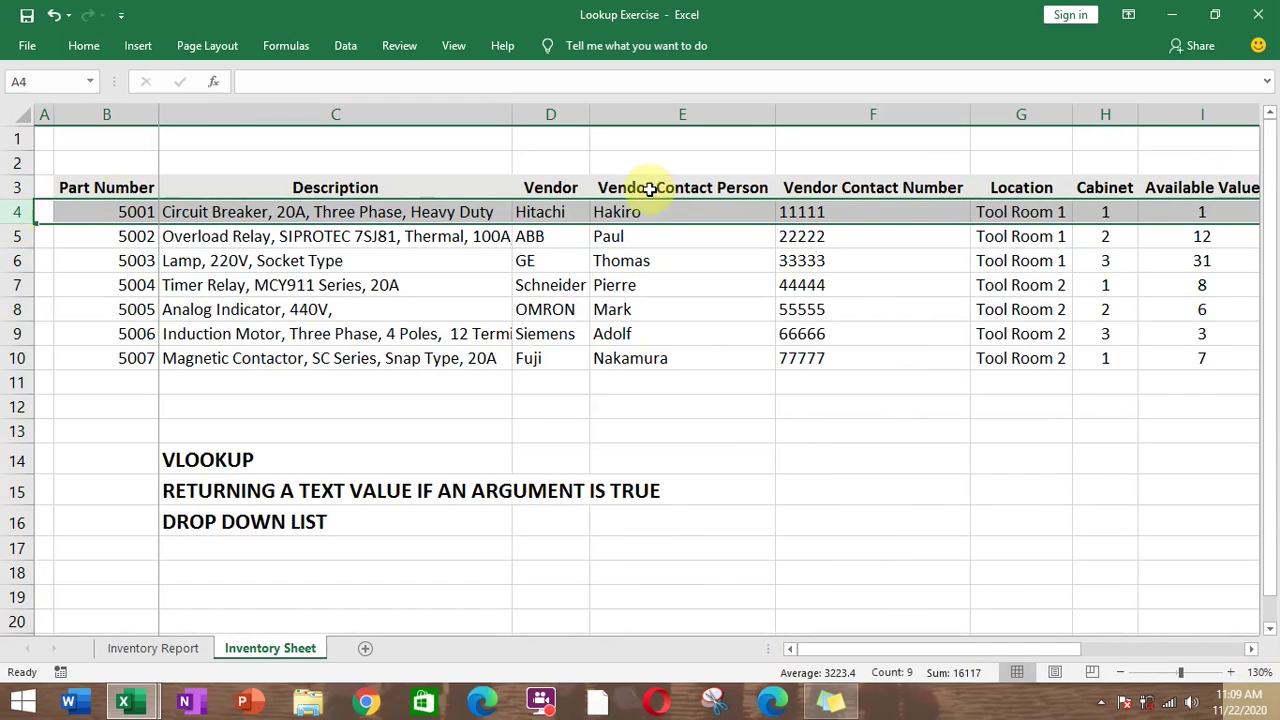
click(452, 47)
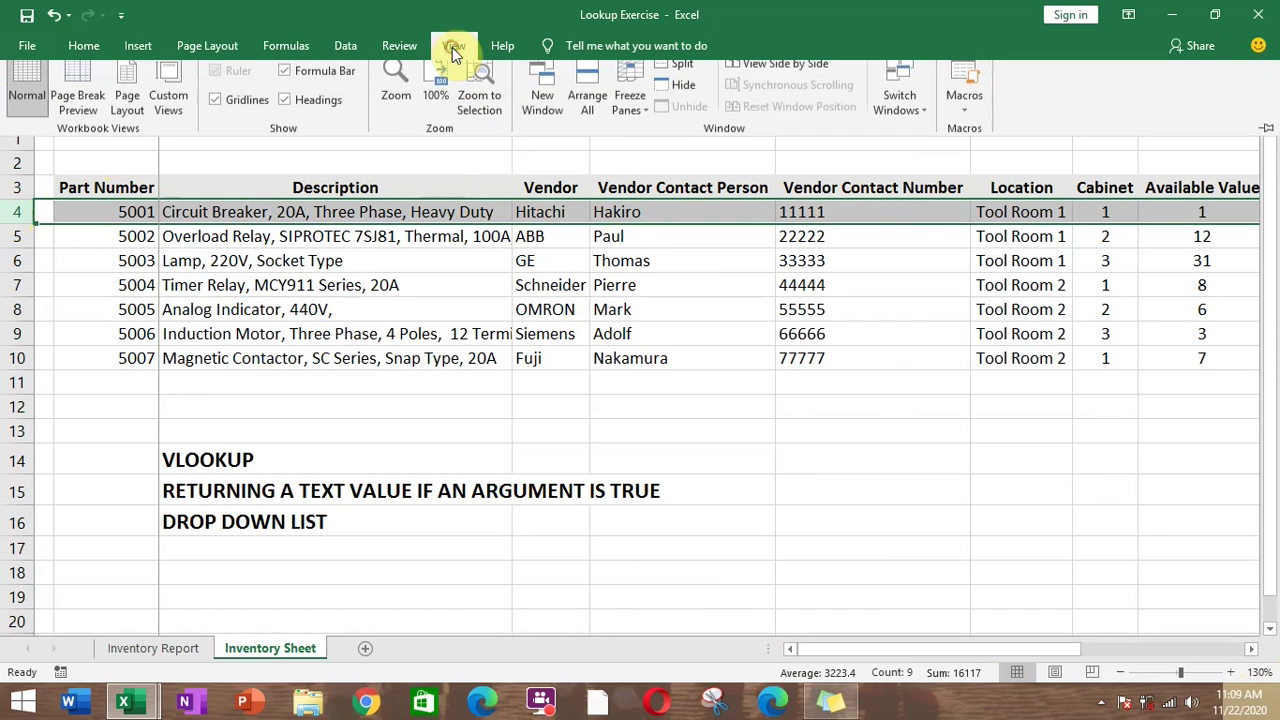
click(640, 108)
click(690, 147)
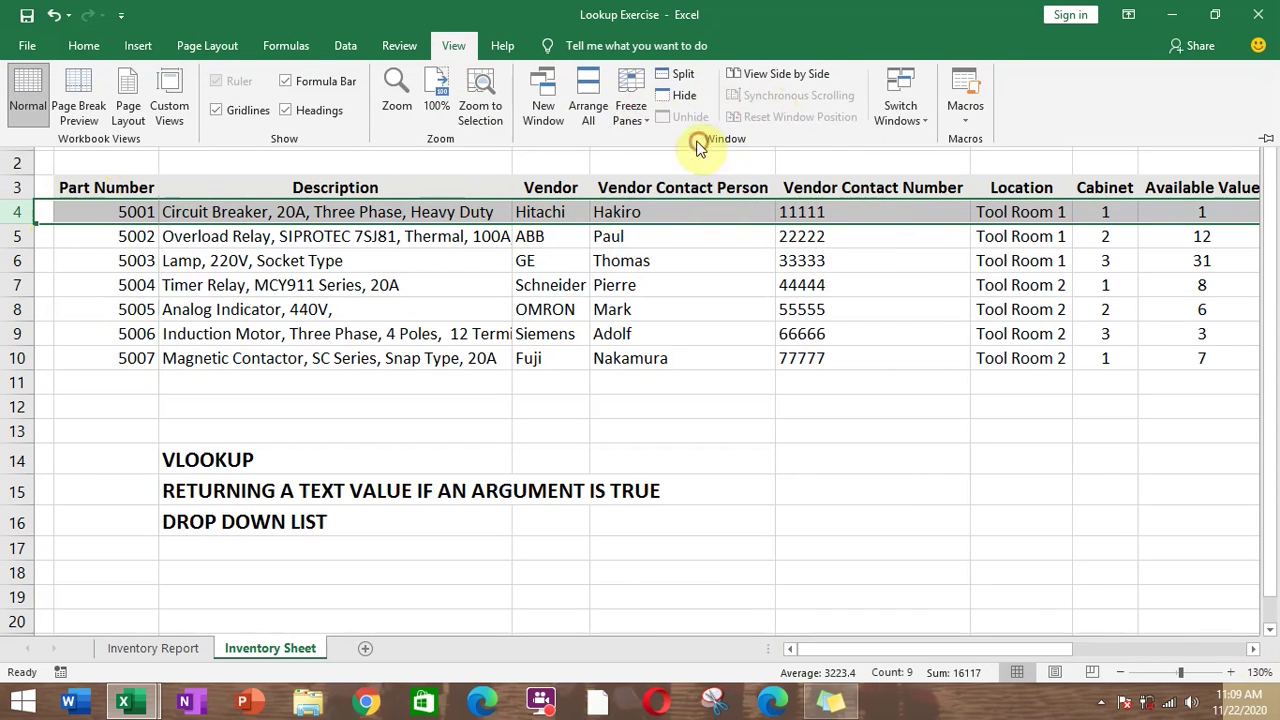
click(632, 105)
click(678, 152)
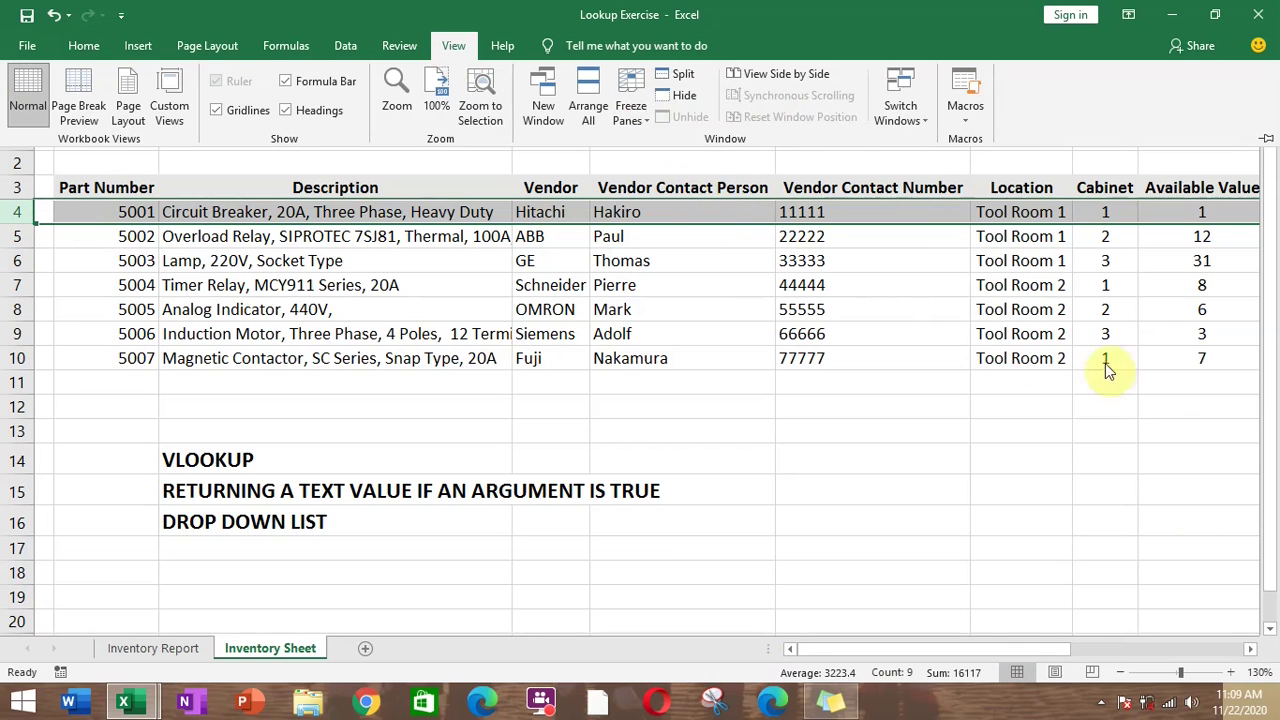
drag(1270, 628, 1273, 630)
drag(1273, 535, 1263, 322)
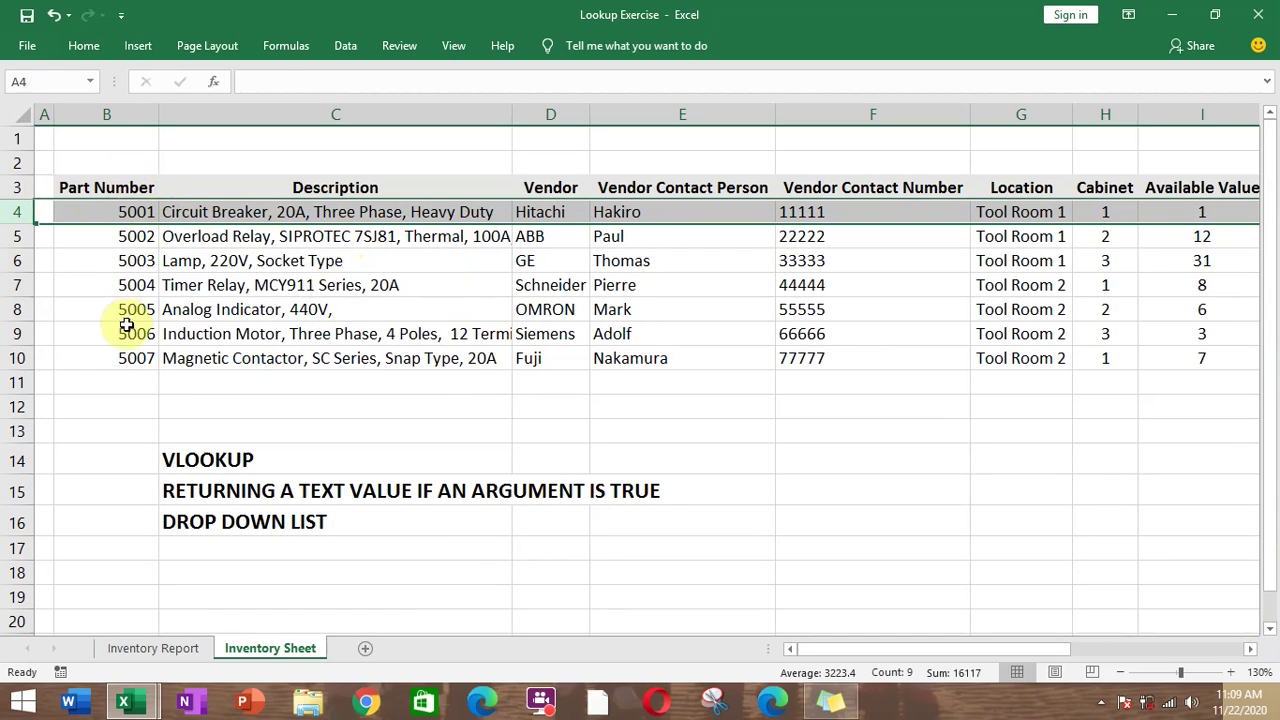
- Unfreeze the panes and refreeze them at cell C4, locking both the header rows and the Part Number column
click(297, 289)
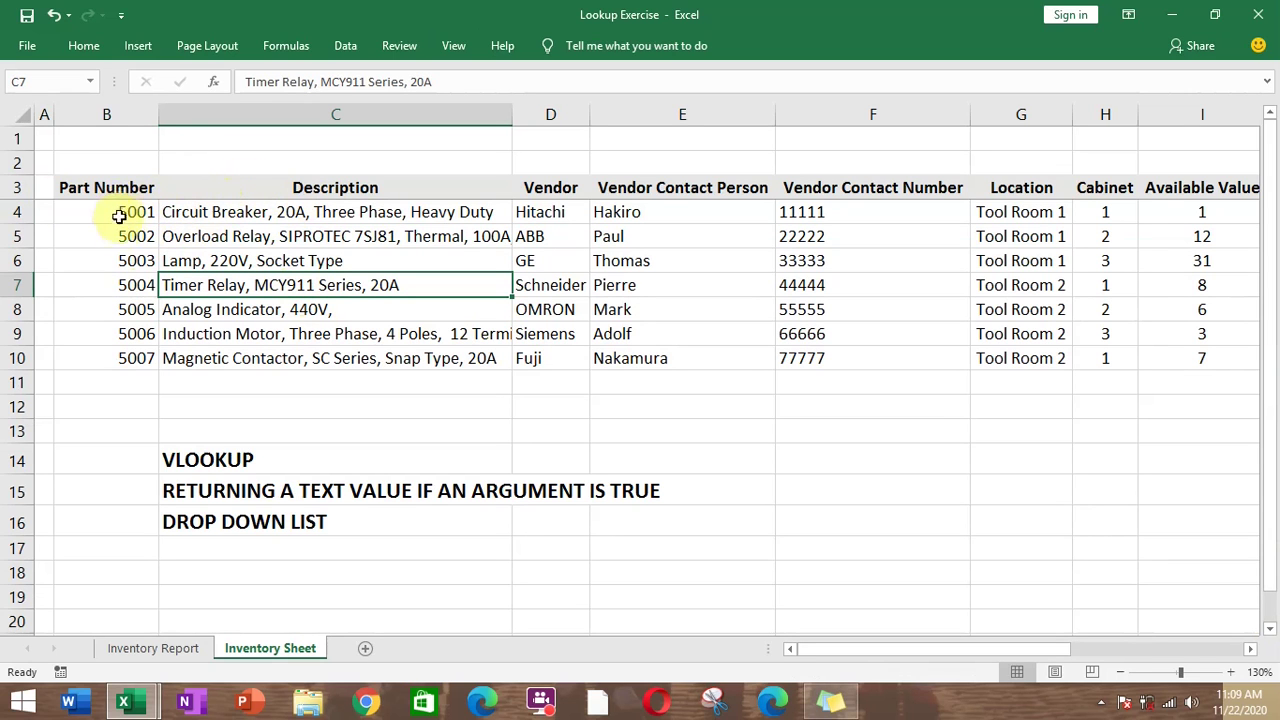
click(201, 214)
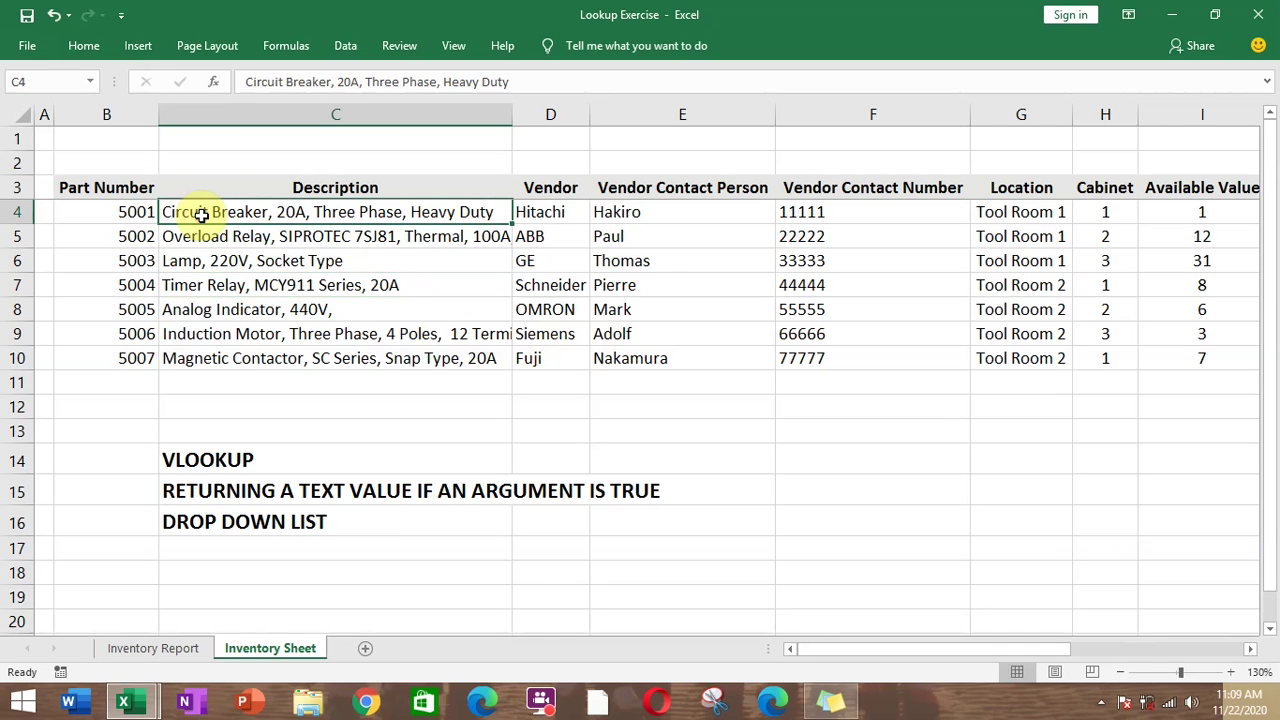
click(452, 46)
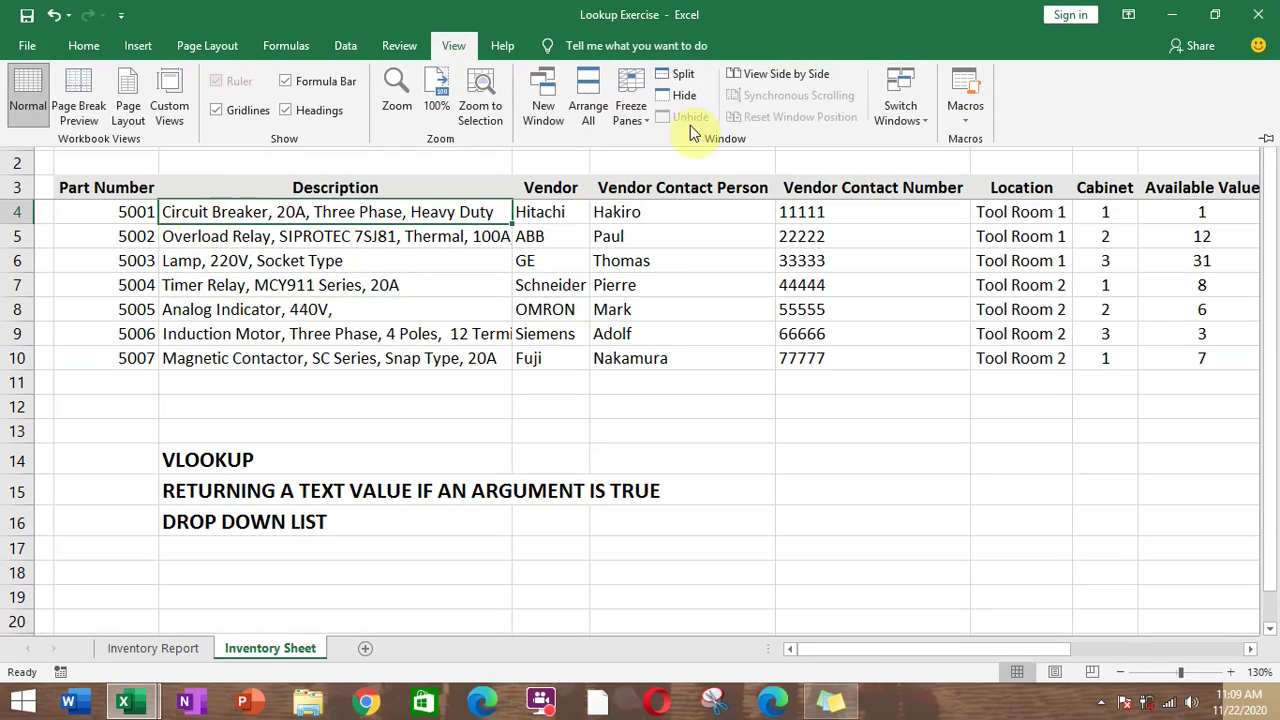
click(646, 120)
click(648, 150)
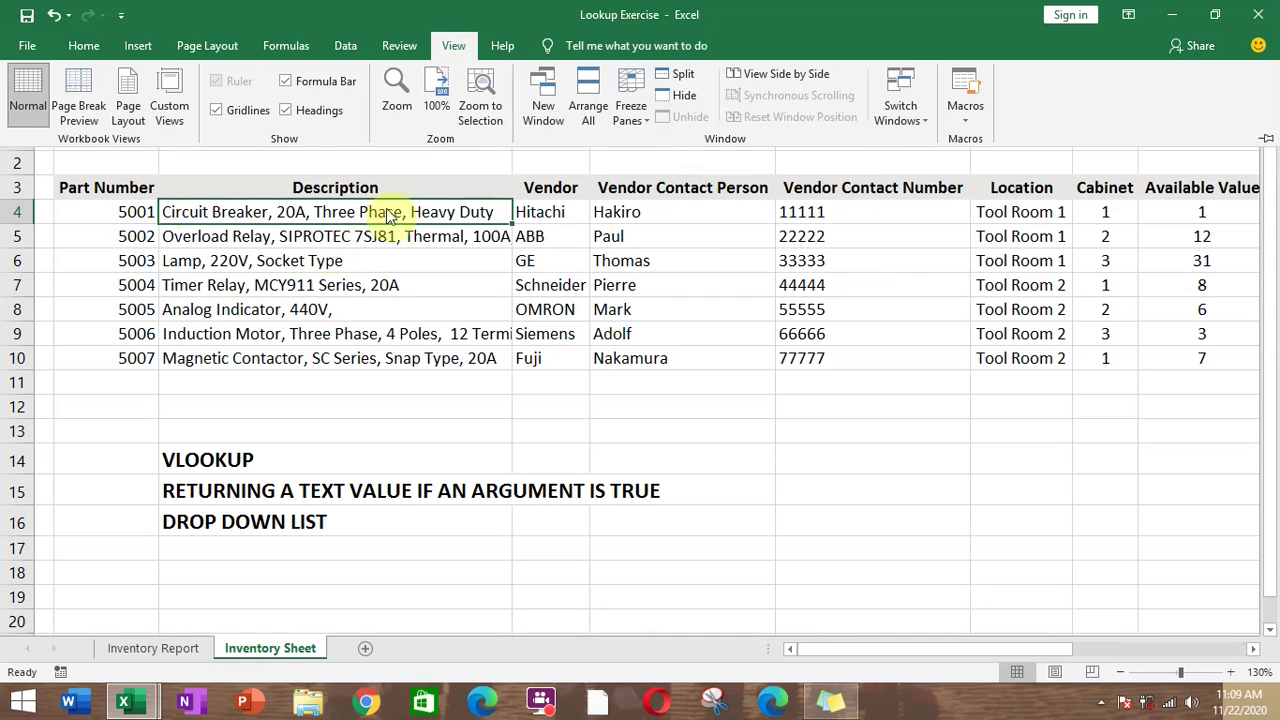
click(646, 120)
click(670, 140)
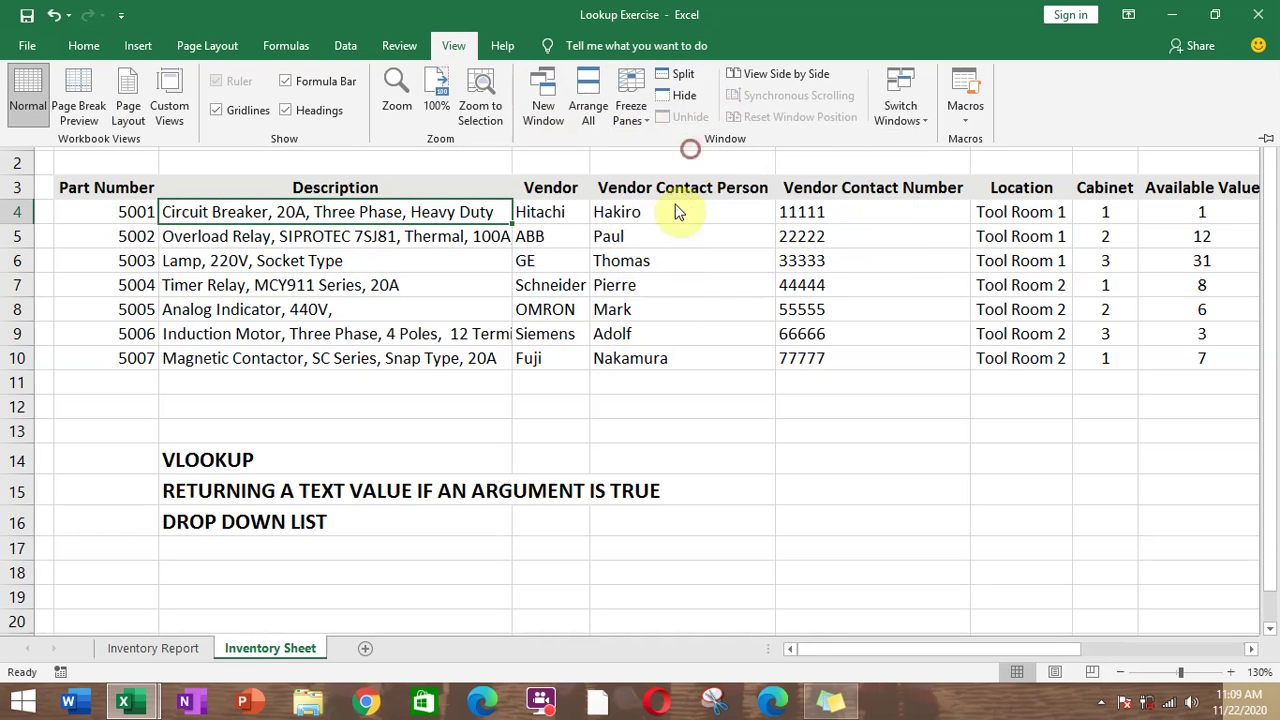
drag(1252, 651, 1252, 651)
drag(1157, 652, 911, 650)
drag(800, 647, 800, 647)
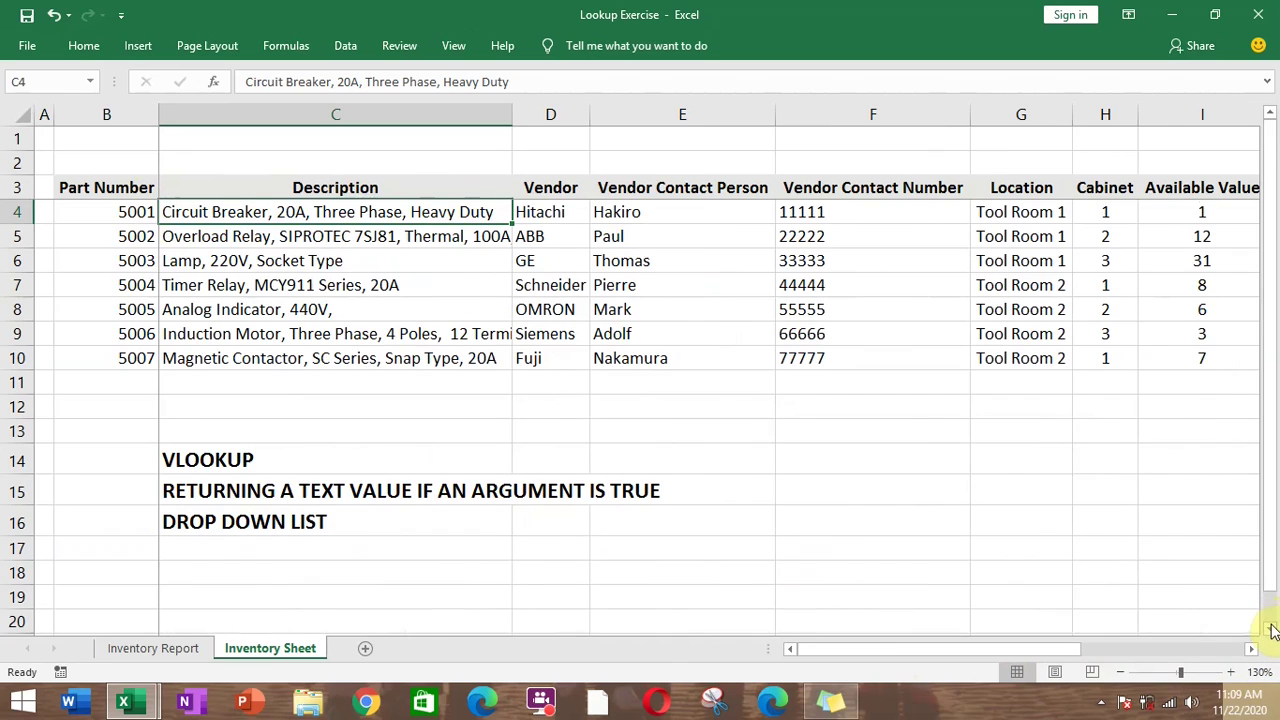
drag(1272, 628, 1272, 628)
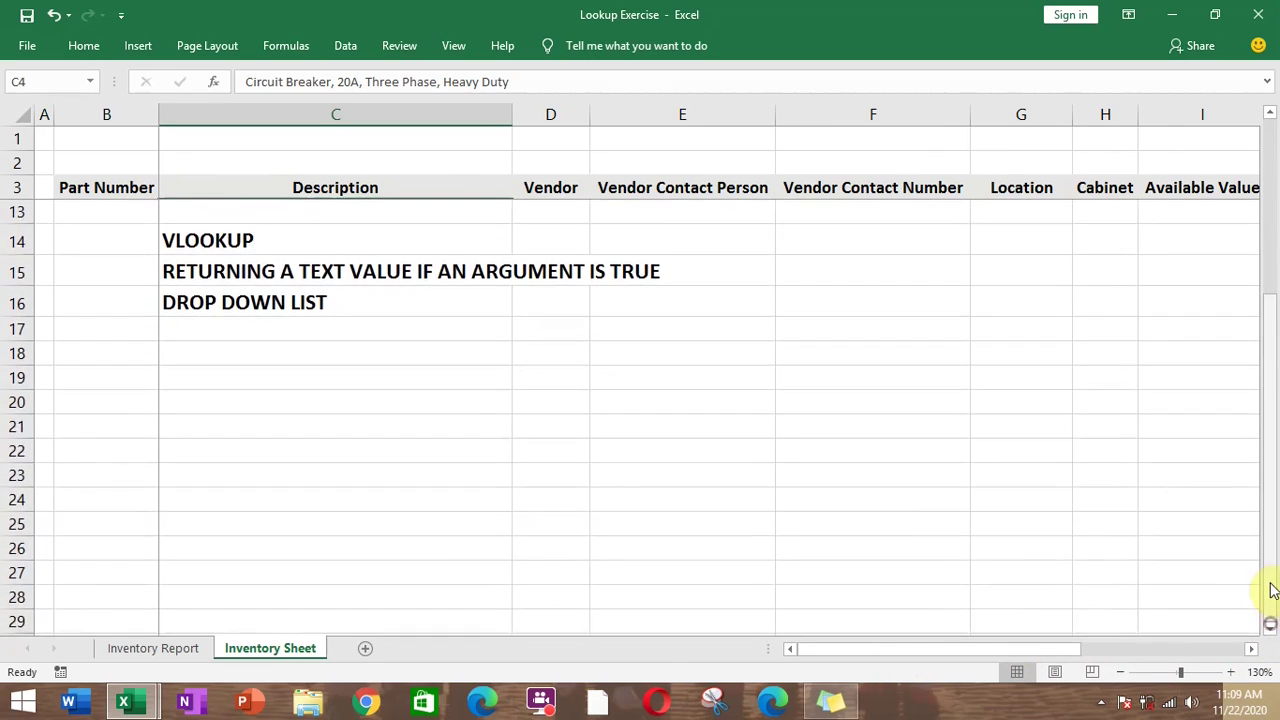
scroll(1266, 500, up, 3)
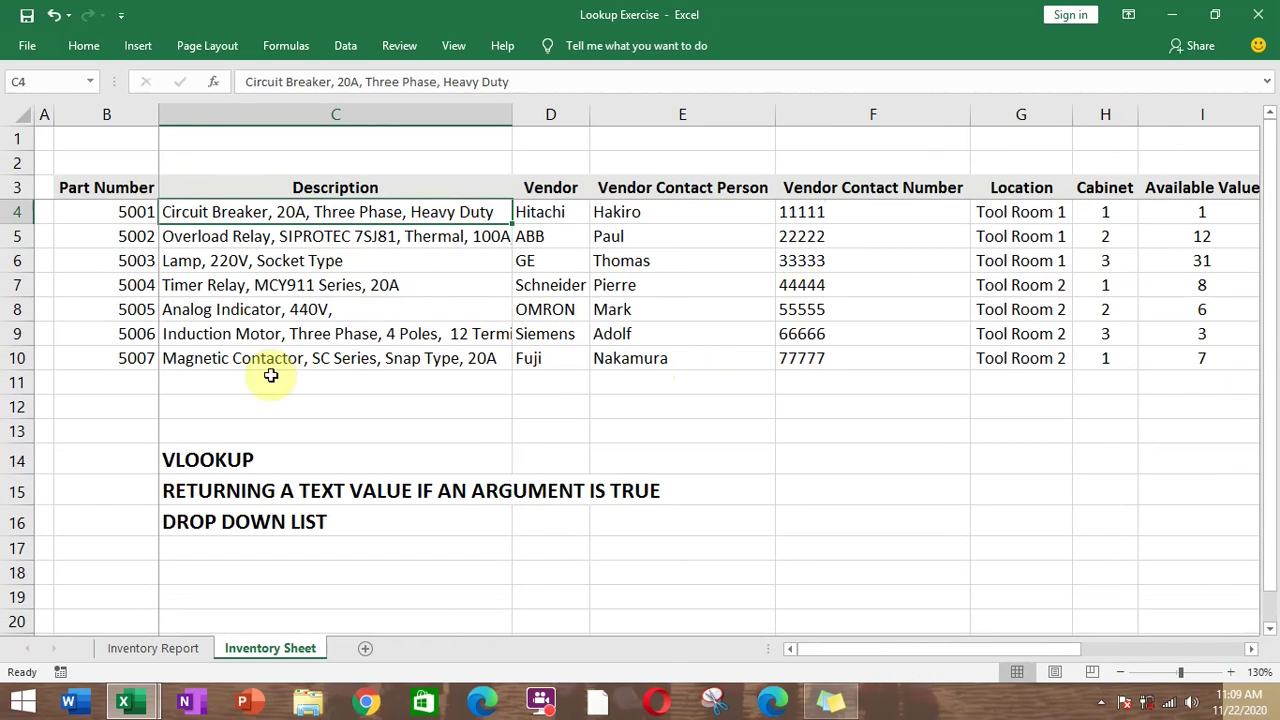
- Compare the Inventory Report's part number, description and vendor fields with the parts table on the Inventory Sheet
click(176, 651)
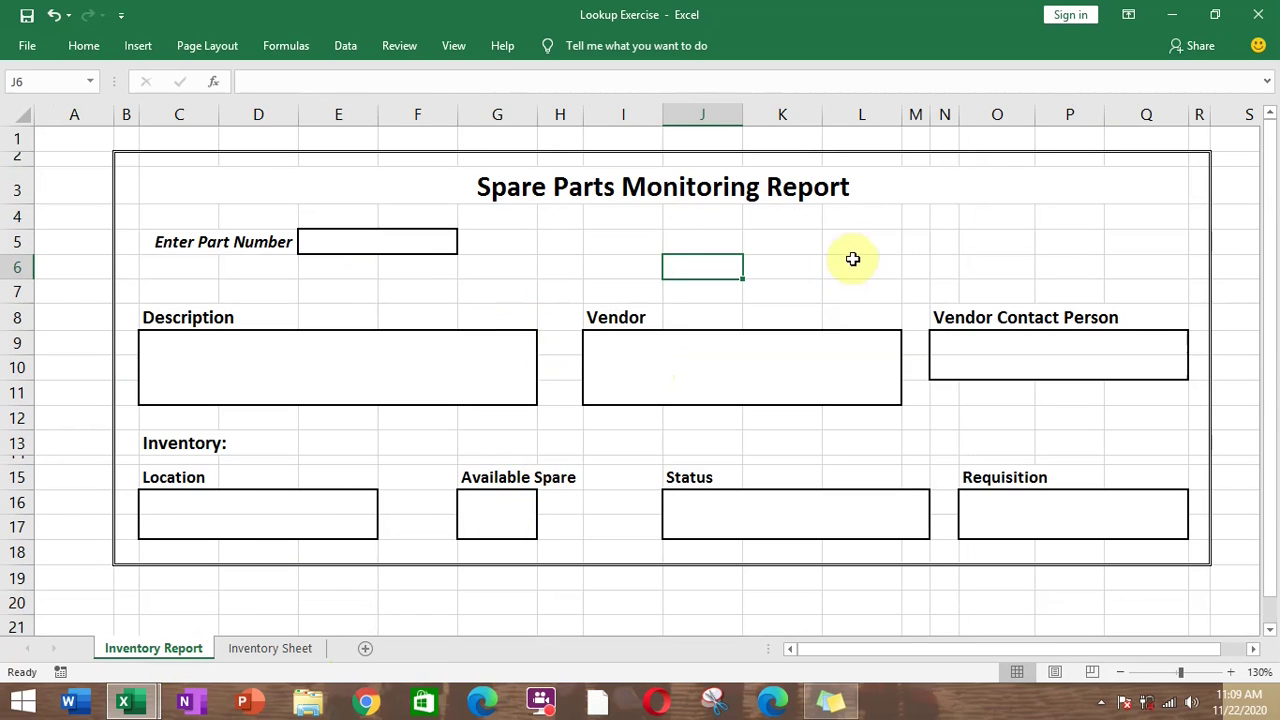
click(362, 245)
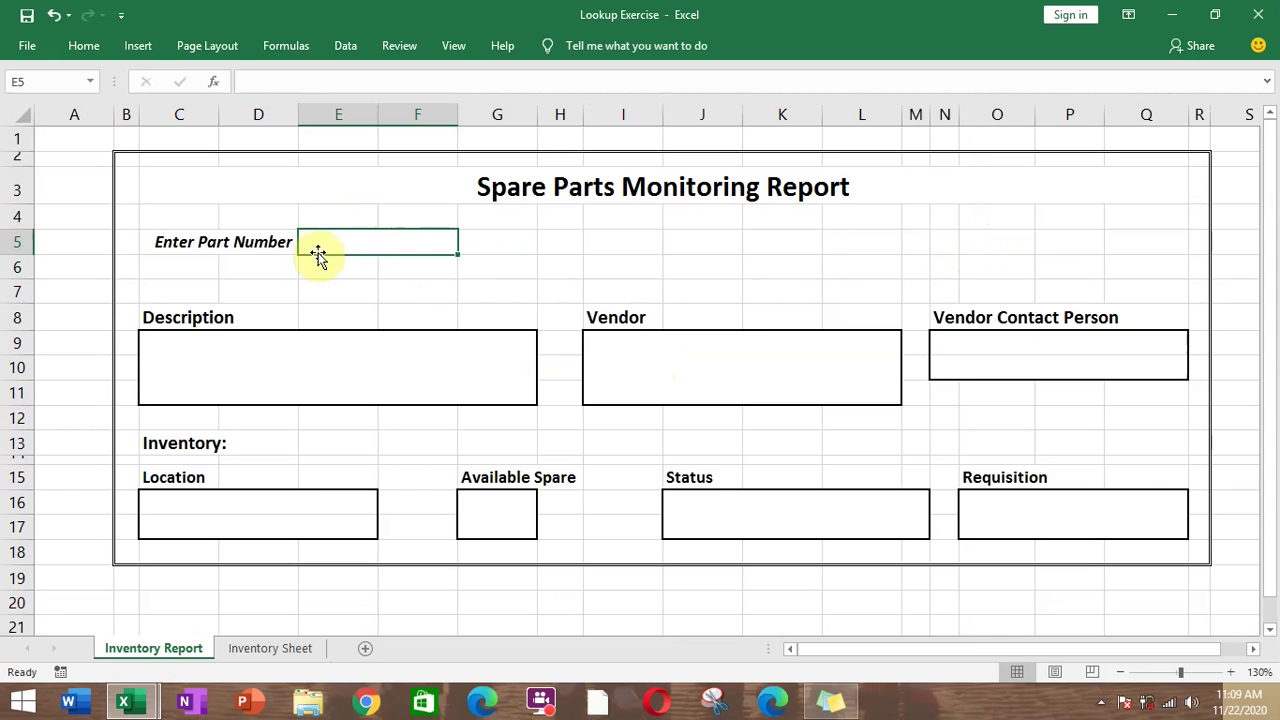
click(262, 650)
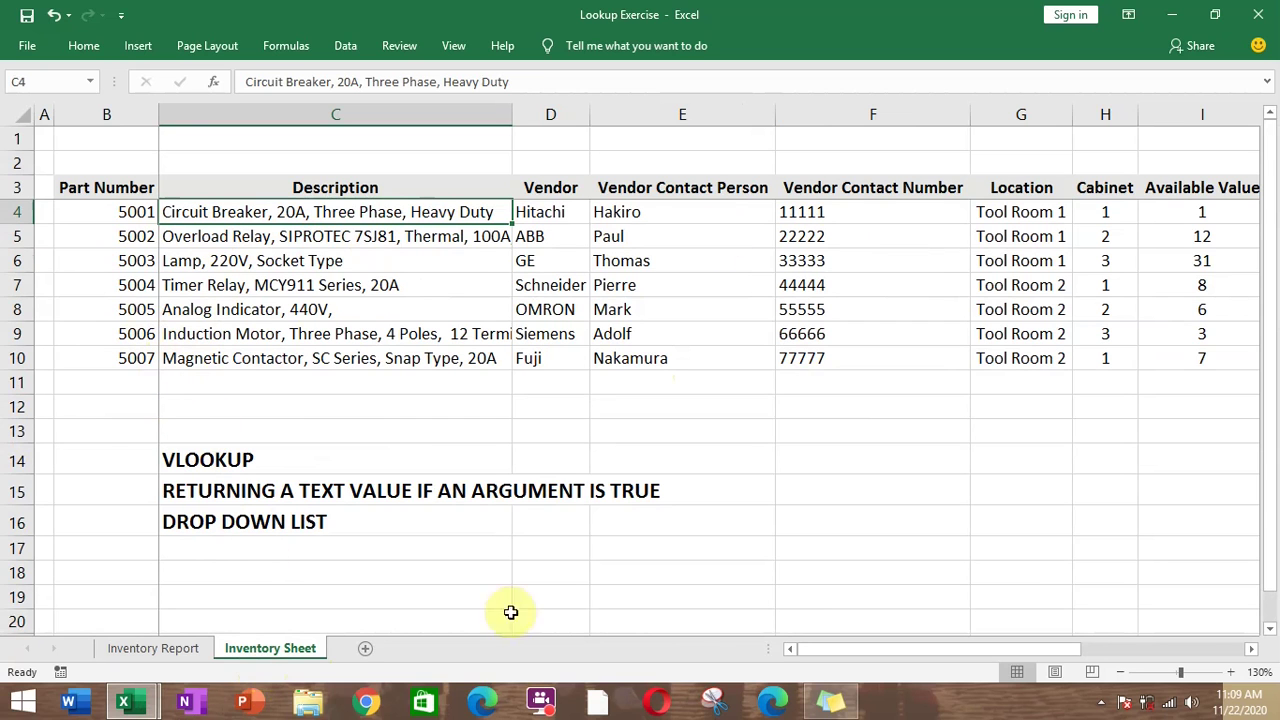
click(155, 648)
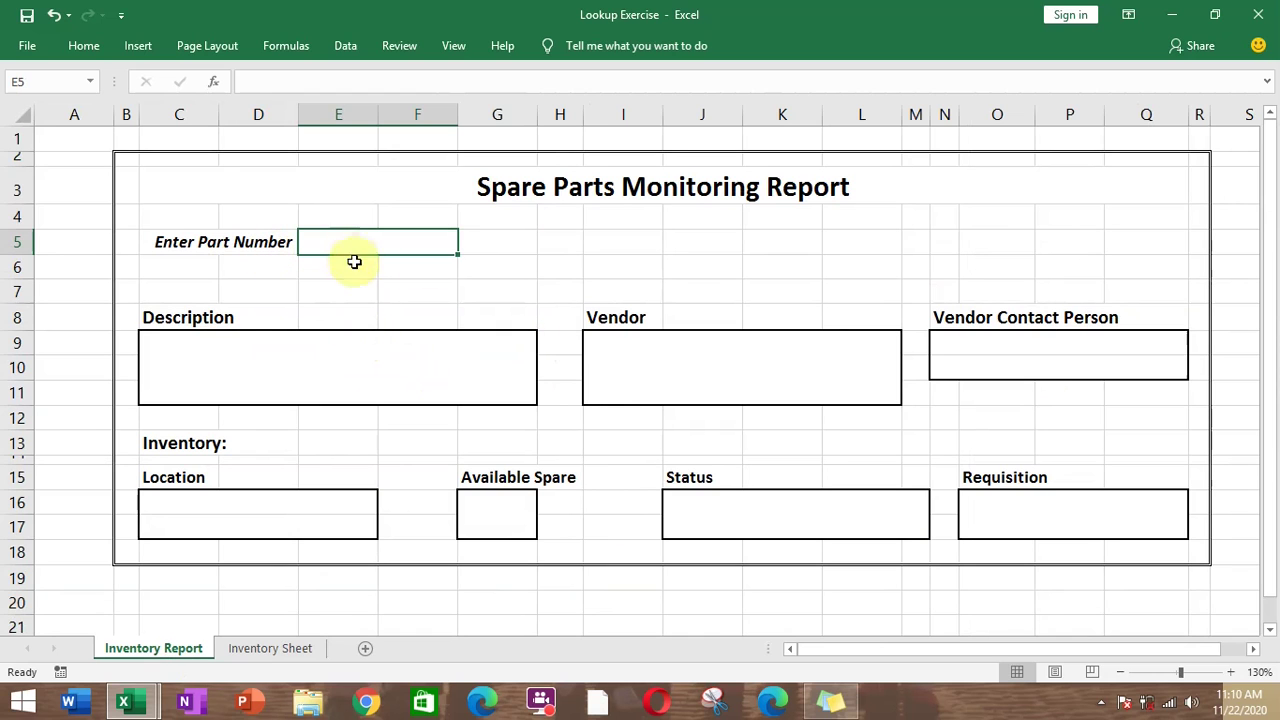
click(228, 362)
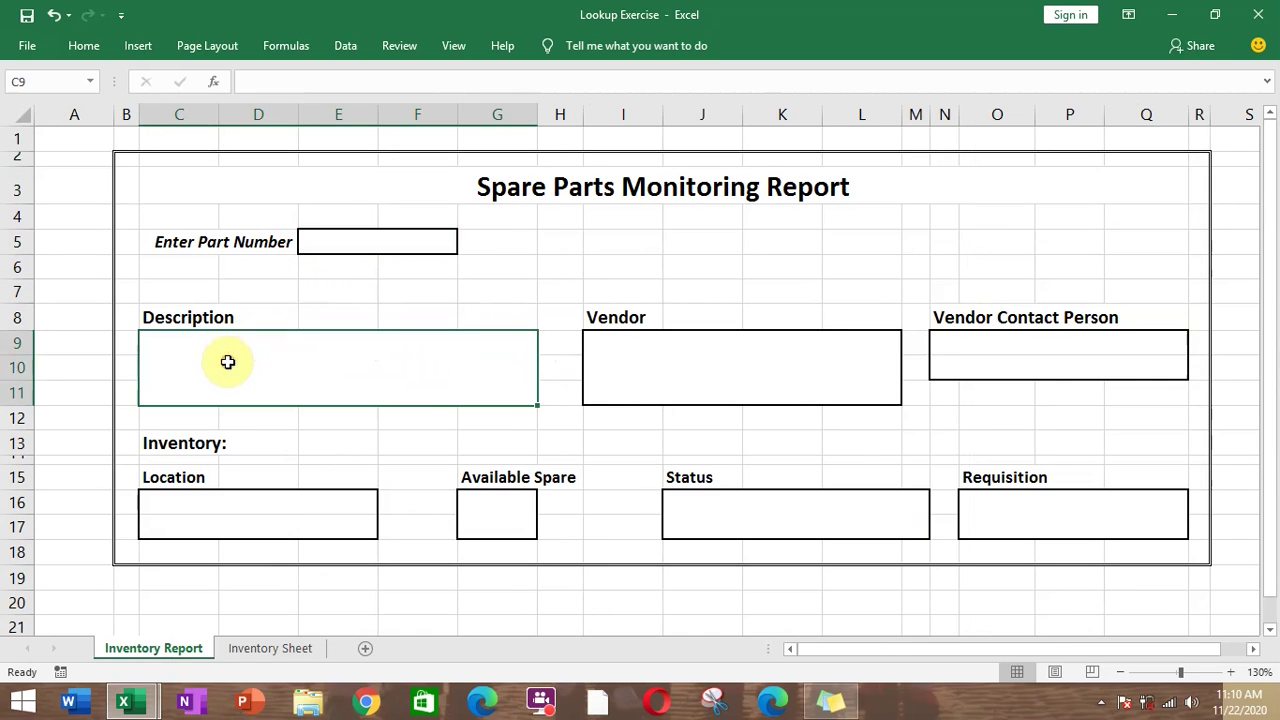
click(746, 377)
- Start a VLOOKUP formula in the Description field using part number cell E5 and the Inventory Sheet range B3:L10
click(229, 360)
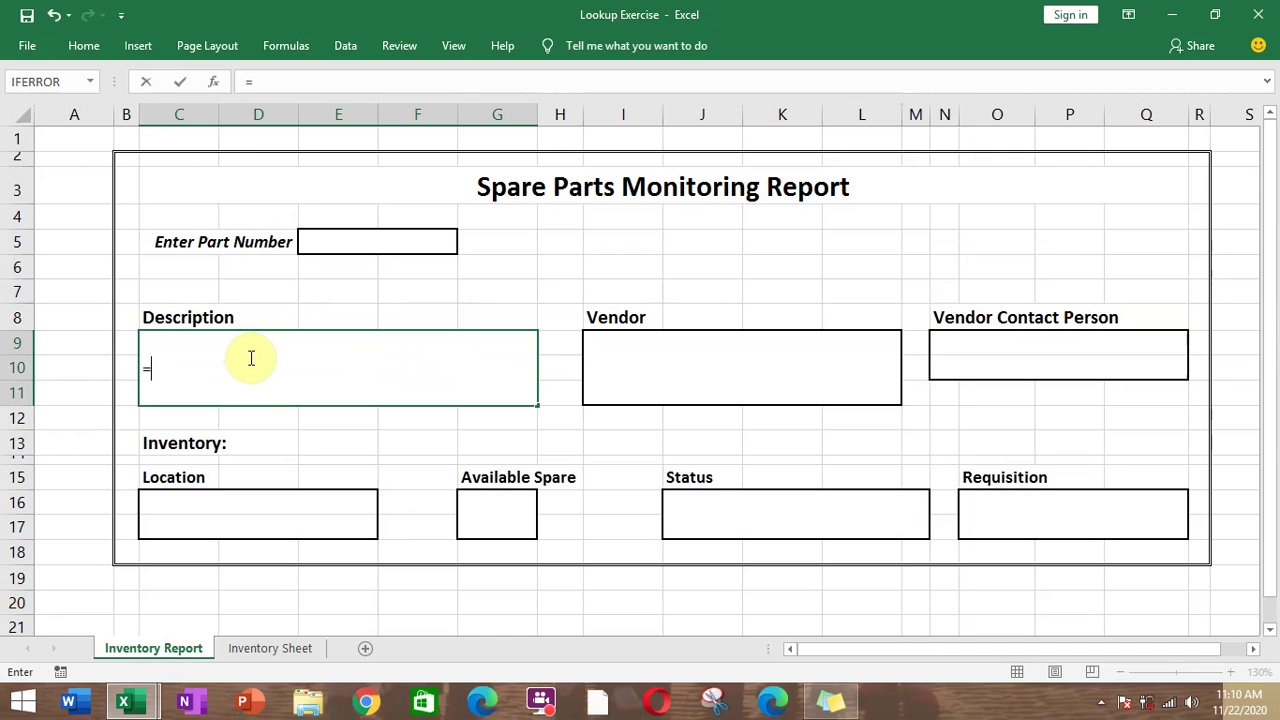
text(=vlooku)
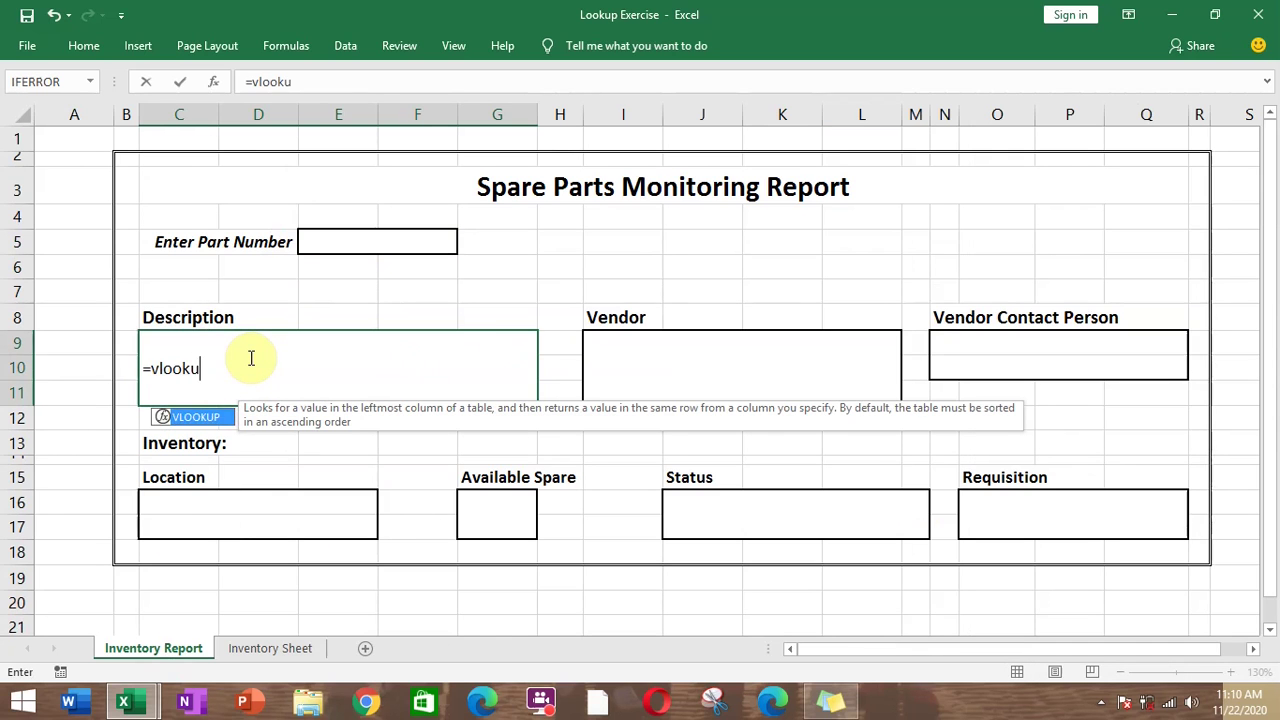
text(p()
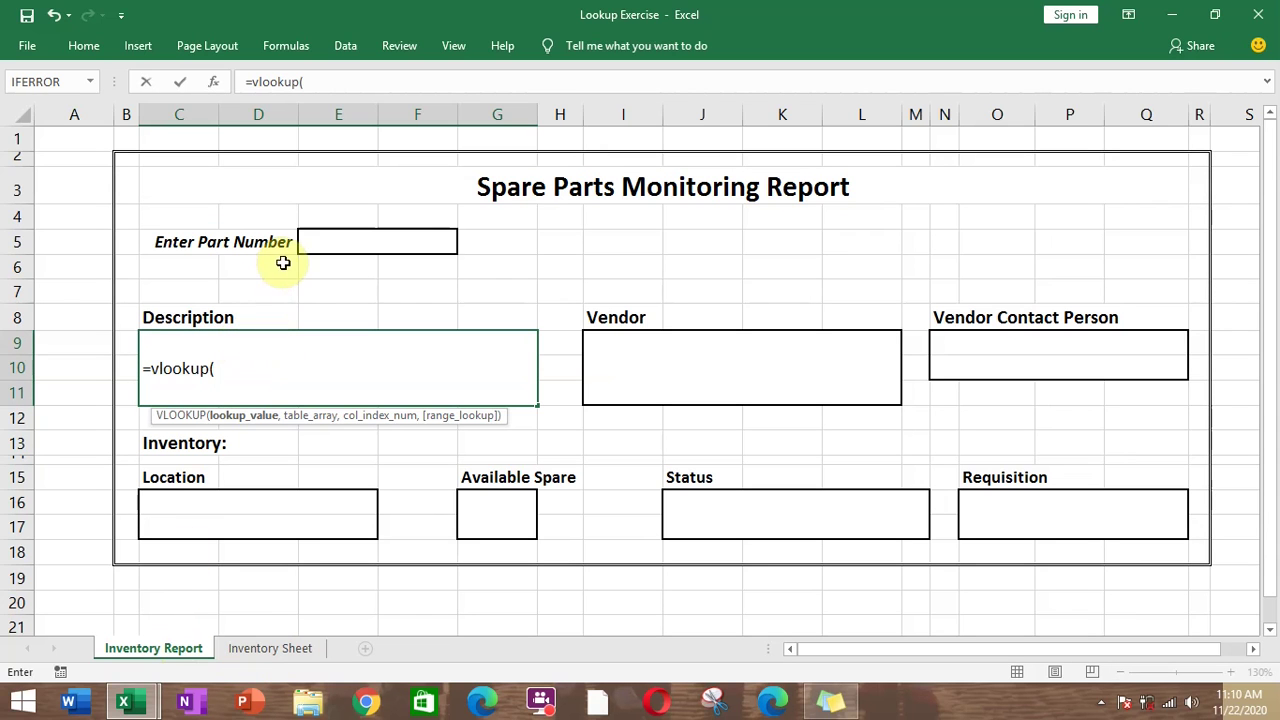
click(350, 240)
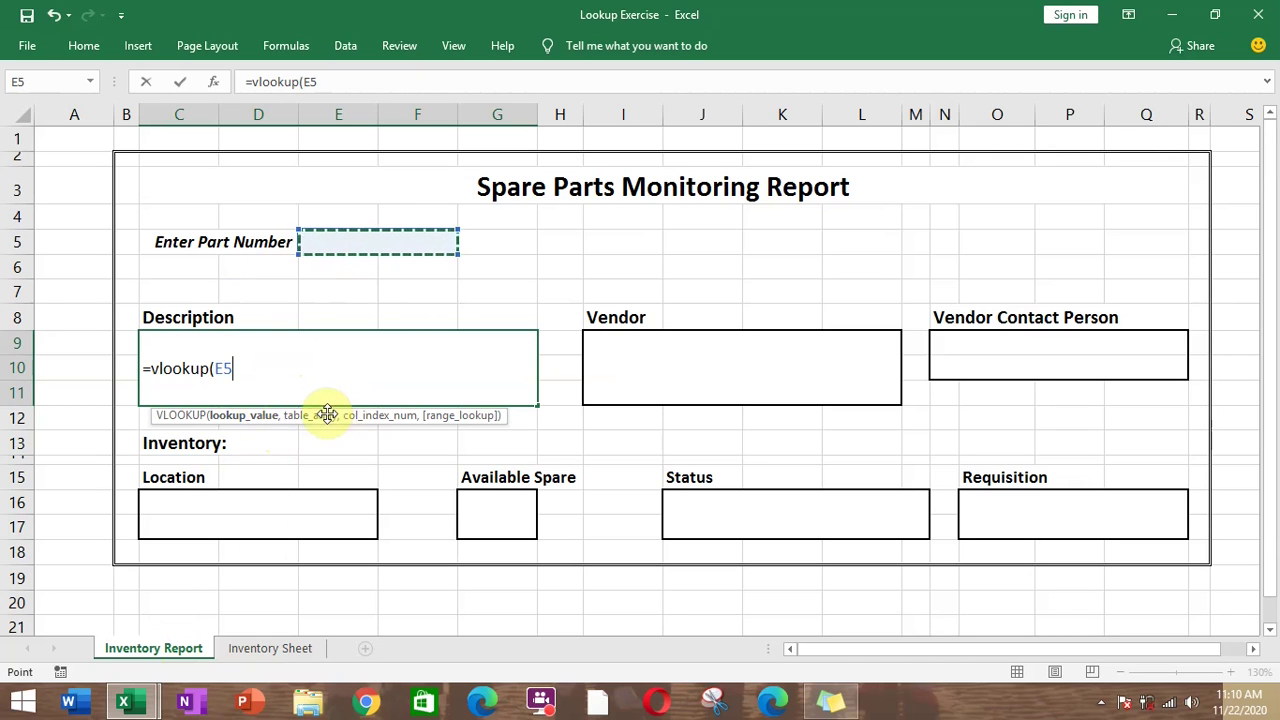
text(,)
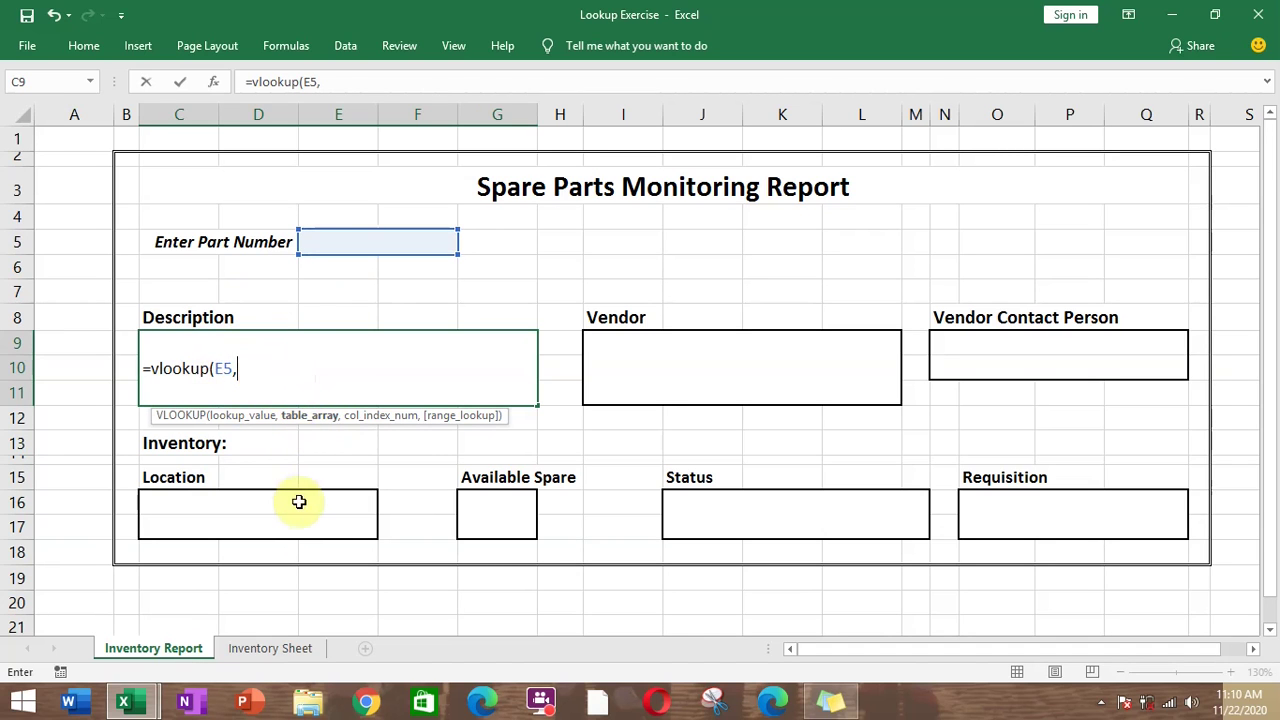
click(272, 650)
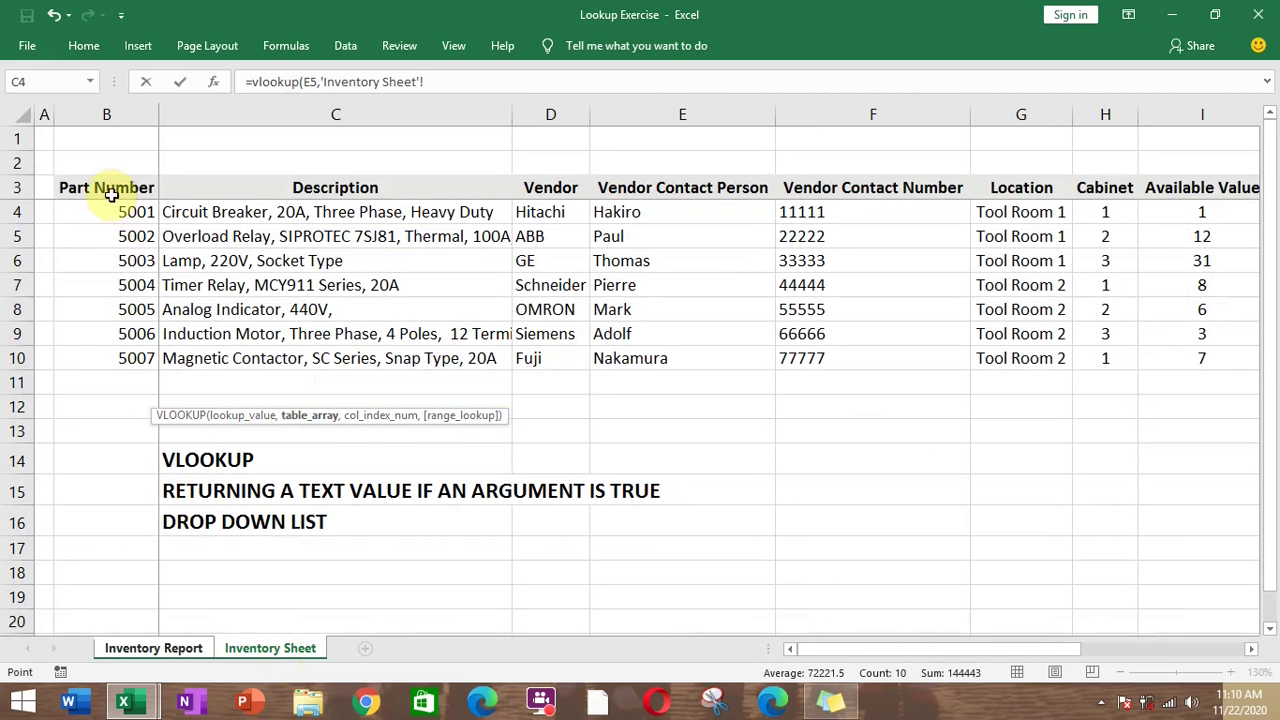
drag(116, 189, 1005, 352)
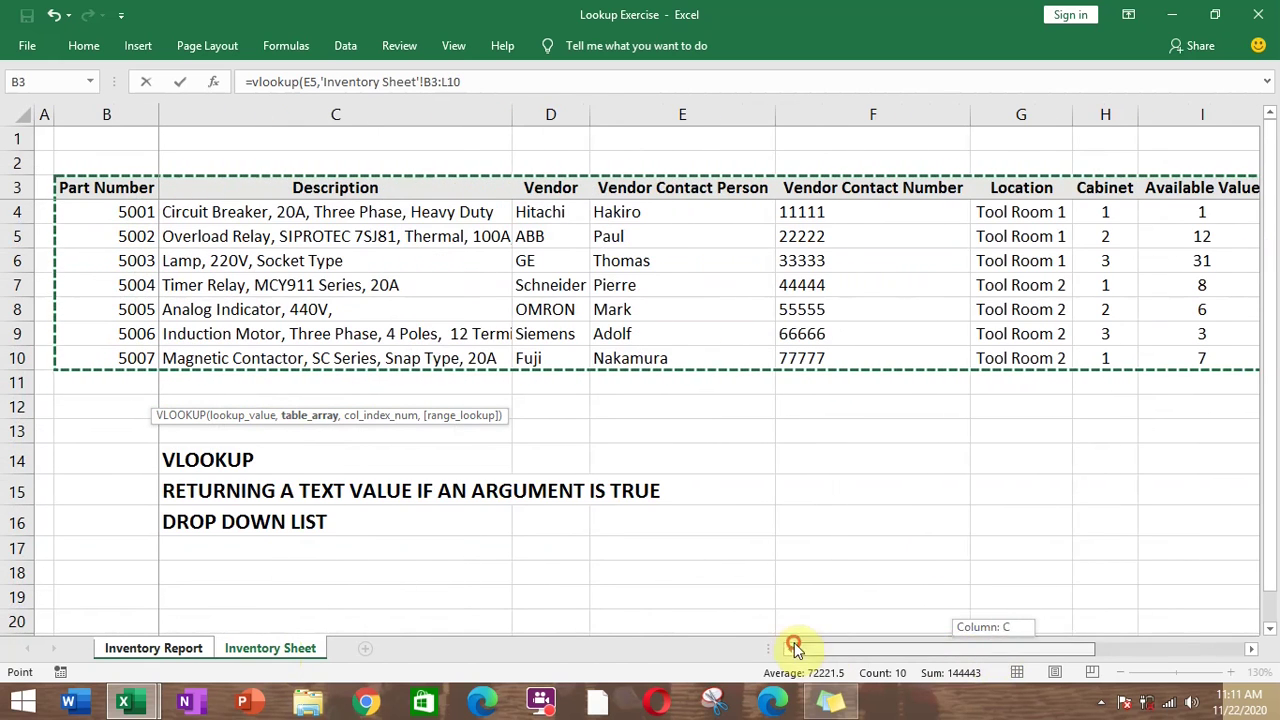
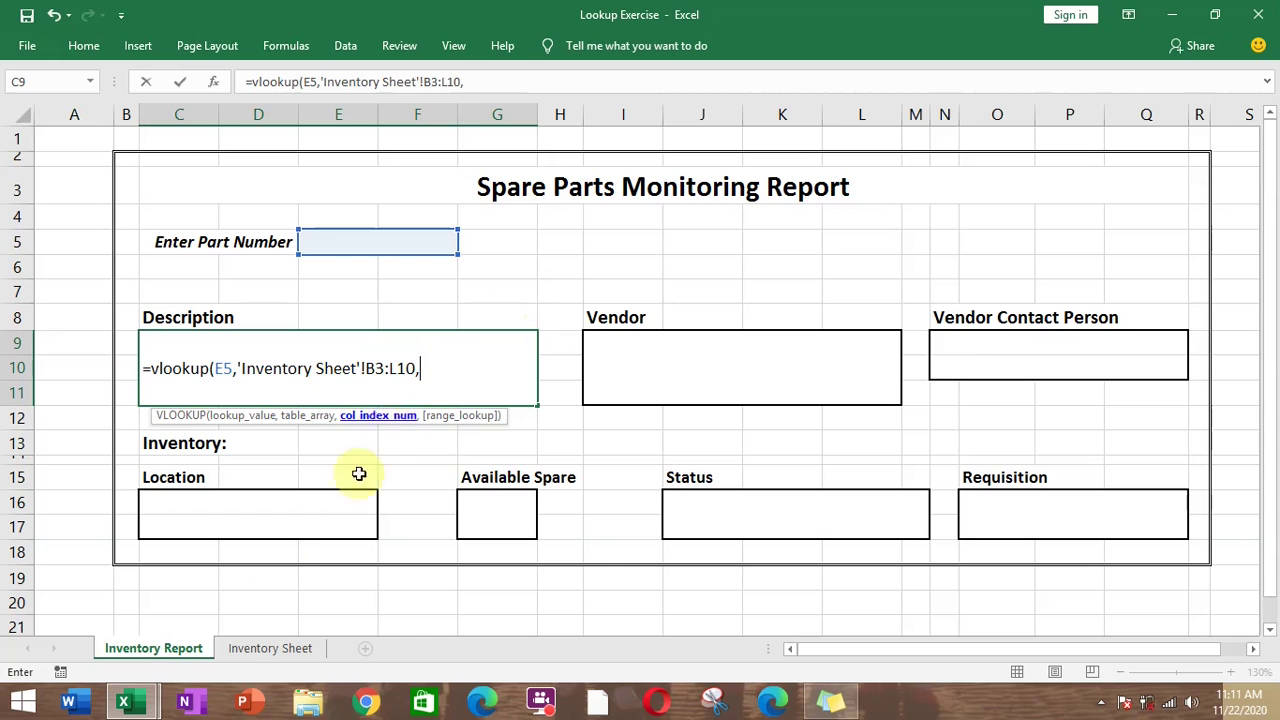
- Complete the Description VLOOKUP with column index 2 and FALSE for an exact match, without any stray sheet reference
click(268, 649)
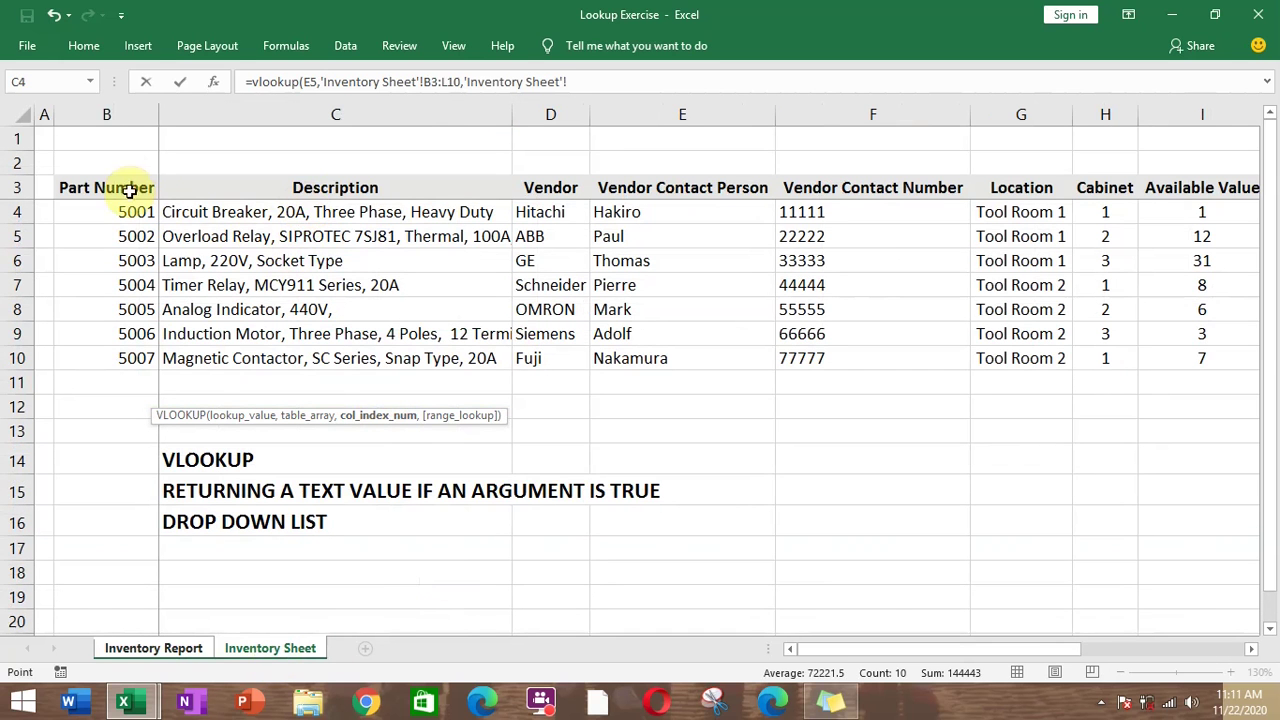
click(180, 650)
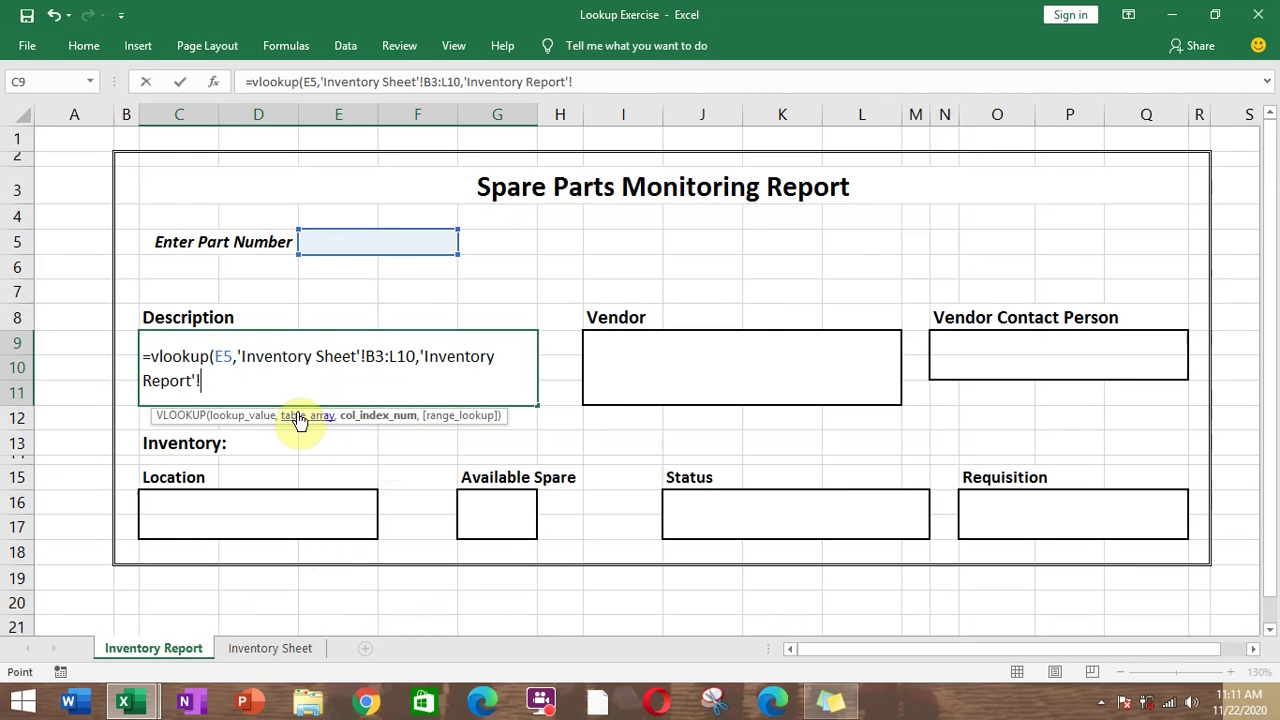
key(BackSpace)
key(BackSpace)
key(BackSpace)
key(BackSpace)
key(BackSpace)
key(BackSpace)
key(BackSpace)
key(BackSpace)
key(BackSpace)
key(BackSpace)
key(BackSpace)
key(BackSpace)
key(BackSpace)
key(BackSpace)
key(BackSpace)
key(BackSpace)
key(BackSpace)
key(BackSpace)
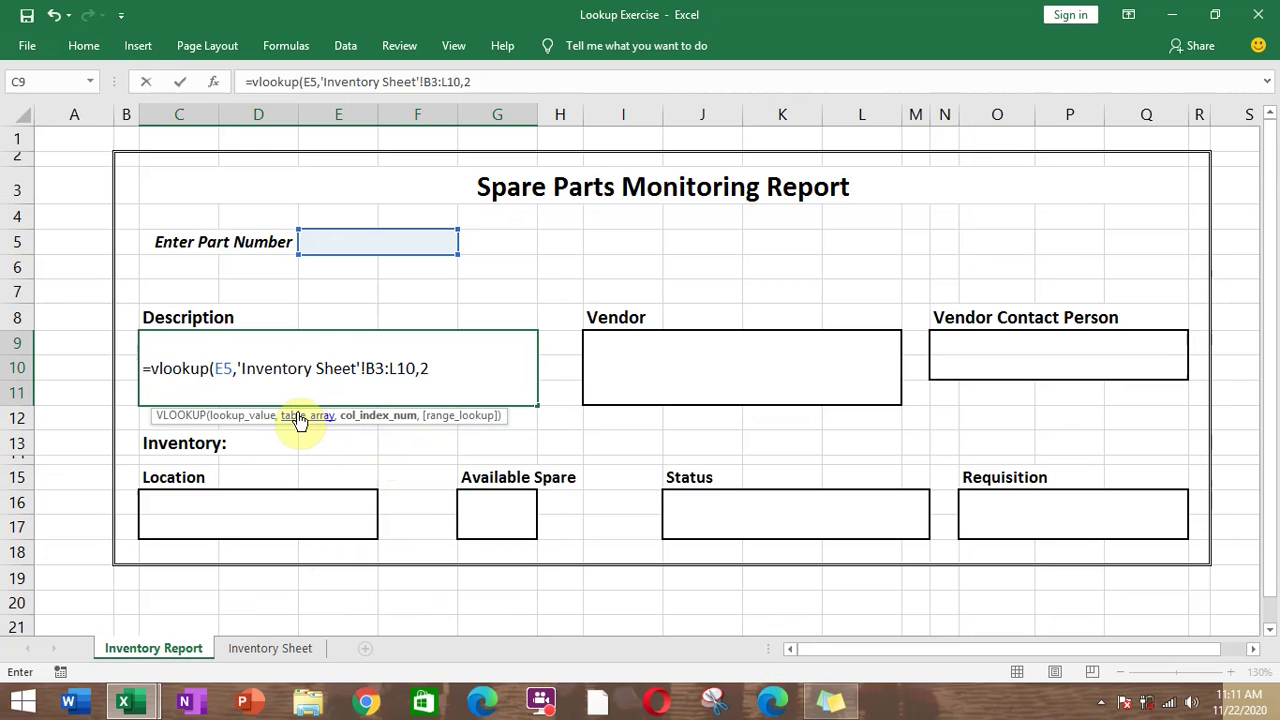
text(2,)
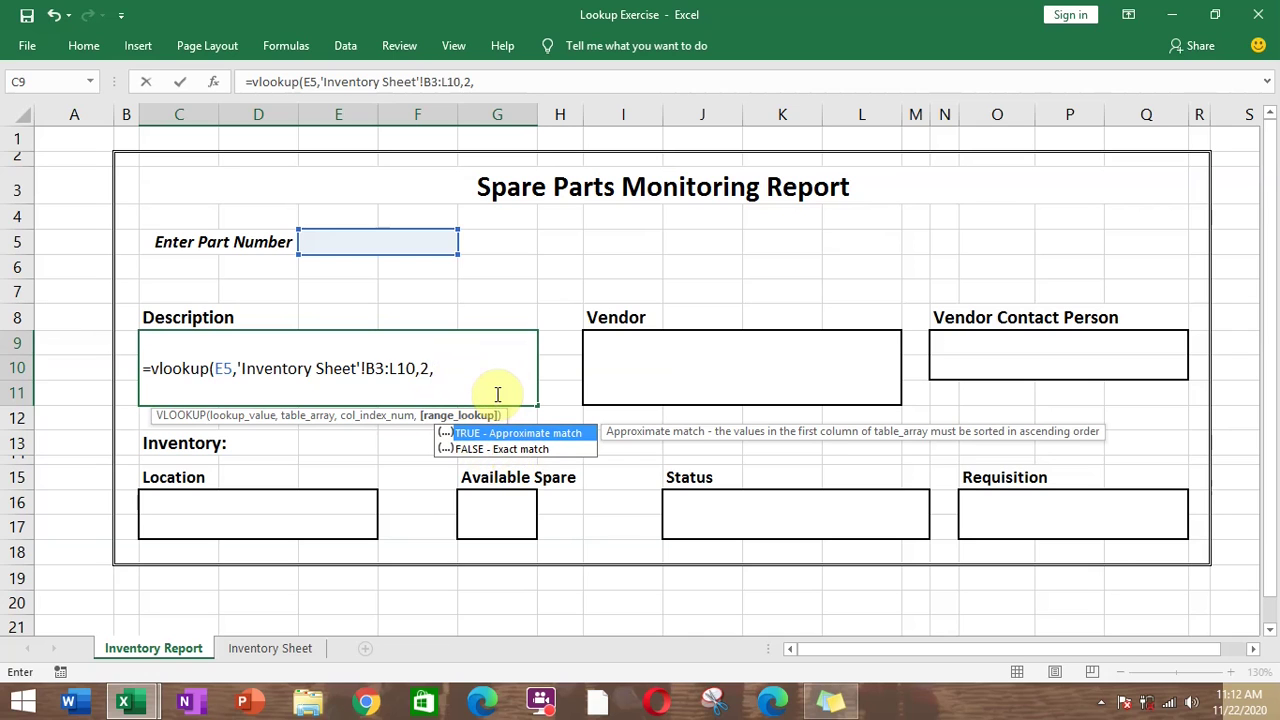
text(false))
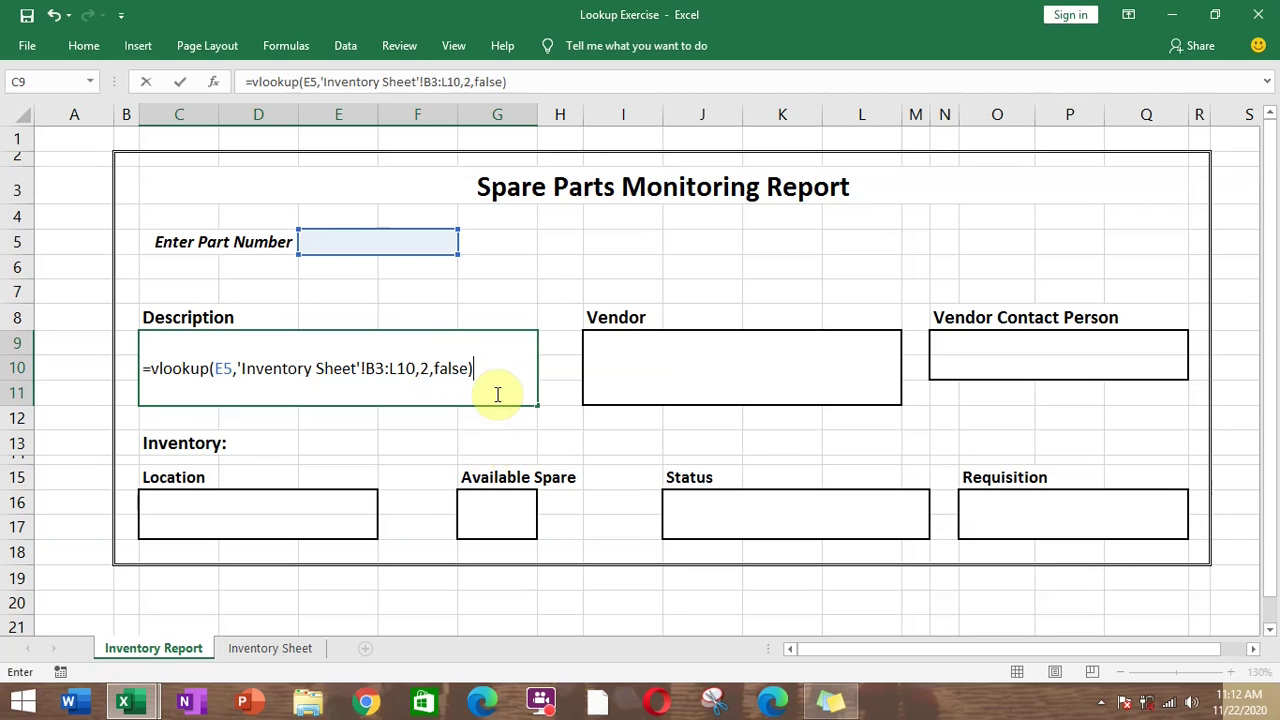
key(Return)
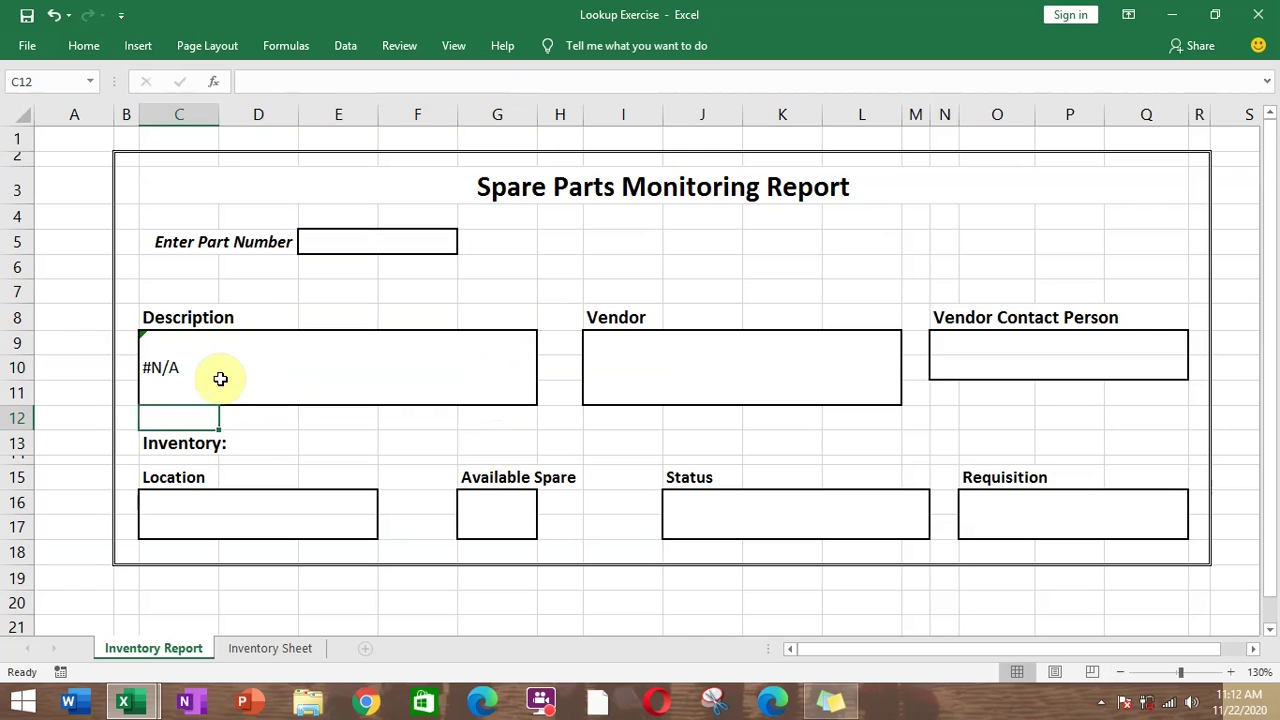
- Enter part number 5001 in the report and check the returned description against the Inventory Sheet
click(343, 232)
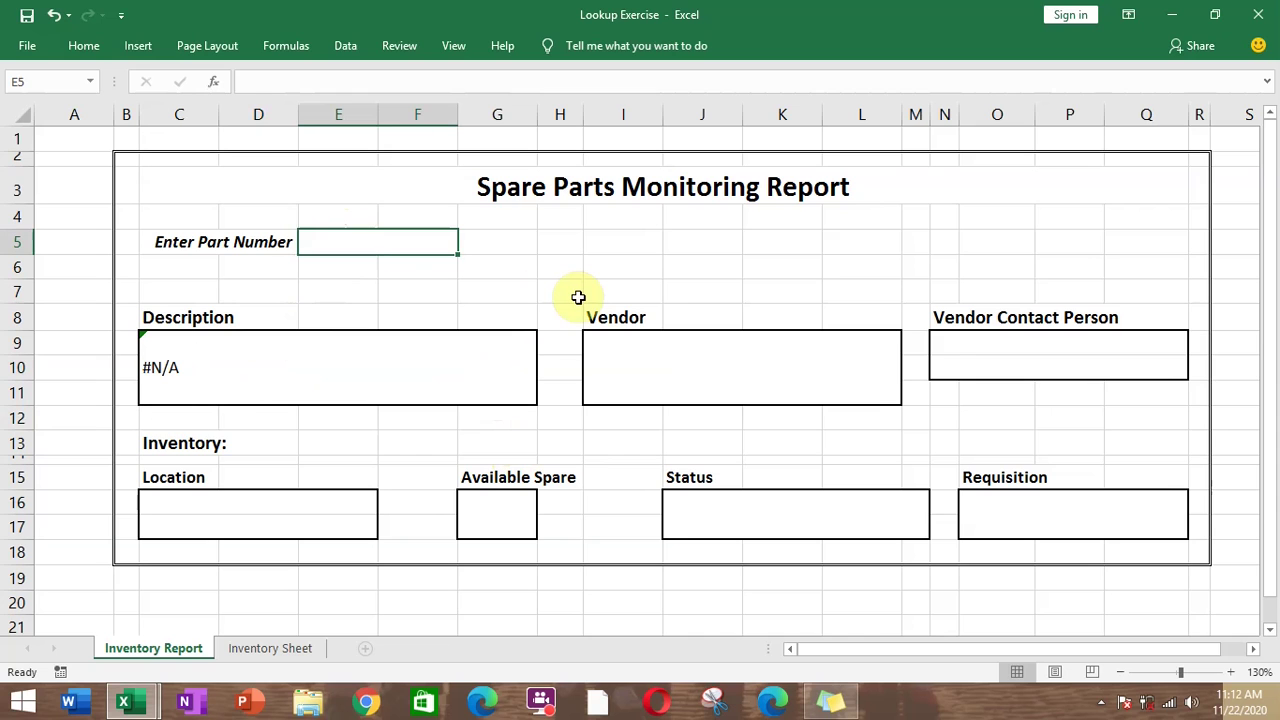
text(5001)
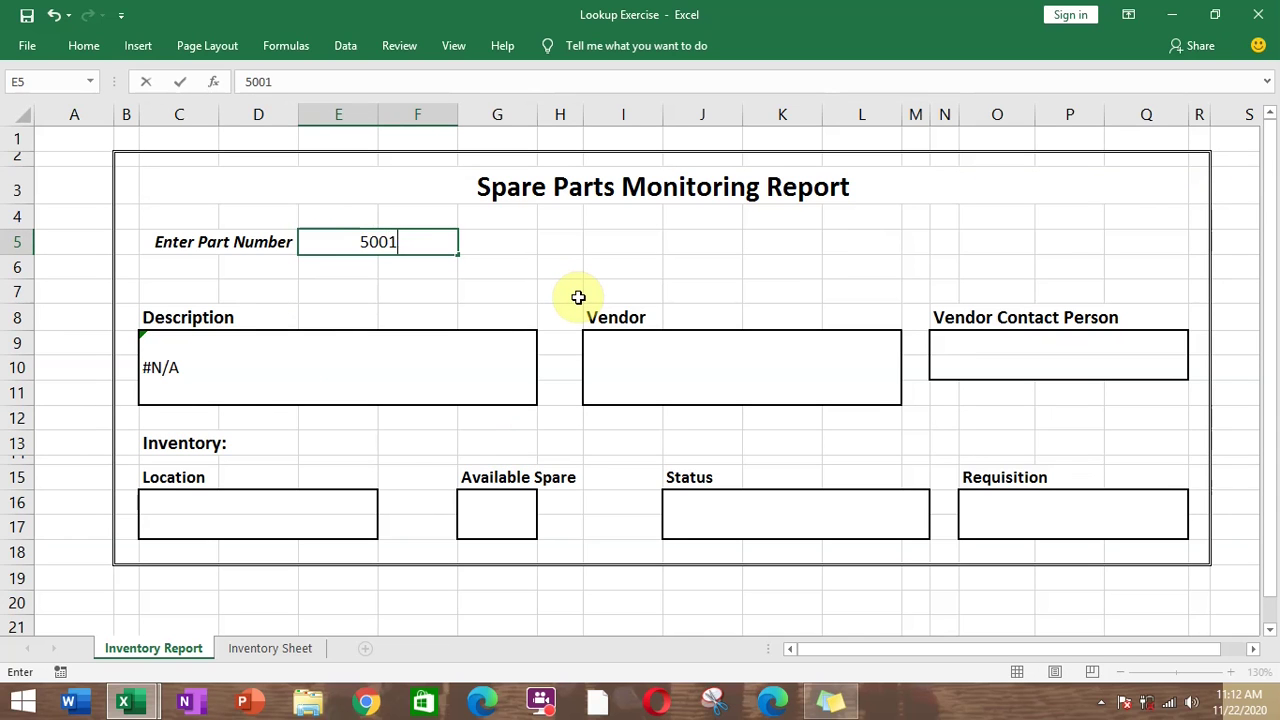
click(392, 441)
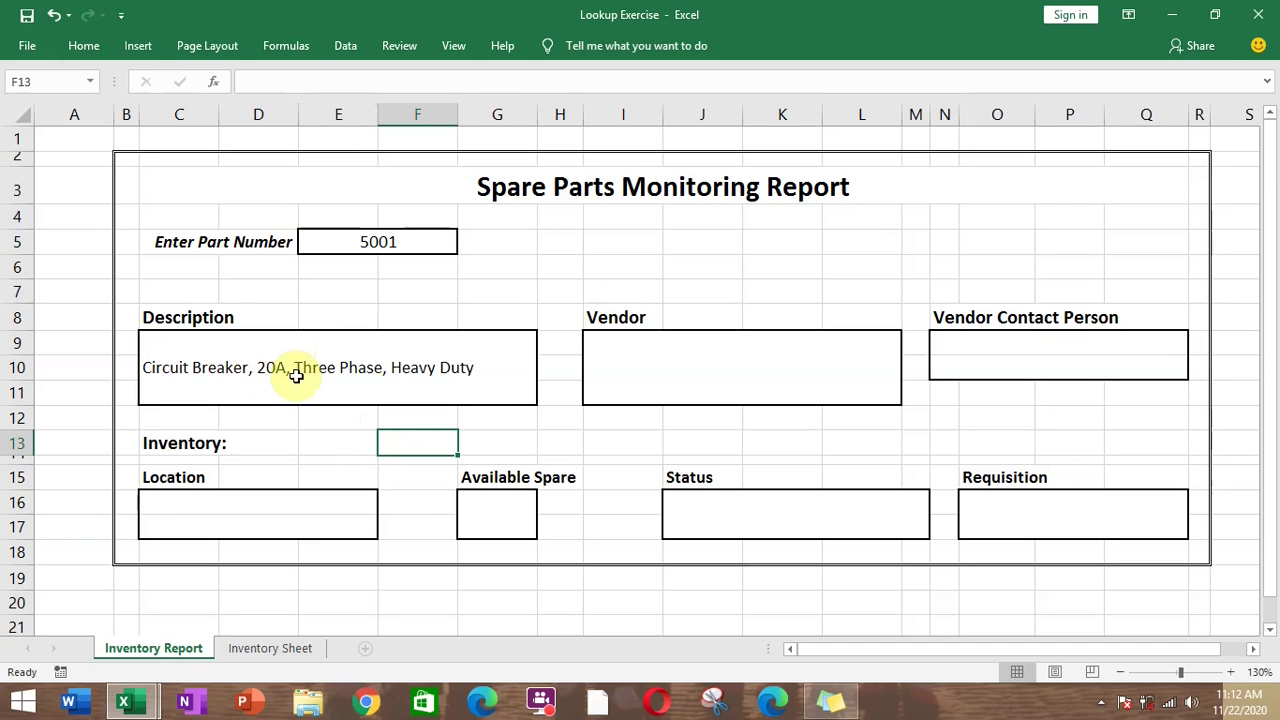
click(268, 648)
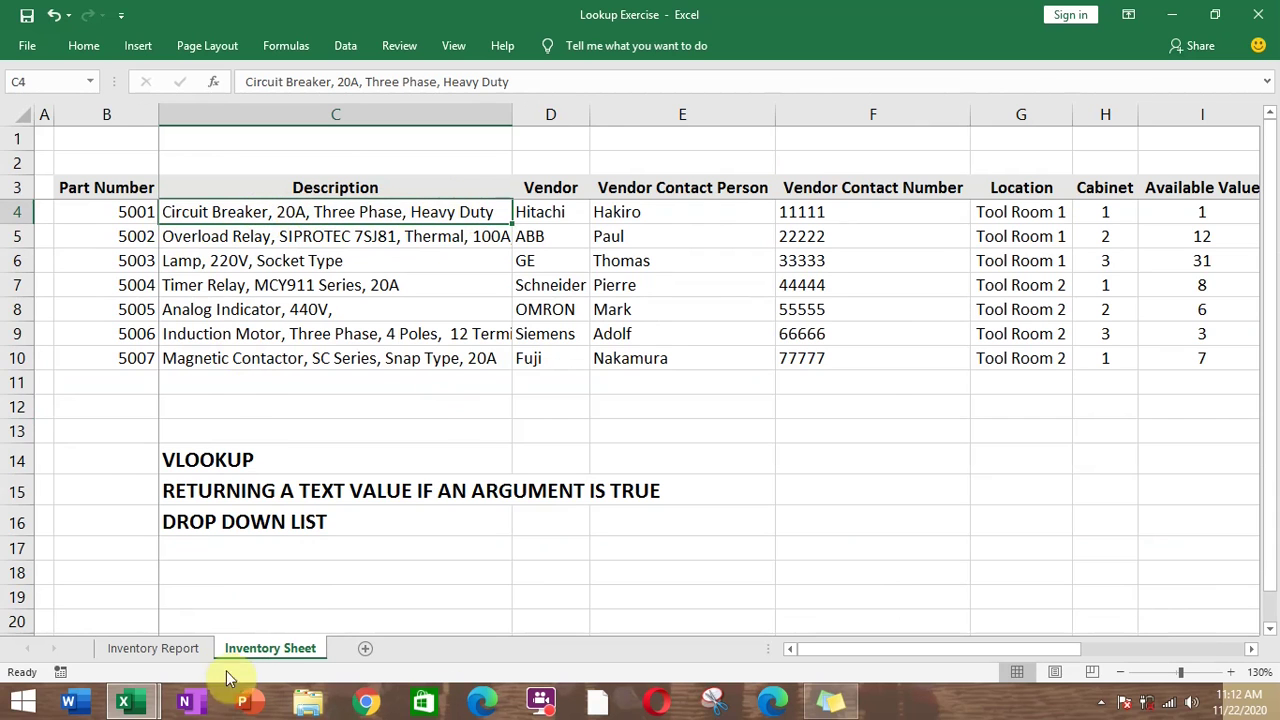
click(178, 649)
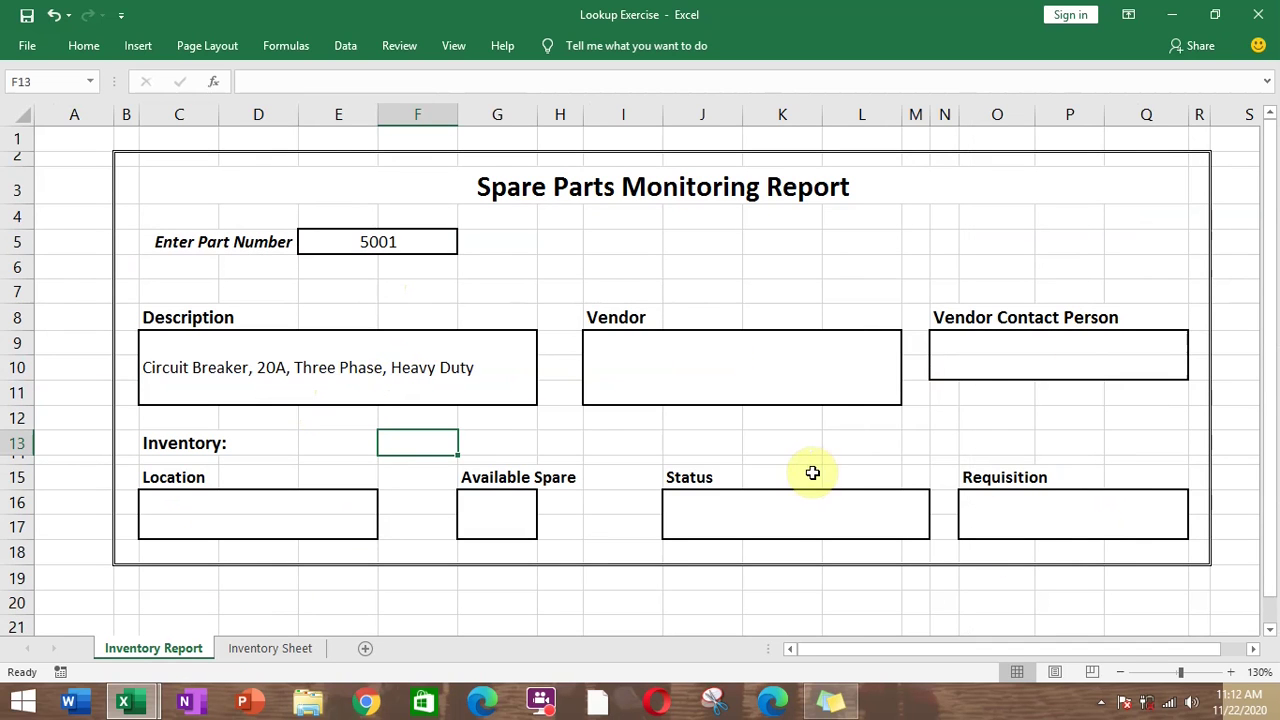
- Start a VLOOKUP formula in the Vendor field using part number cell E5 and the Inventory Sheet range B3:L10
click(658, 354)
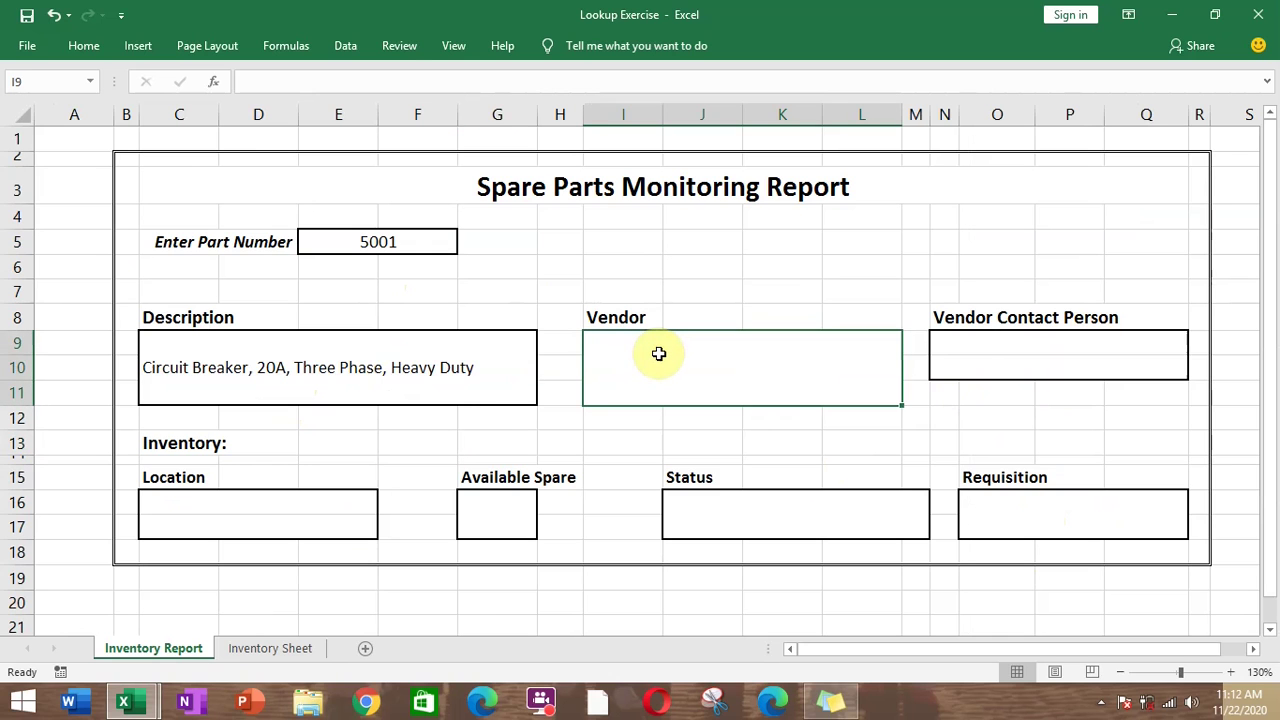
text(=vlo)
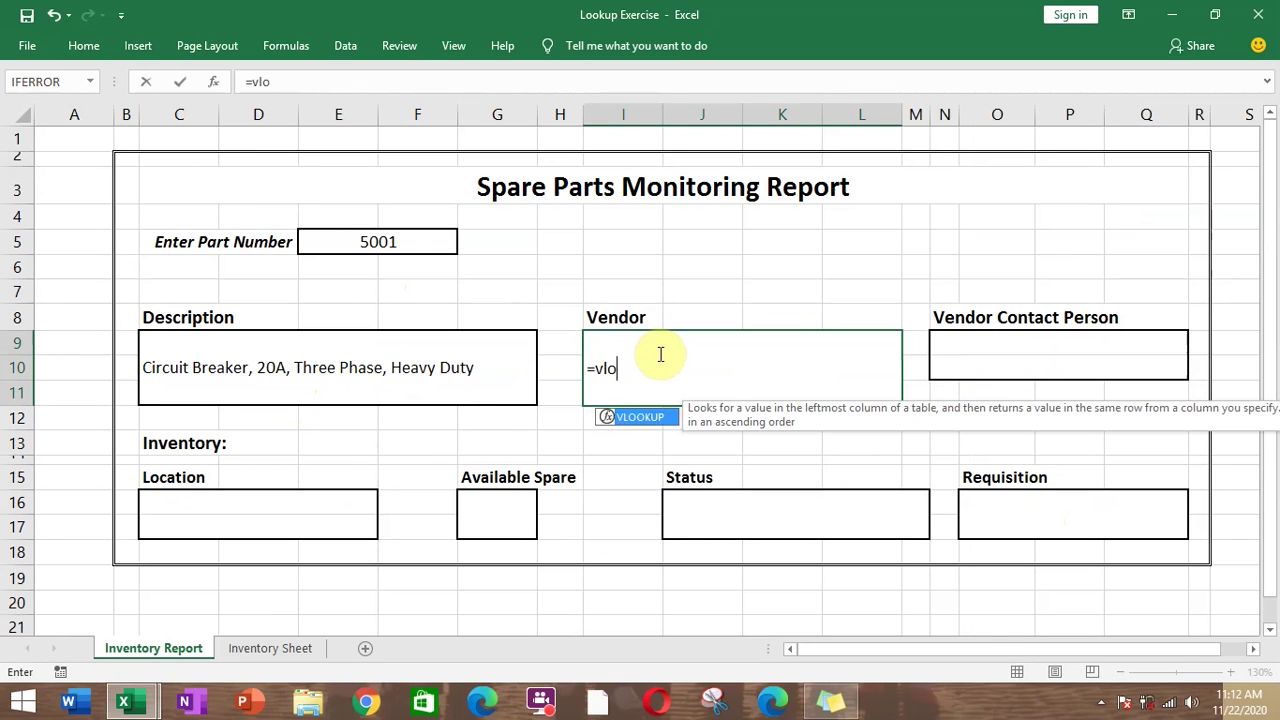
text(okup()
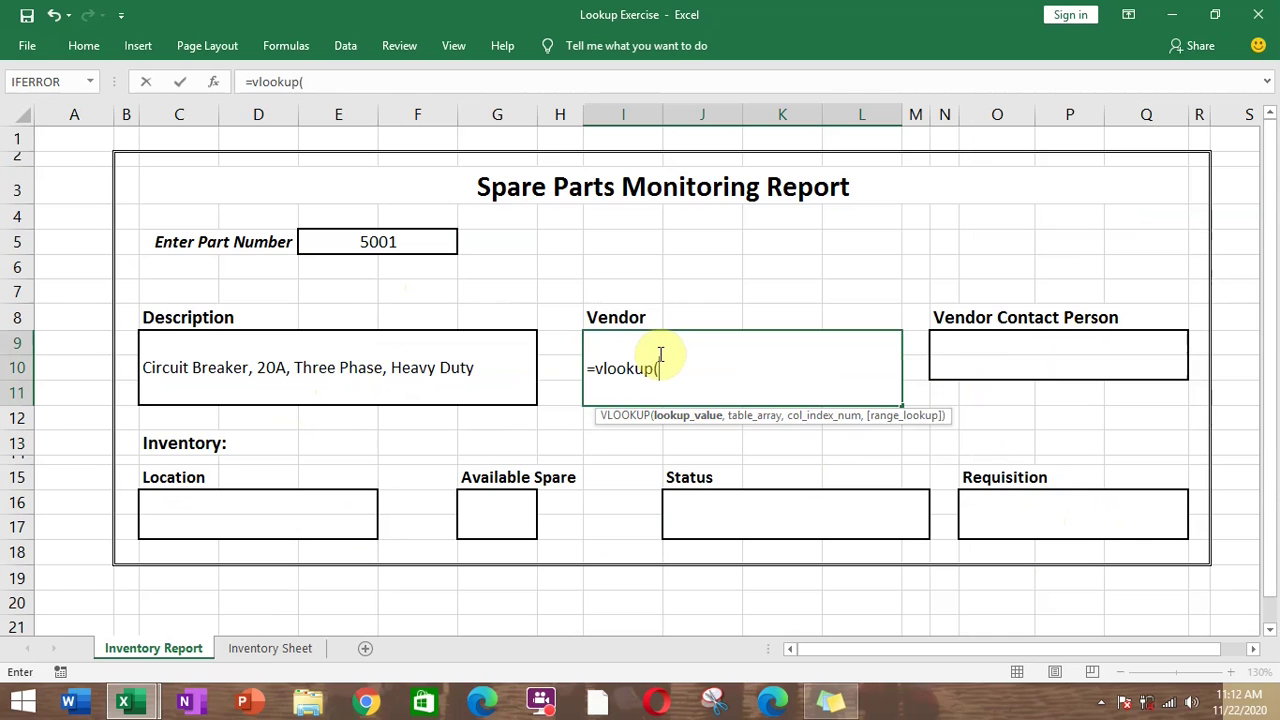
click(363, 241)
text(,)
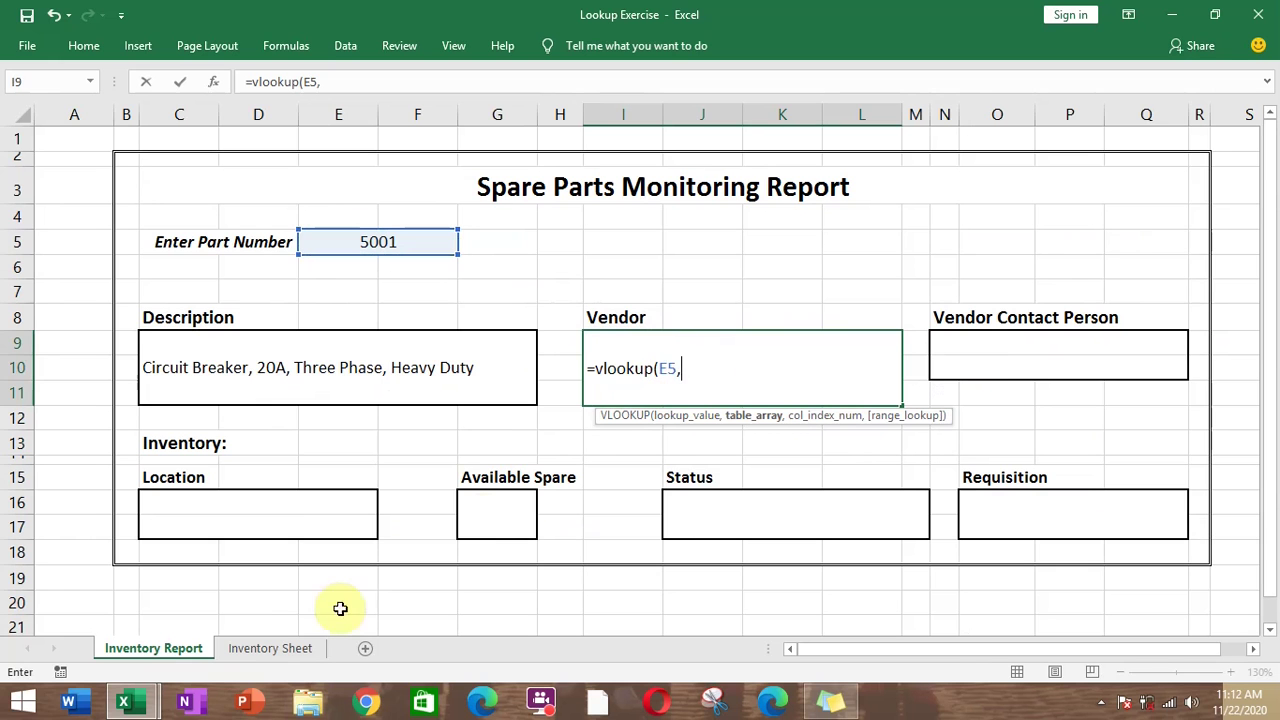
click(255, 649)
drag(110, 190, 1066, 357)
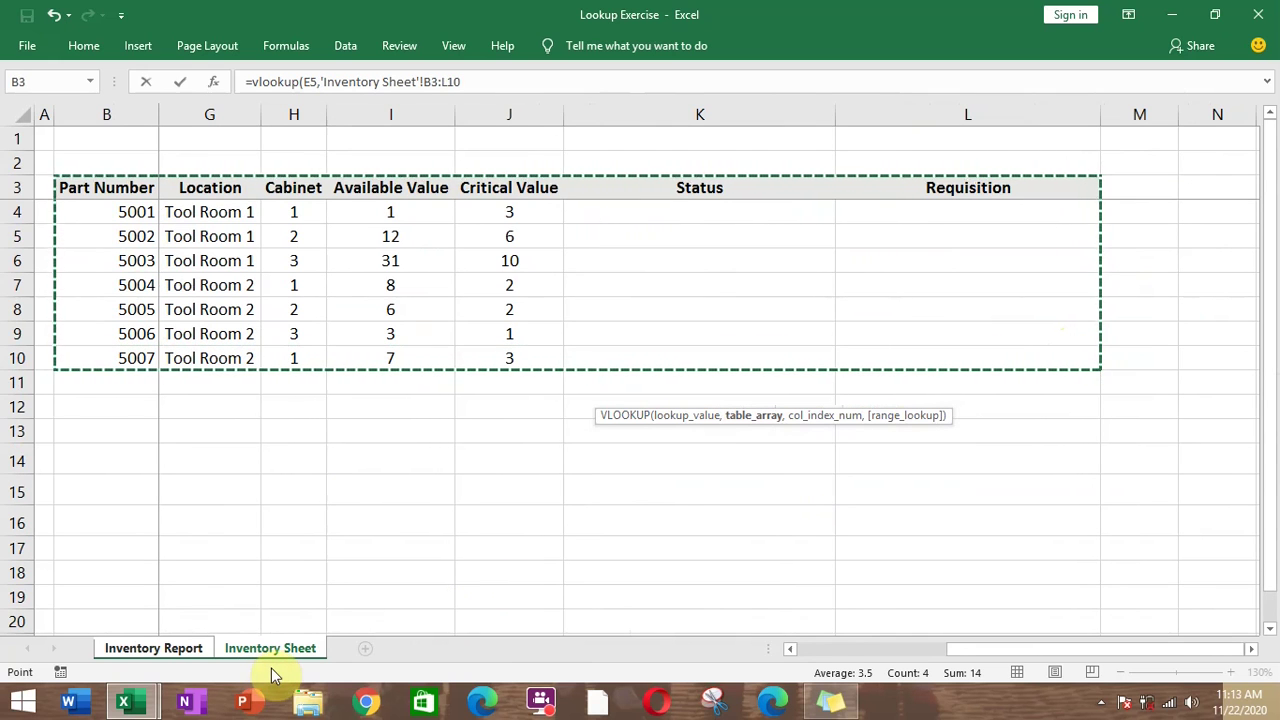
text(,)
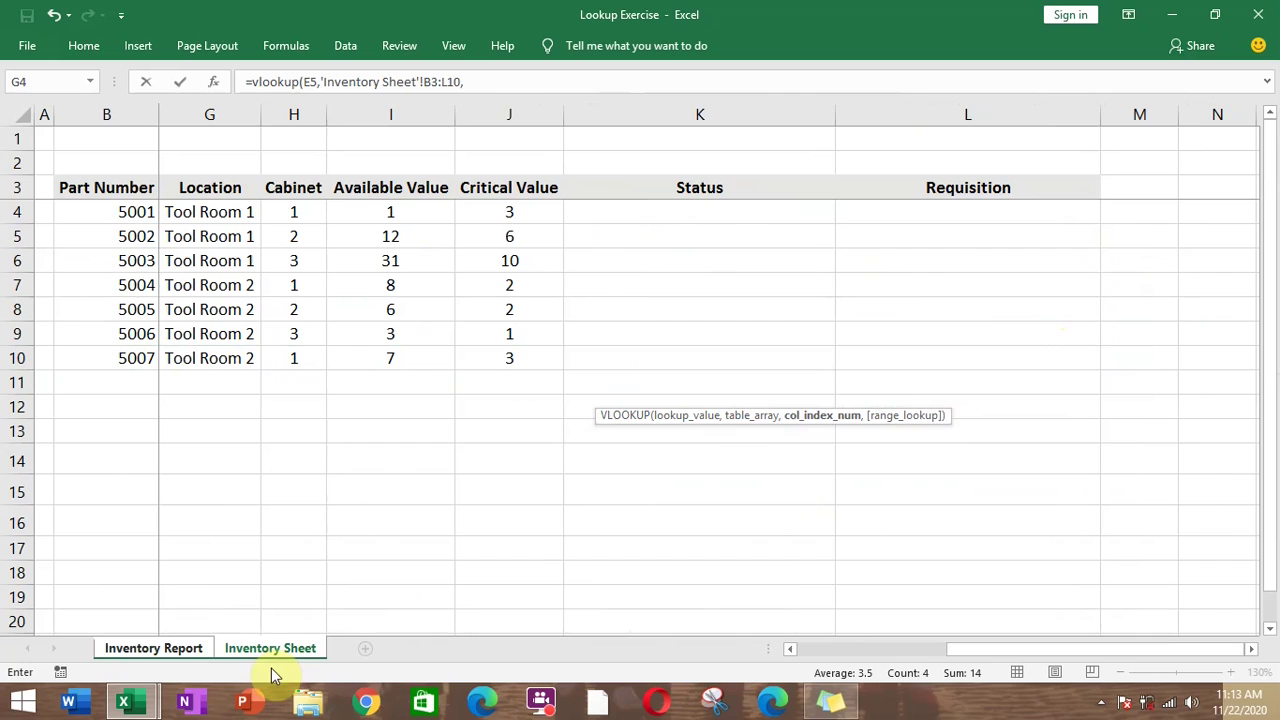
- Remove the stray Inventory Report reference from the Vendor formula and complete it with column index 3 and FALSE
click(187, 649)
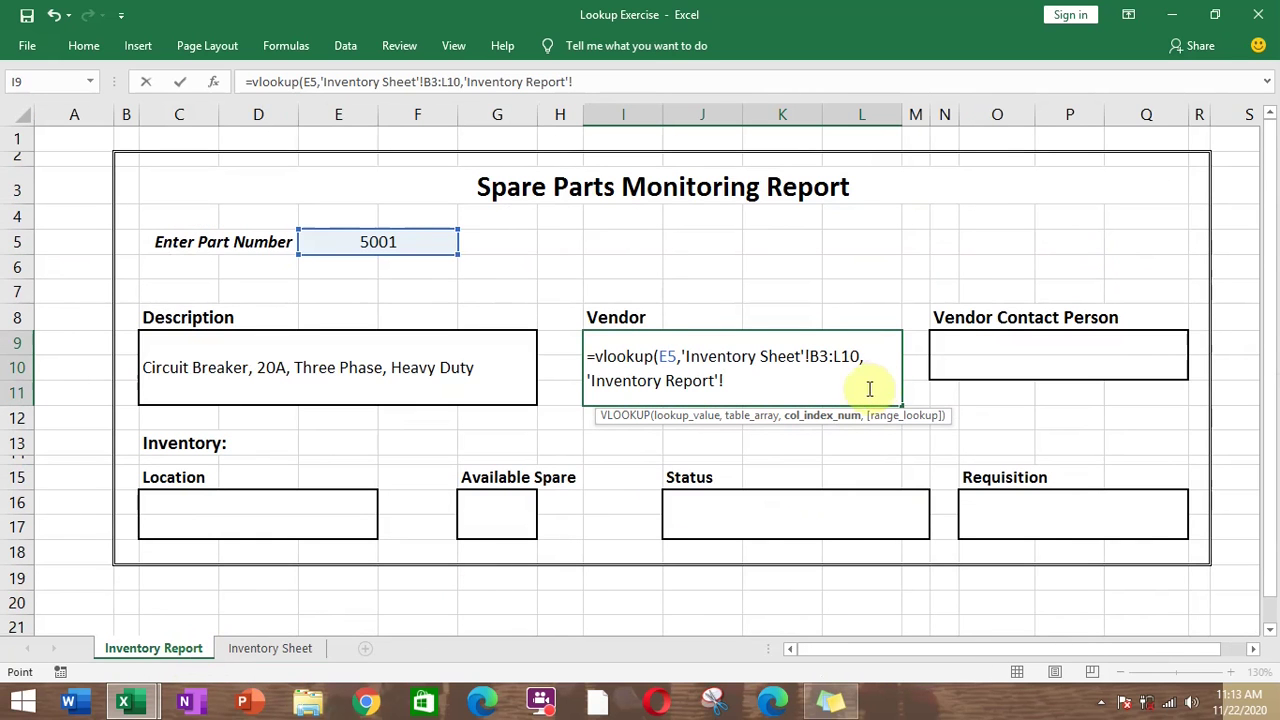
key(BackSpace)
key(BackSpace)
key(BackSpace)
key(BackSpace)
key(BackSpace)
key(BackSpace)
key(BackSpace)
key(BackSpace)
key(BackSpace)
key(BackSpace)
key(BackSpace)
key(BackSpace)
key(BackSpace)
key(BackSpace)
key(BackSpace)
key(BackSpace)
key(BackSpace)
key(BackSpace)
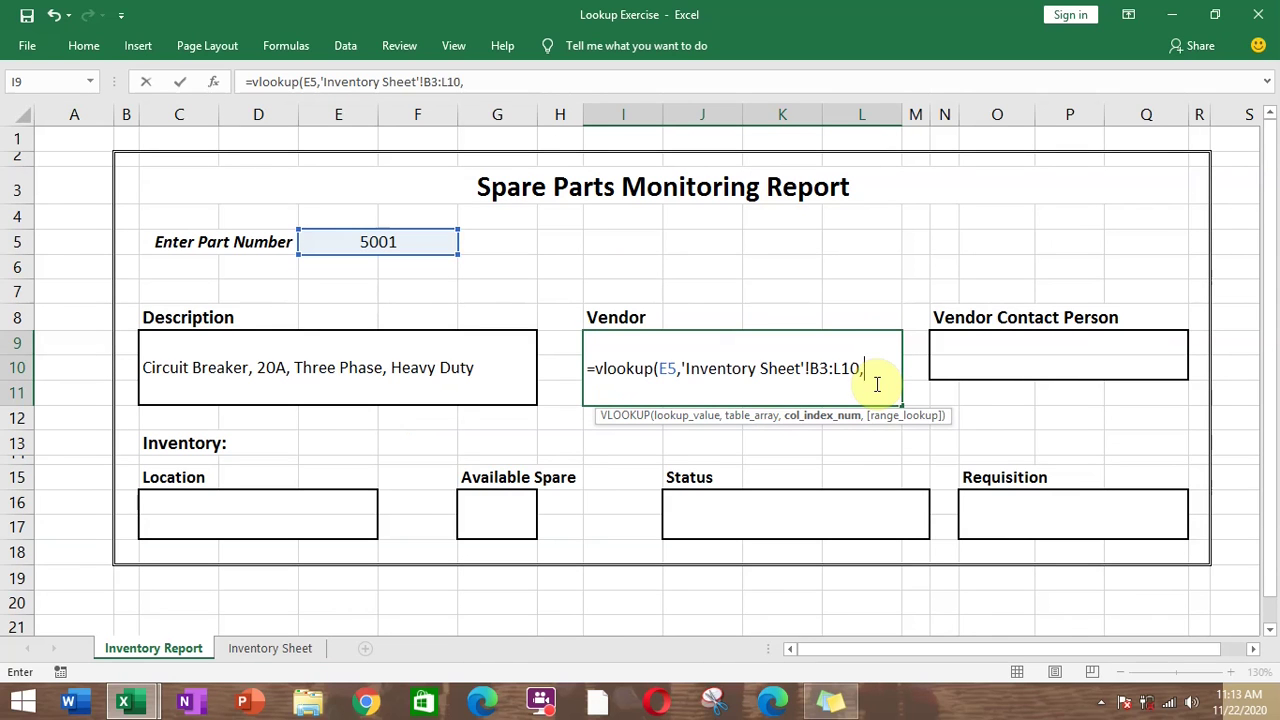
text(3,false))
key(Return)
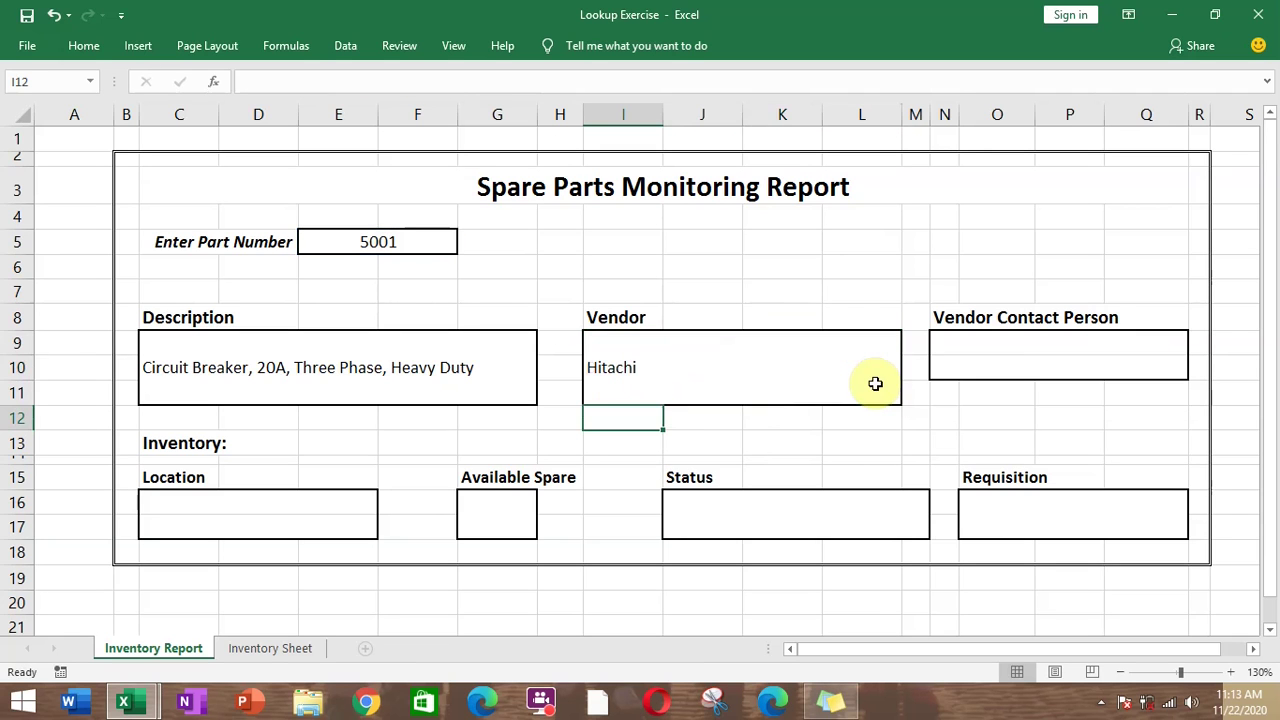
- Check the Vendor result against the Inventory Sheet and set the report's part number to 5002
click(669, 375)
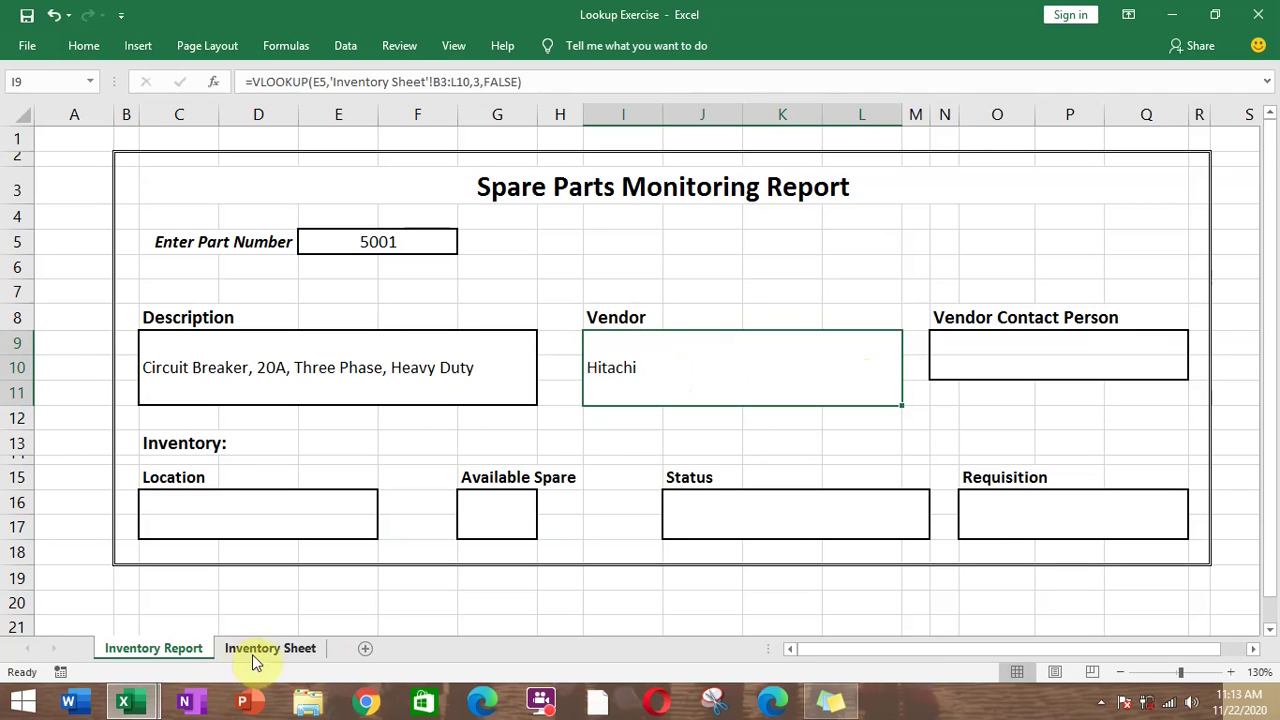
click(297, 650)
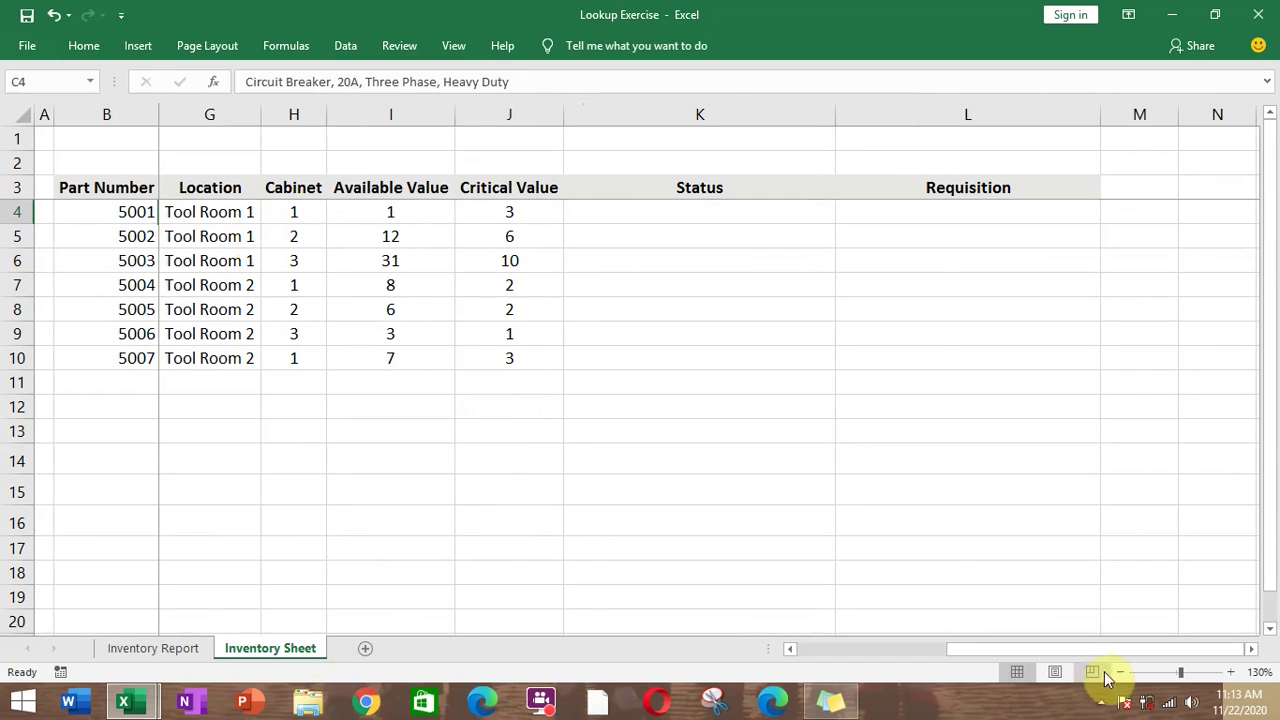
drag(1075, 657, 843, 660)
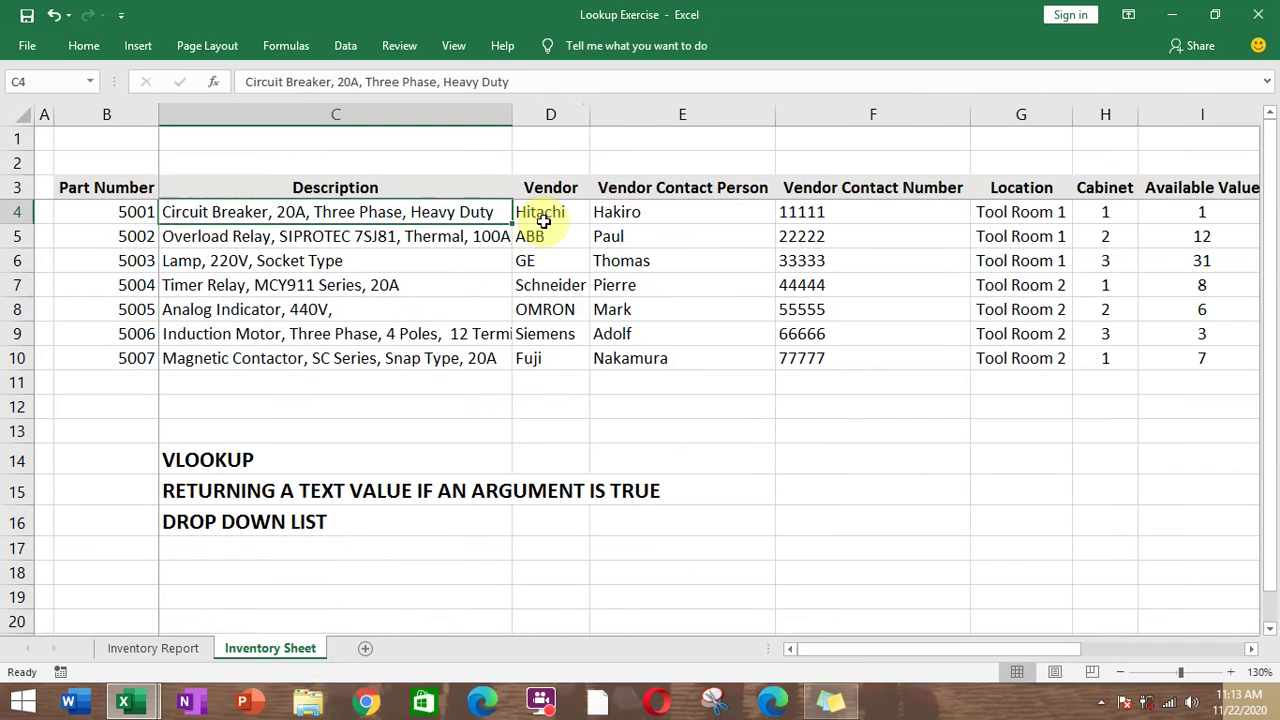
click(165, 651)
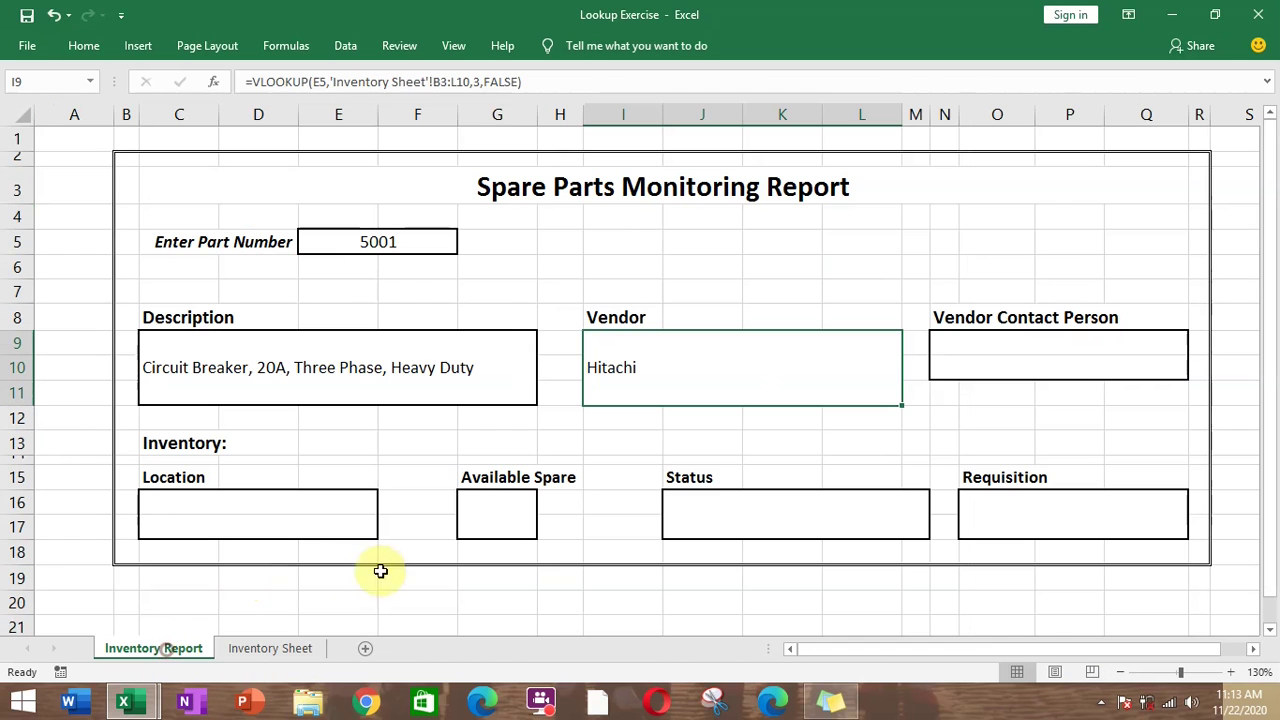
click(400, 243)
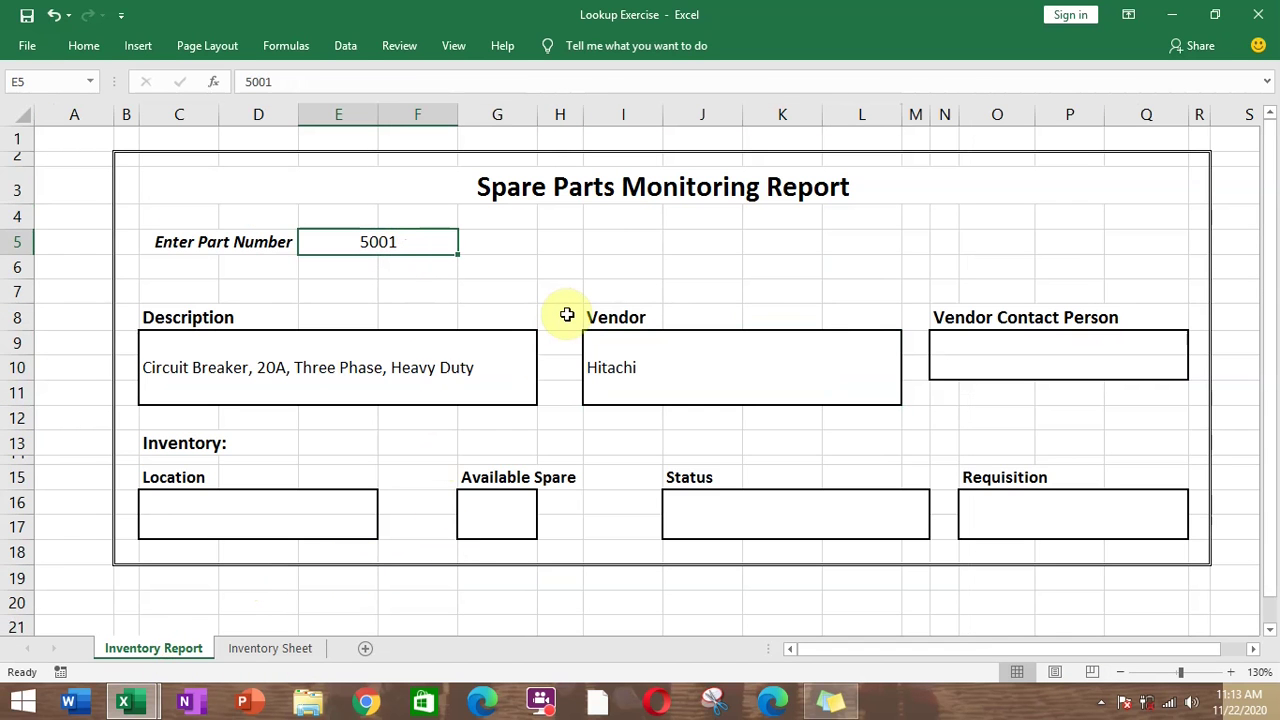
text(500)
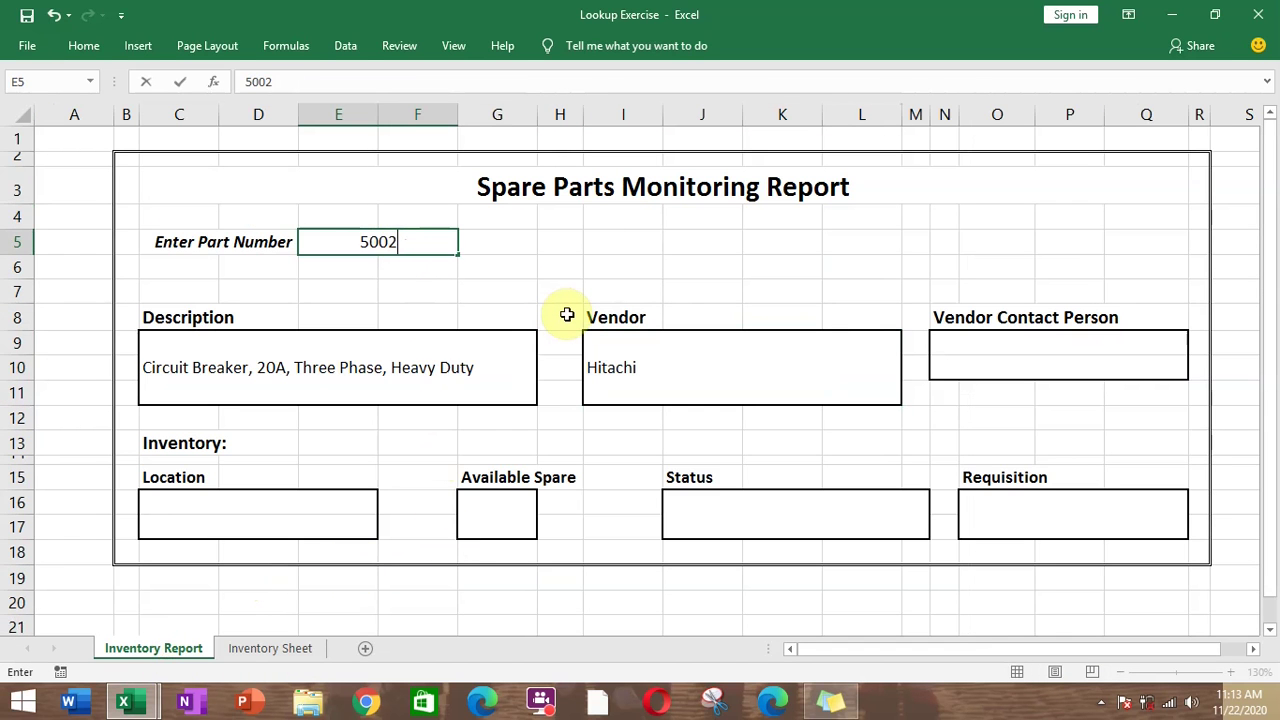
key(Return)
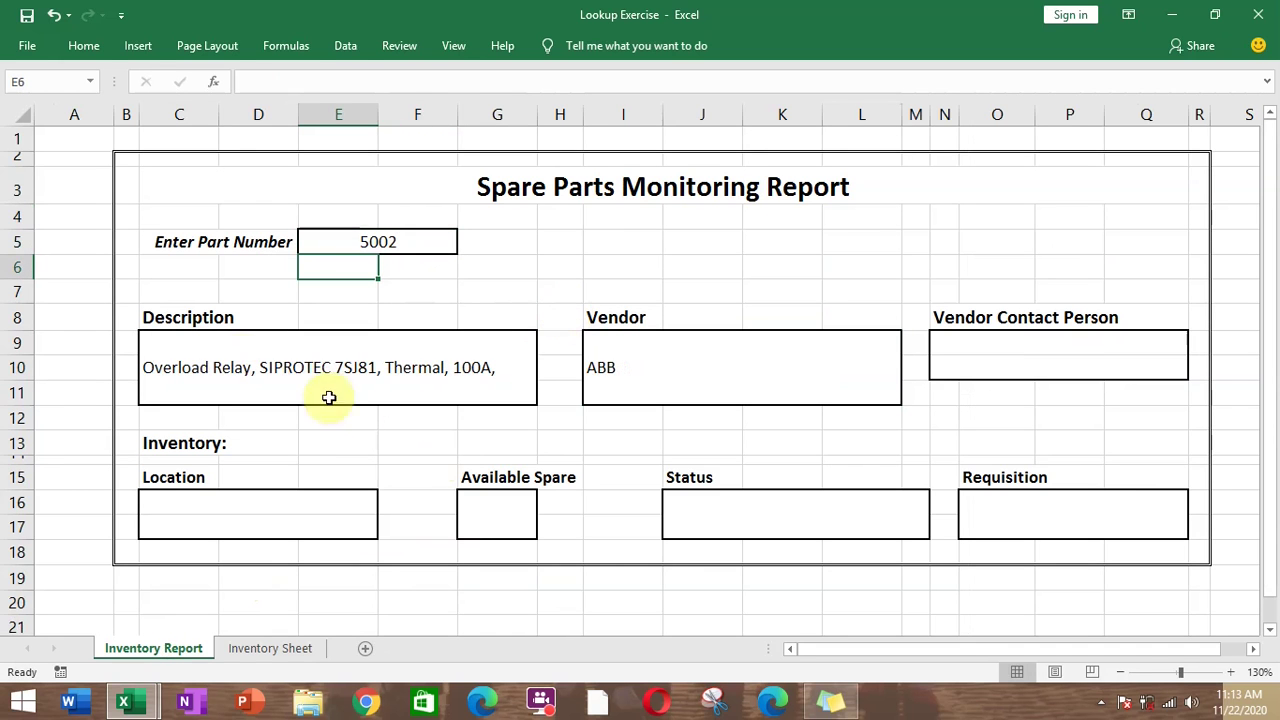
- Check the description and vendor returned for part number 5002 against its row in the Inventory Sheet
click(240, 368)
click(655, 368)
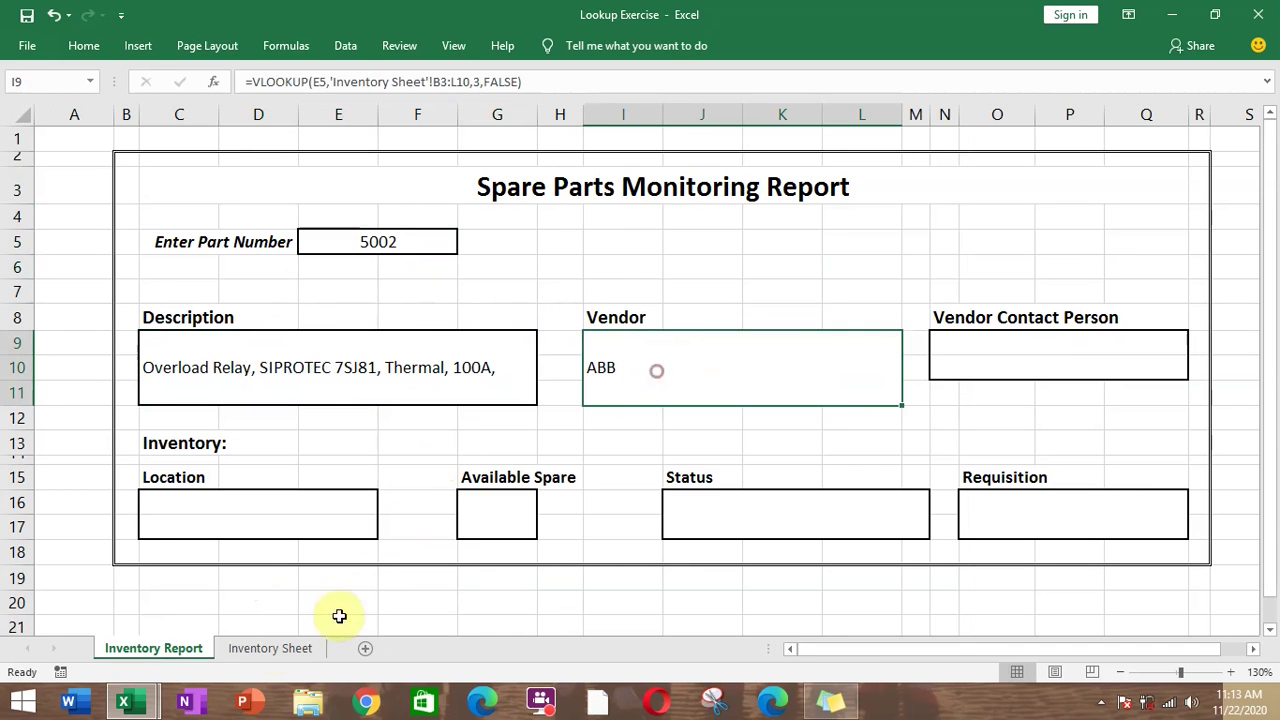
click(232, 648)
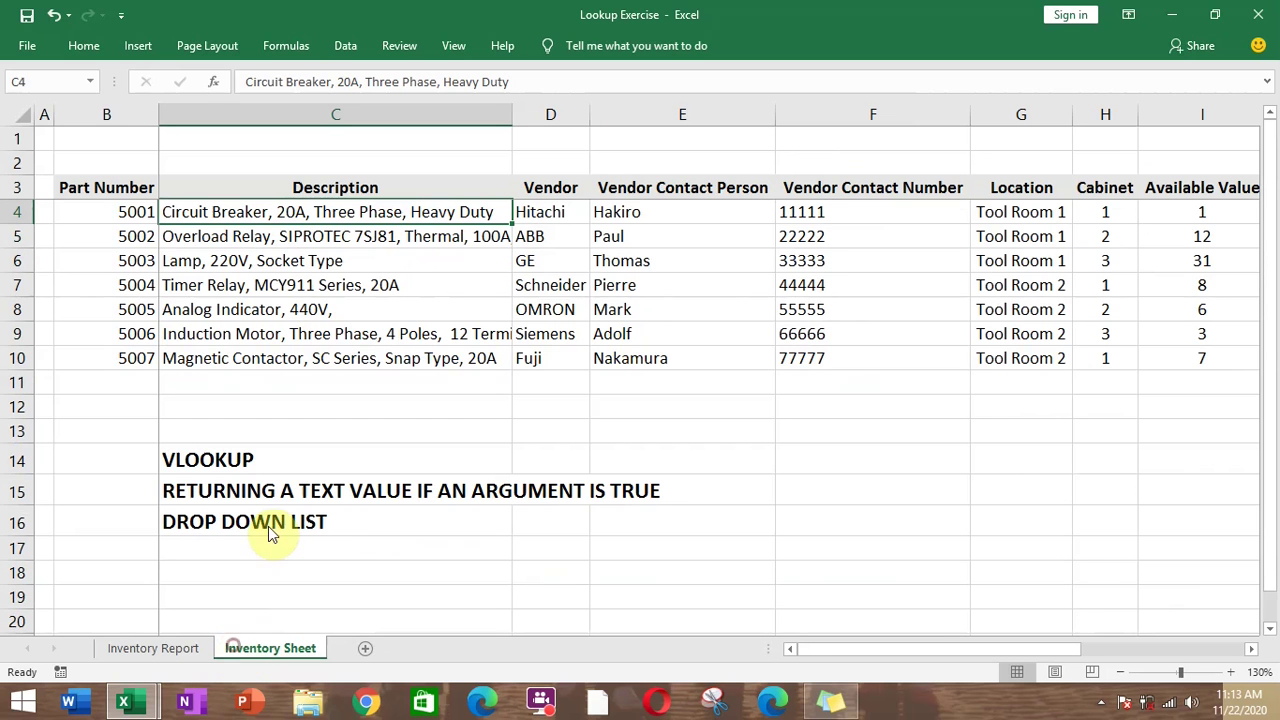
click(142, 238)
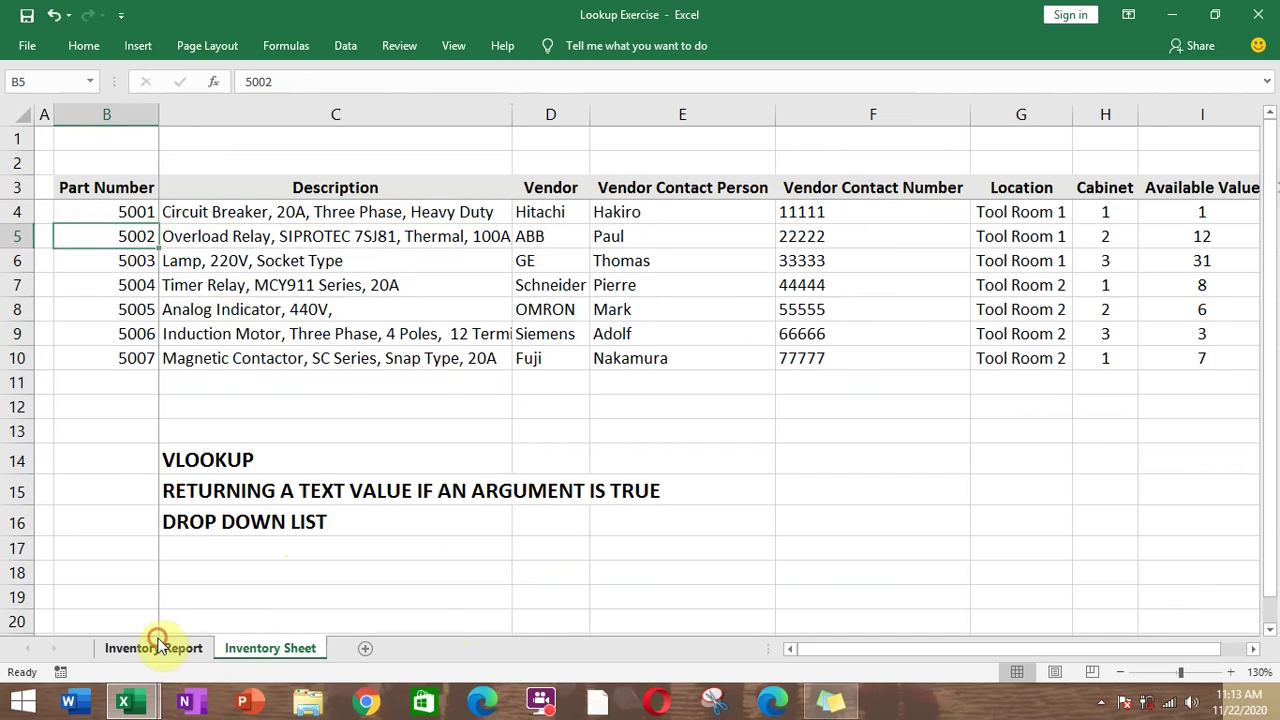
click(158, 648)
click(1046, 363)
click(1027, 343)
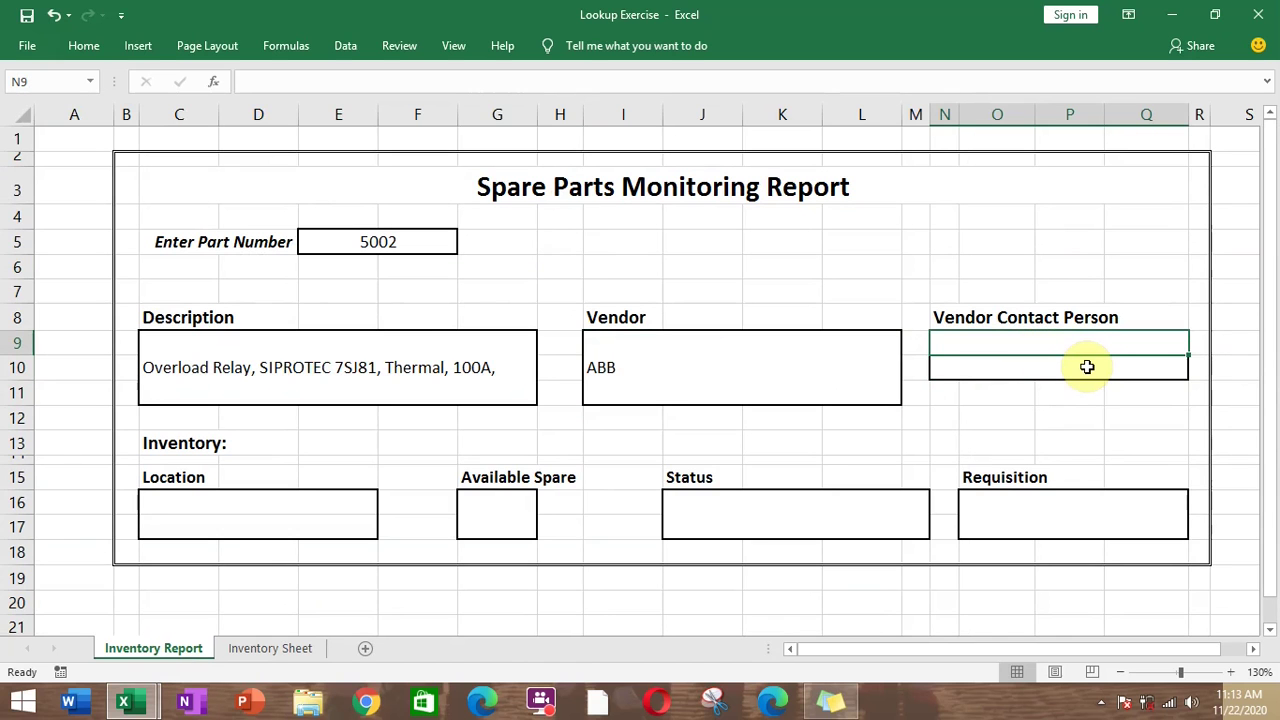
text(=vlookup)
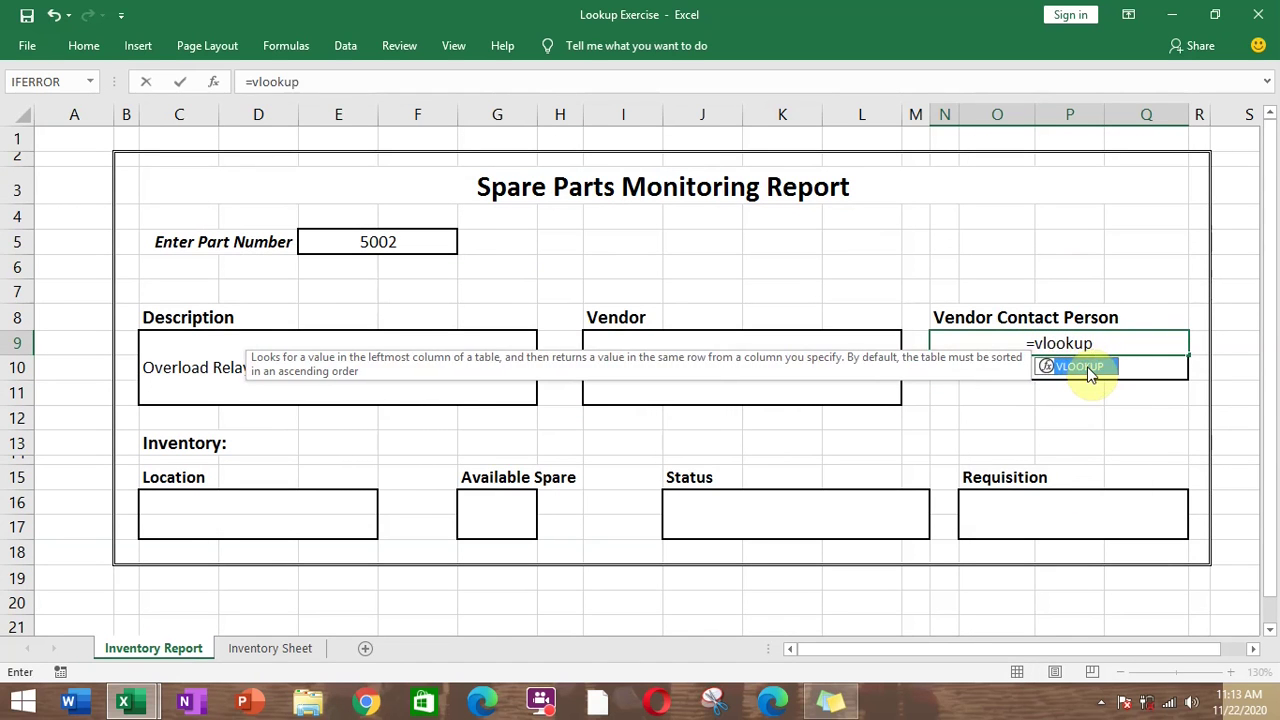
text(()
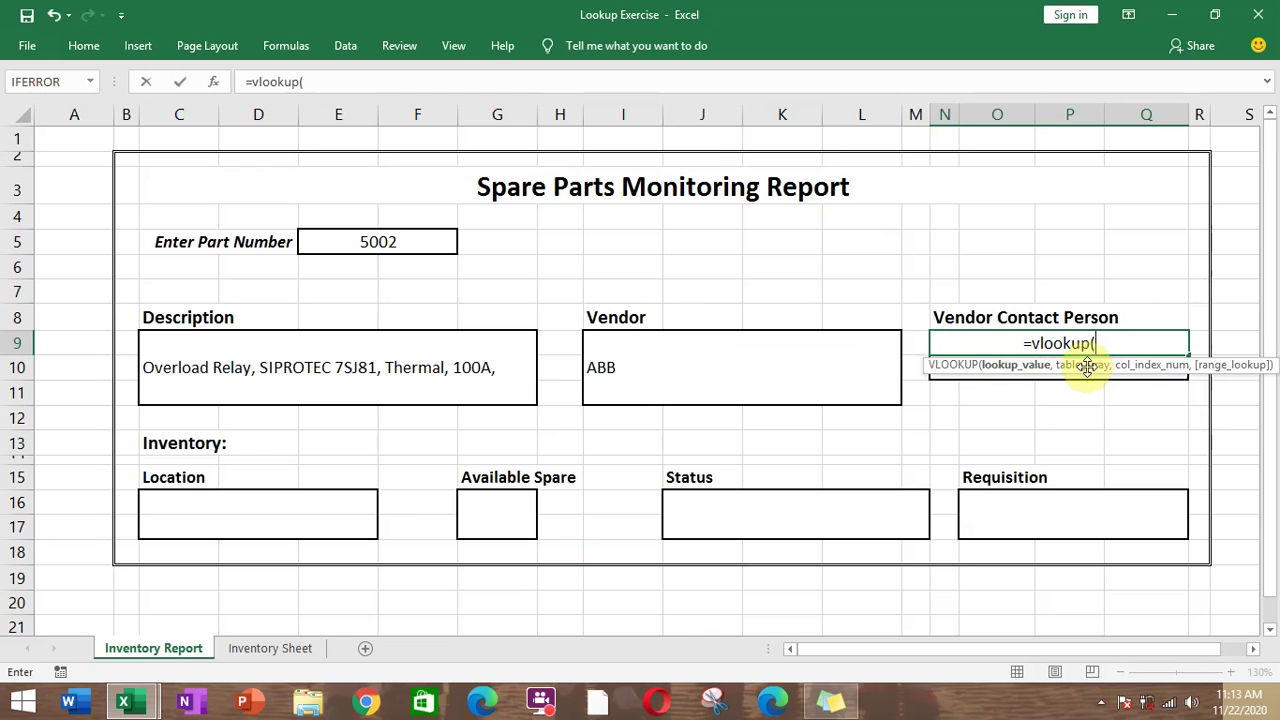
click(389, 244)
click(252, 648)
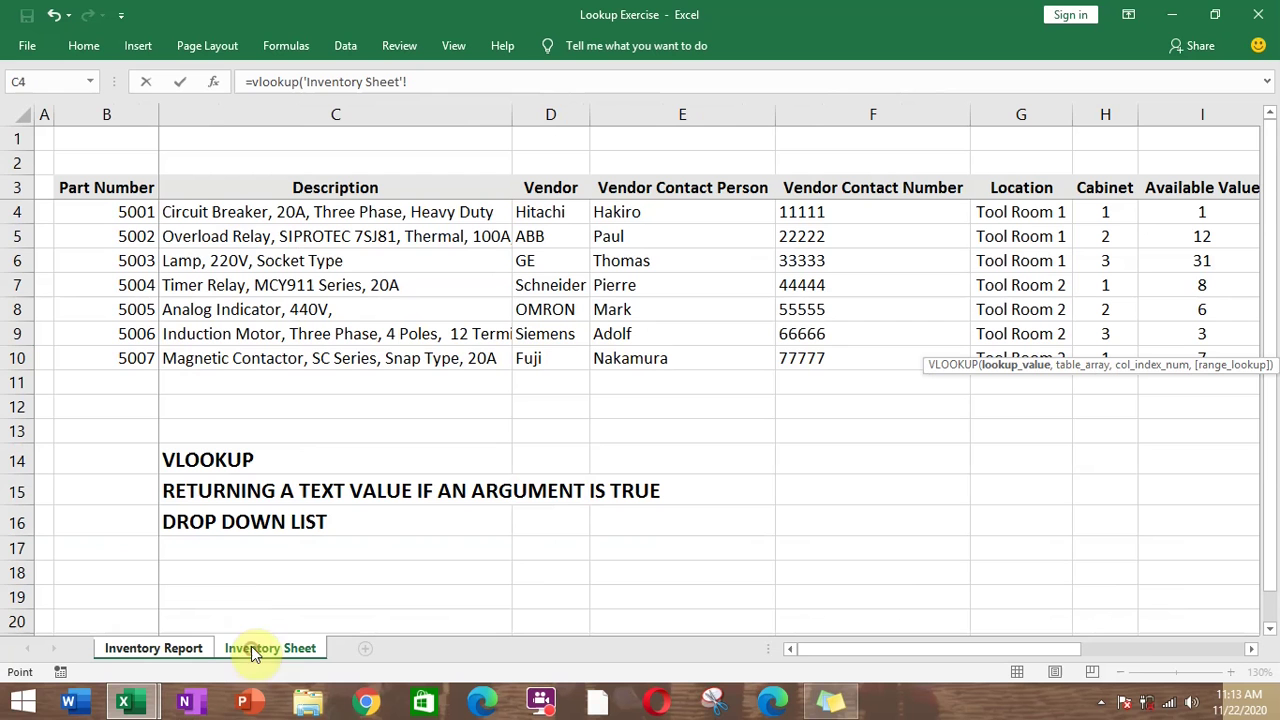
drag(114, 192, 943, 366)
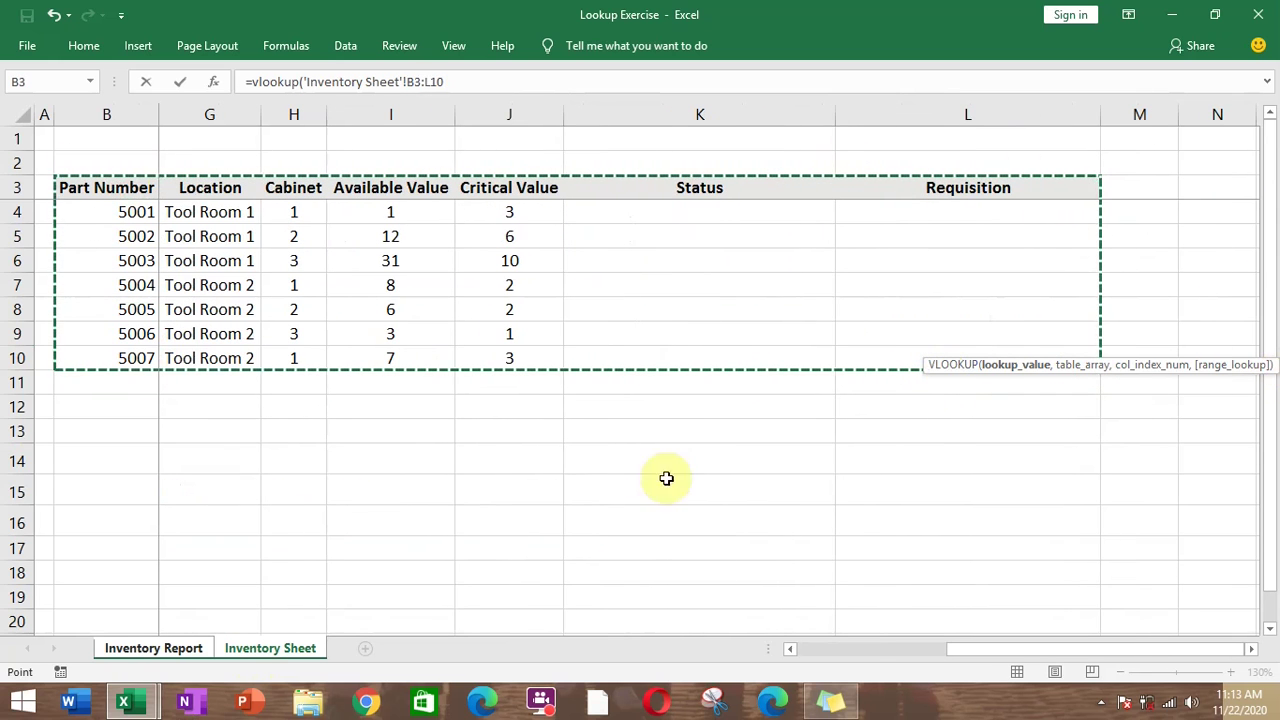
click(180, 652)
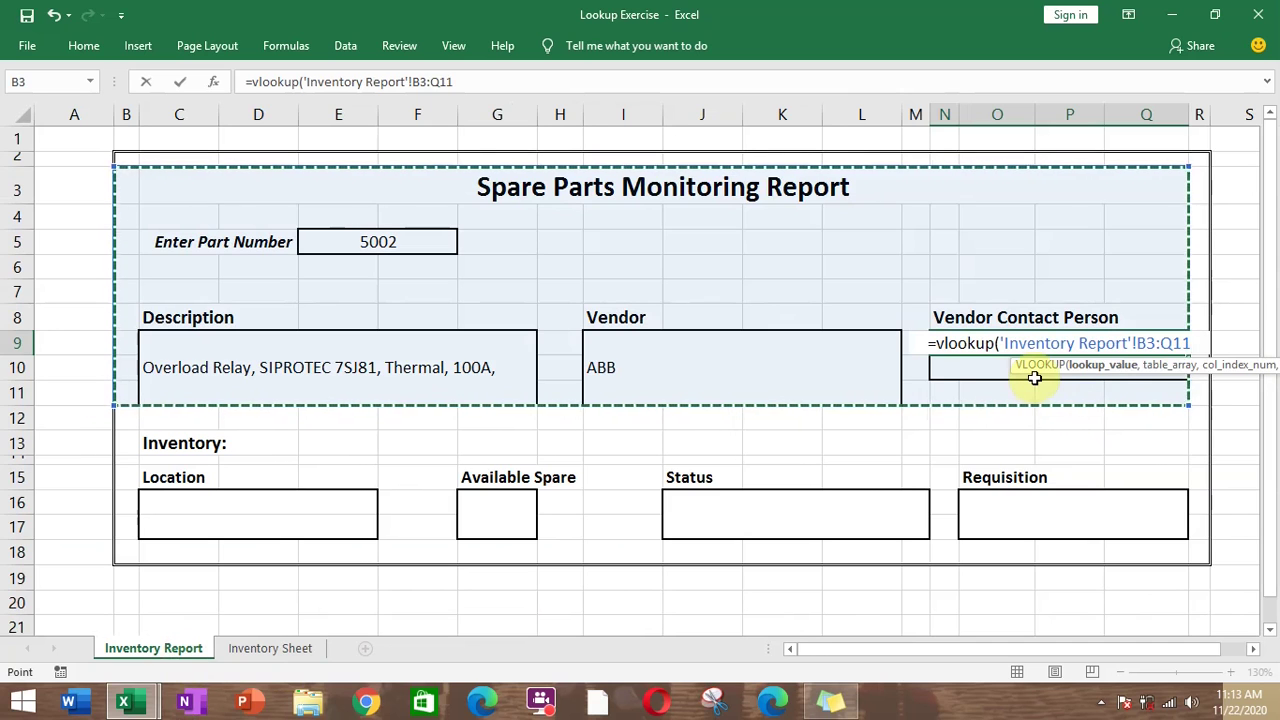
key(ctrl+z)
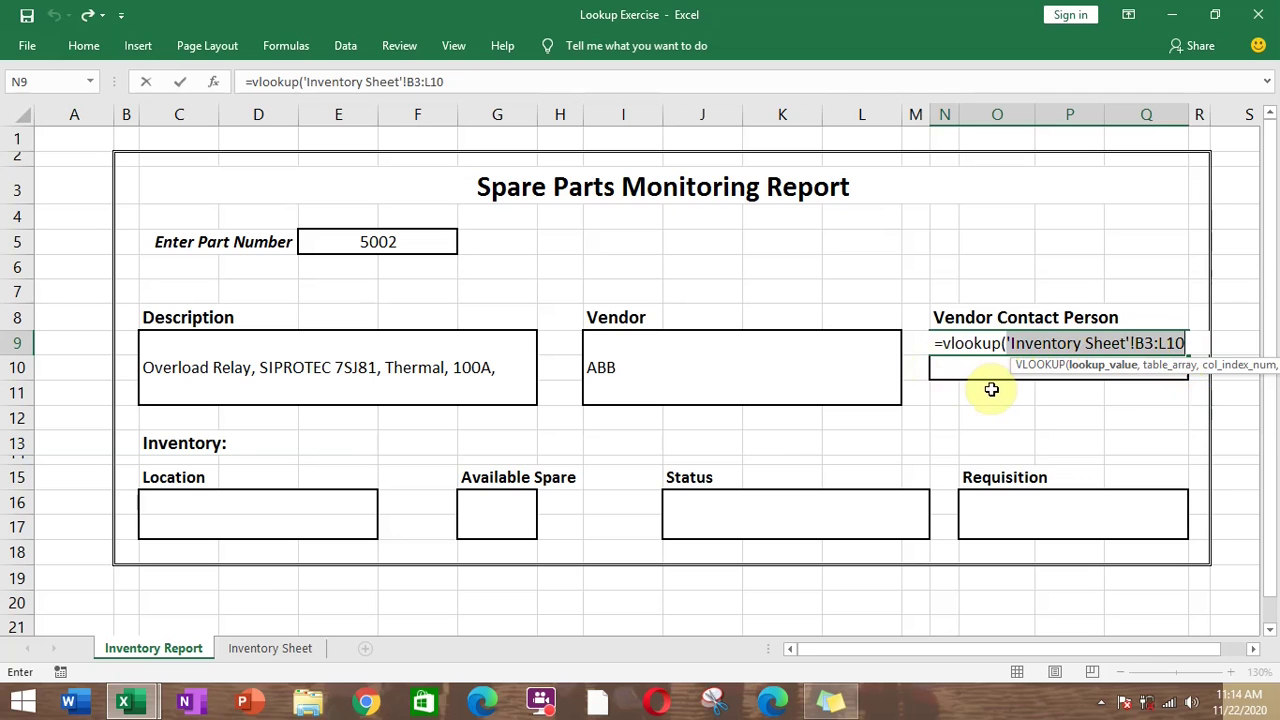
key(Escape)
click(1003, 356)
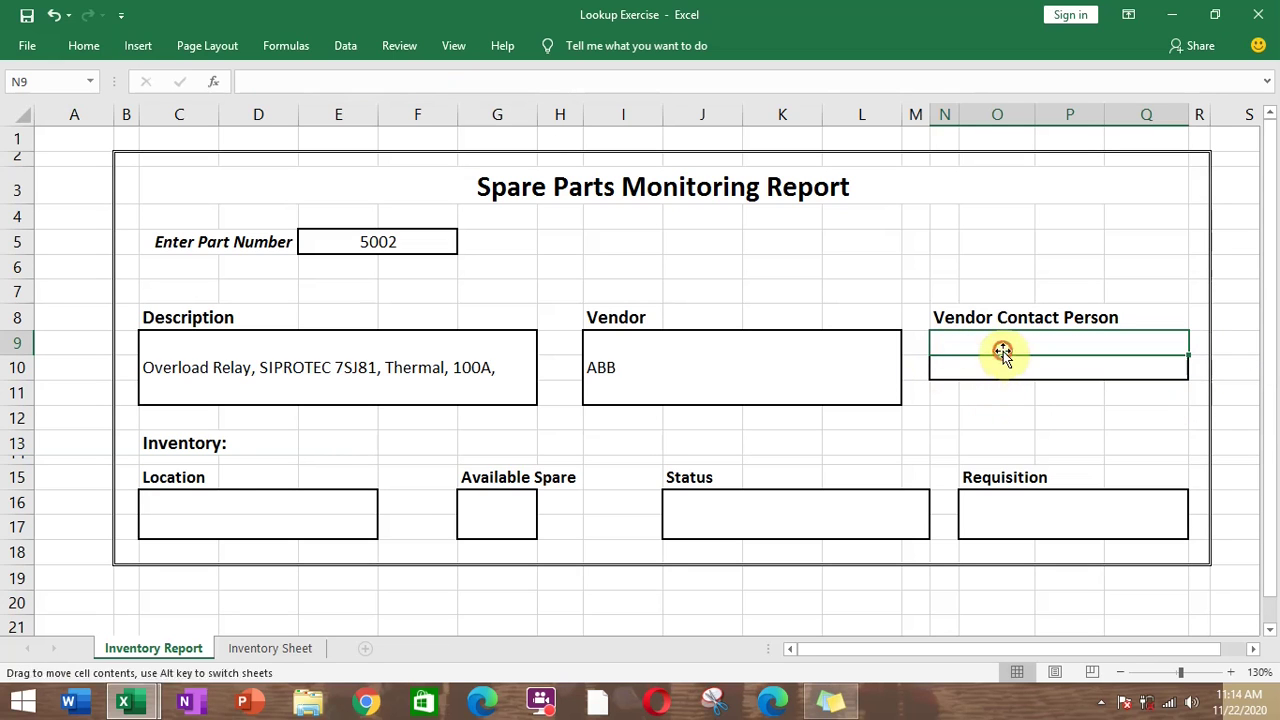
click(1001, 360)
click(1010, 336)
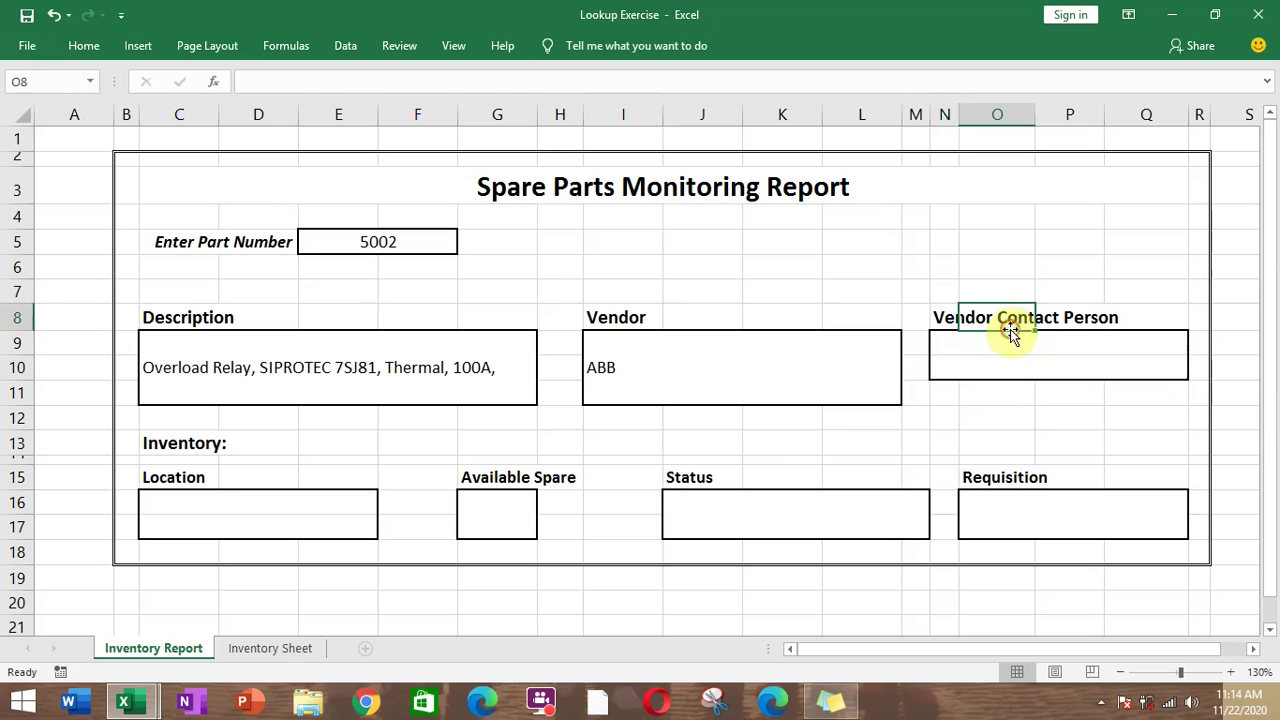
- Start a VLOOKUP formula in the first Vendor Contact Person cell, N9, using part number cell E5 and the Inventory Sheet range B3:L10
click(1014, 344)
text(=v)
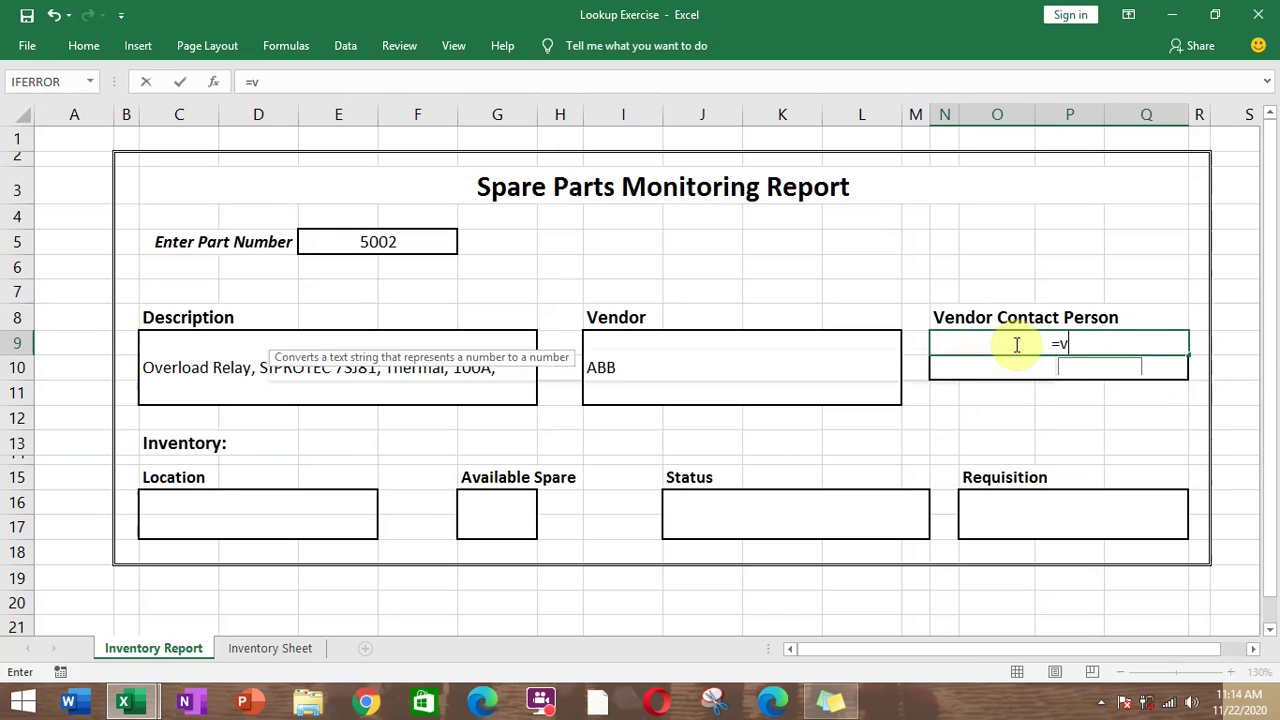
text(lookup()
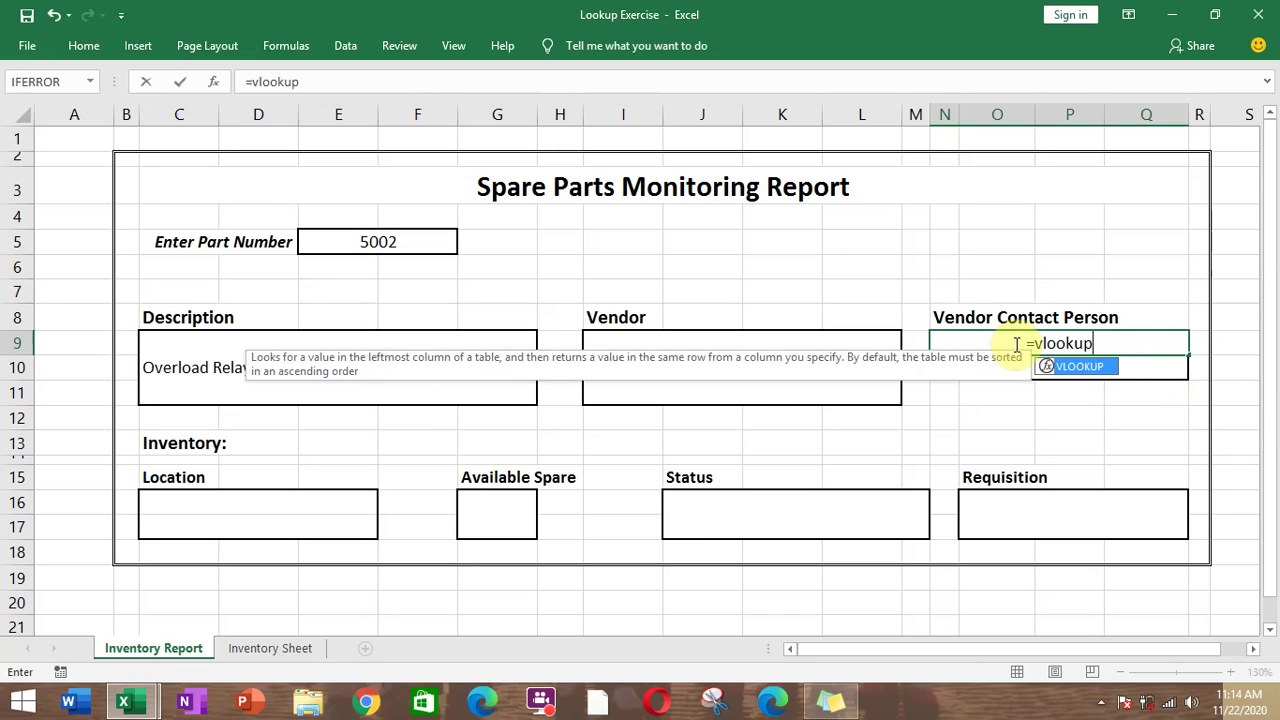
click(397, 242)
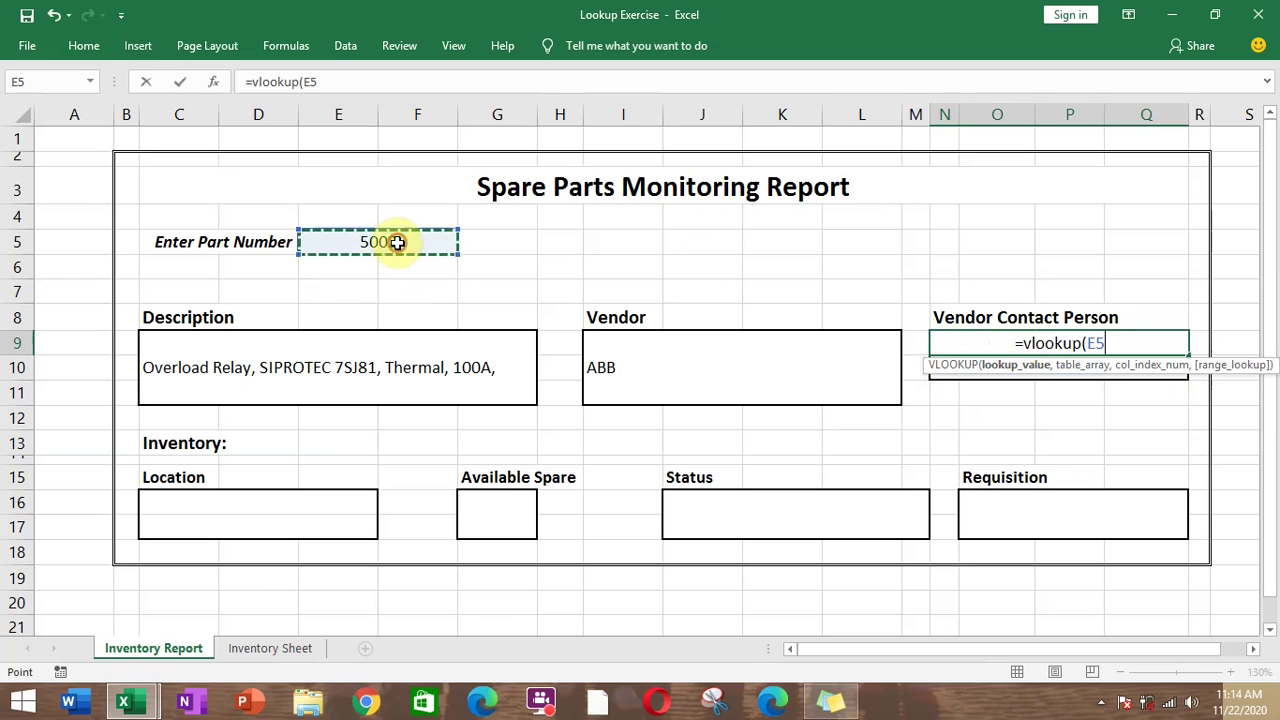
text(,)
click(262, 646)
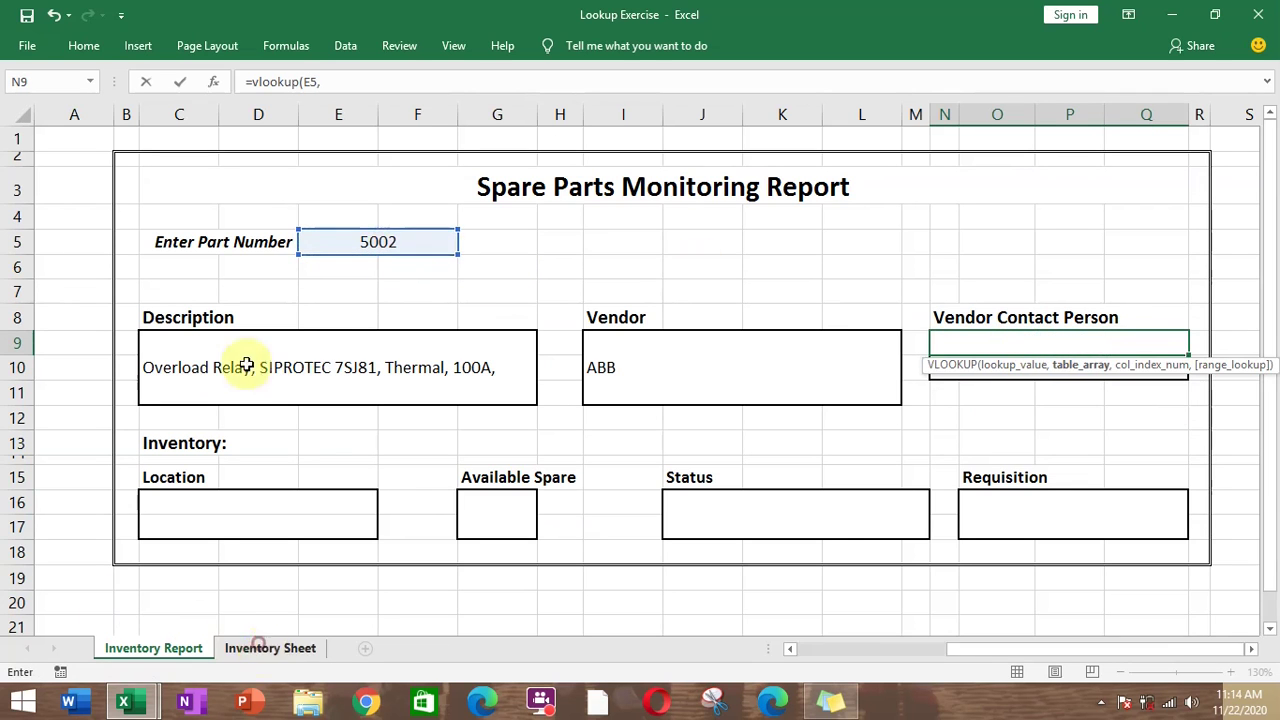
drag(1010, 652, 760, 678)
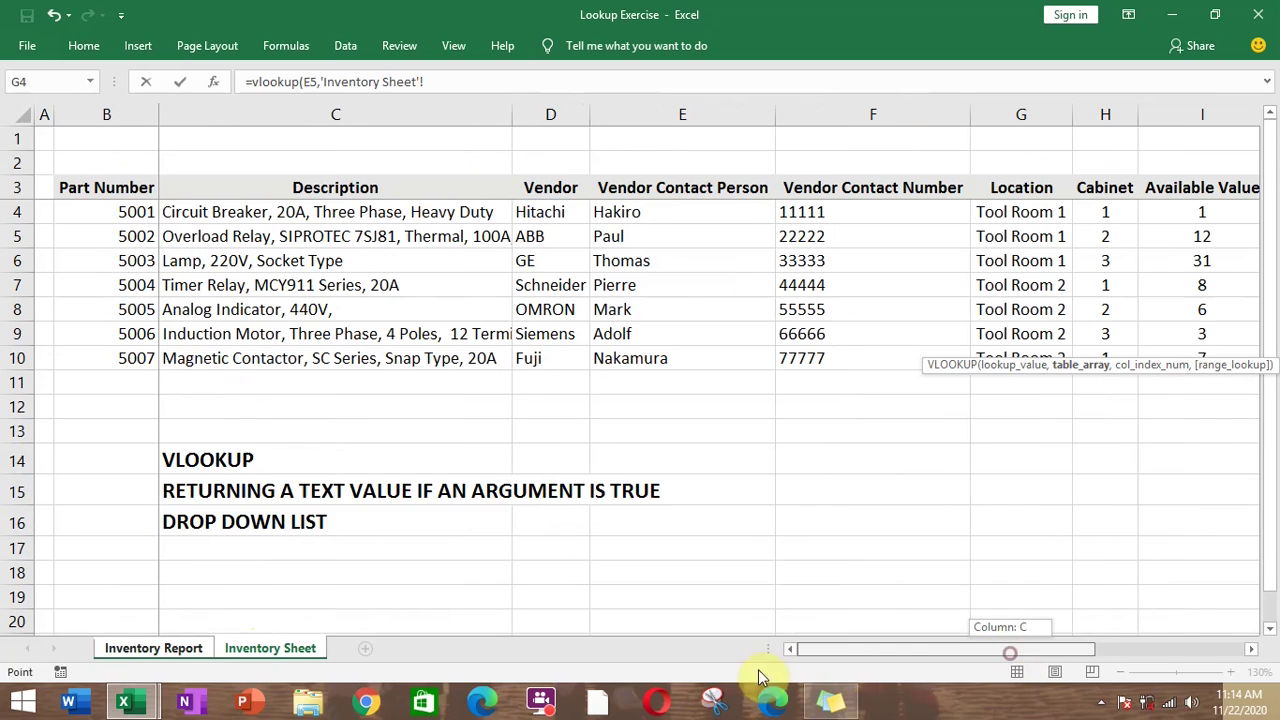
drag(137, 189, 1009, 360)
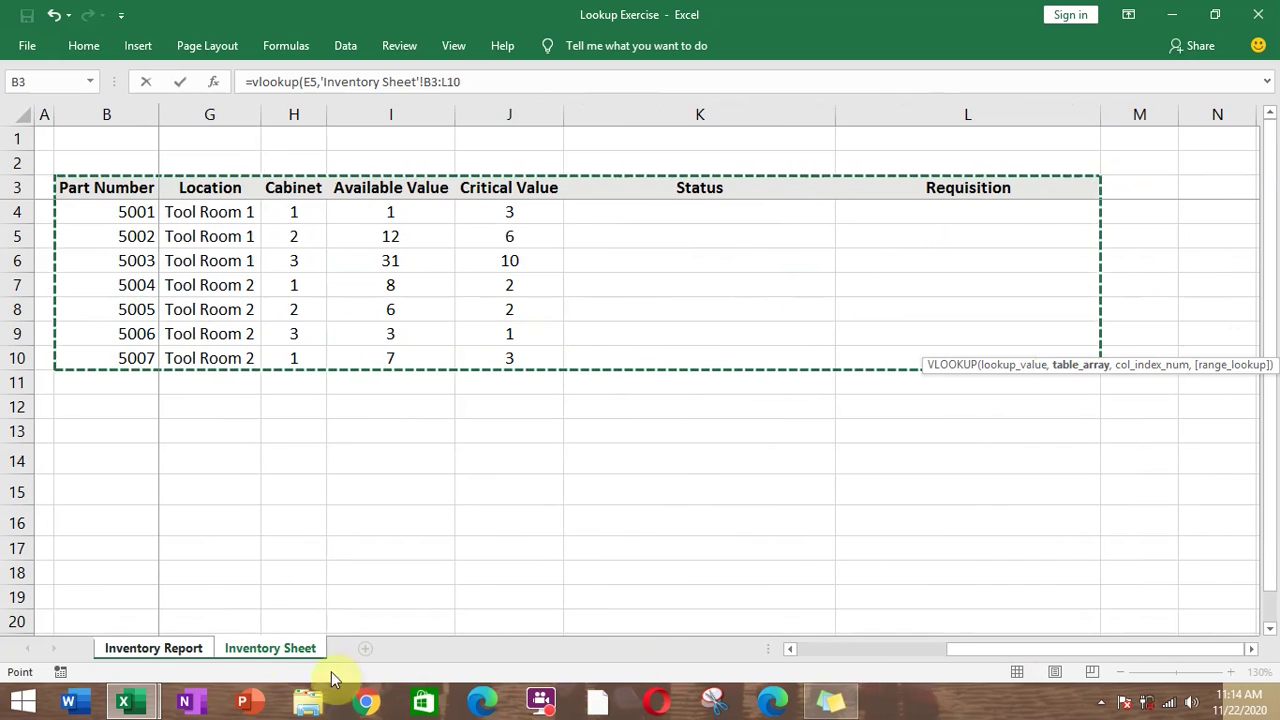
text(,)
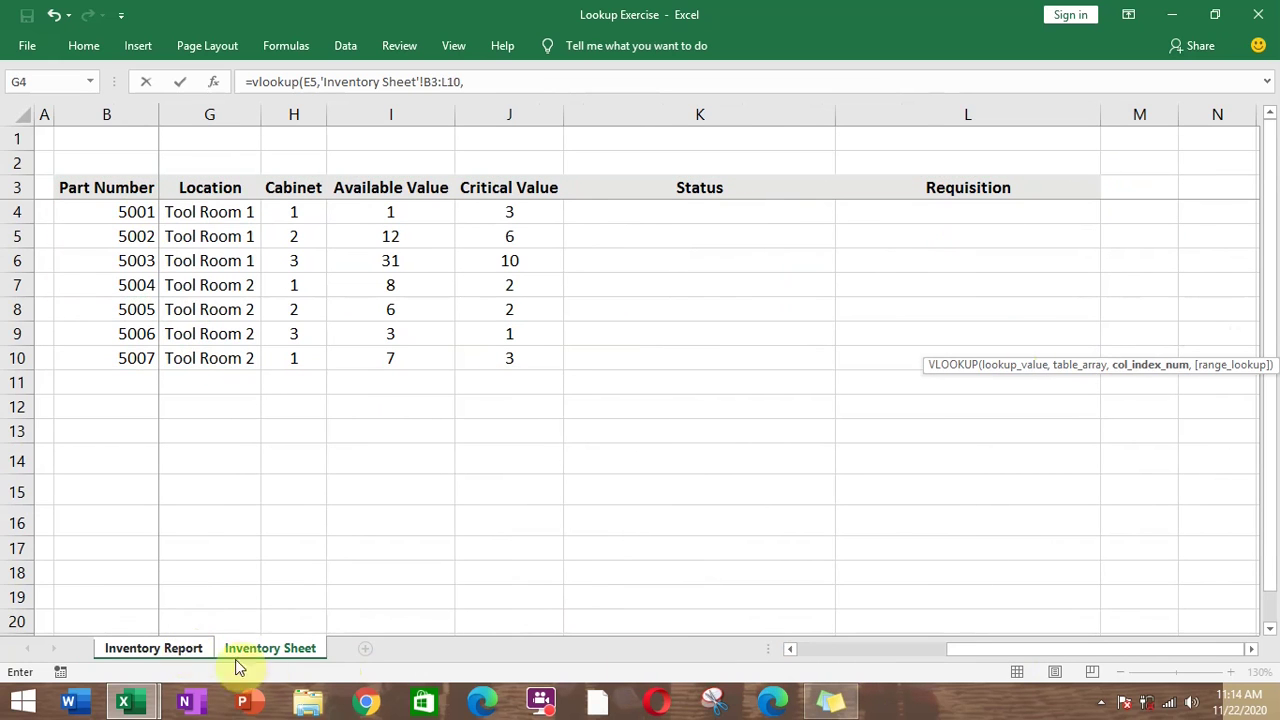
click(175, 649)
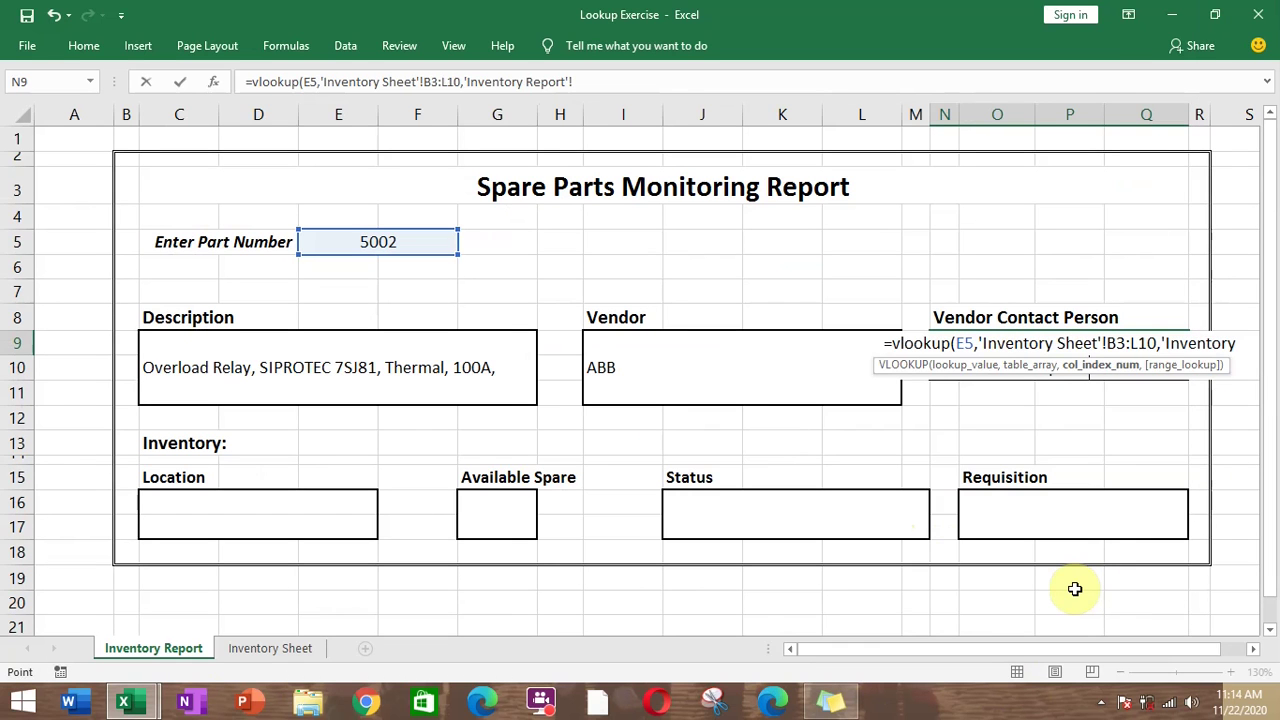
- Remove the stray Inventory Report reference from the formula in N9 and complete it with column index 4 and FALSE
key(BackSpace)
key(BackSpace)
key(BackSpace)
key(BackSpace)
key(BackSpace)
key(BackSpace)
key(BackSpace)
key(BackSpace)
key(BackSpace)
key(BackSpace)
key(BackSpace)
key(BackSpace)
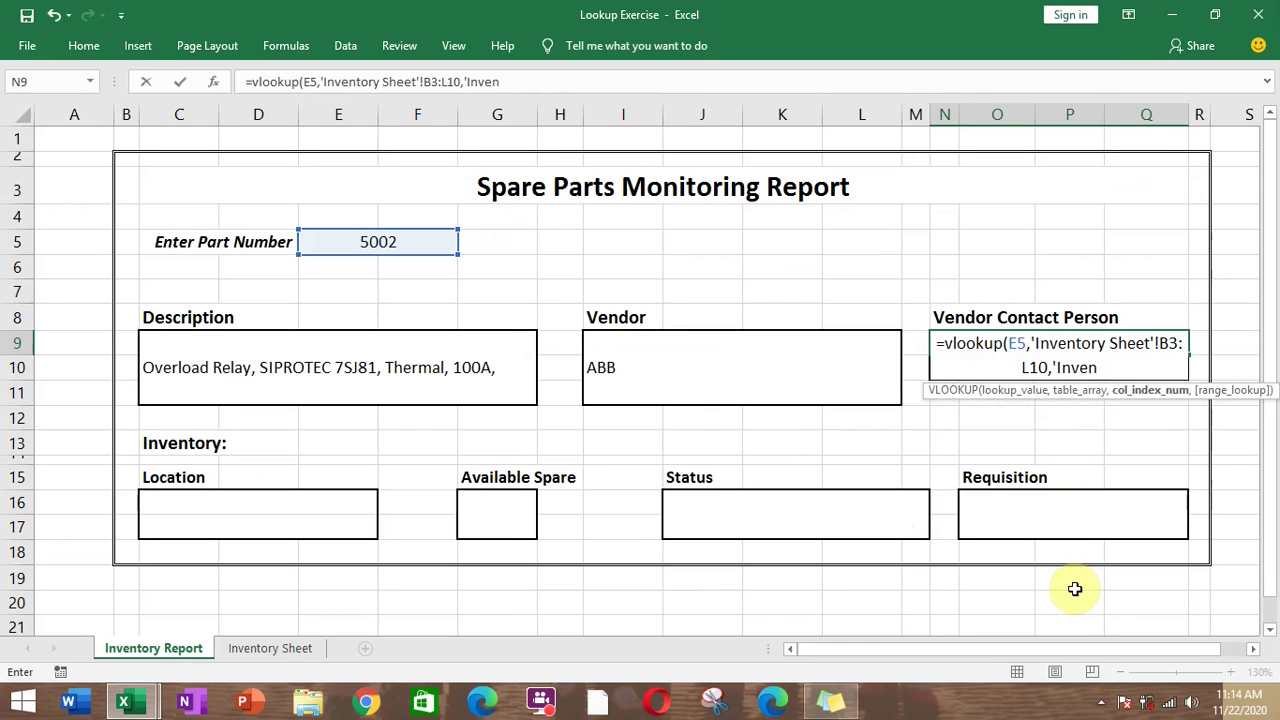
key(BackSpace)
key(BackSpace)
key(BackSpace)
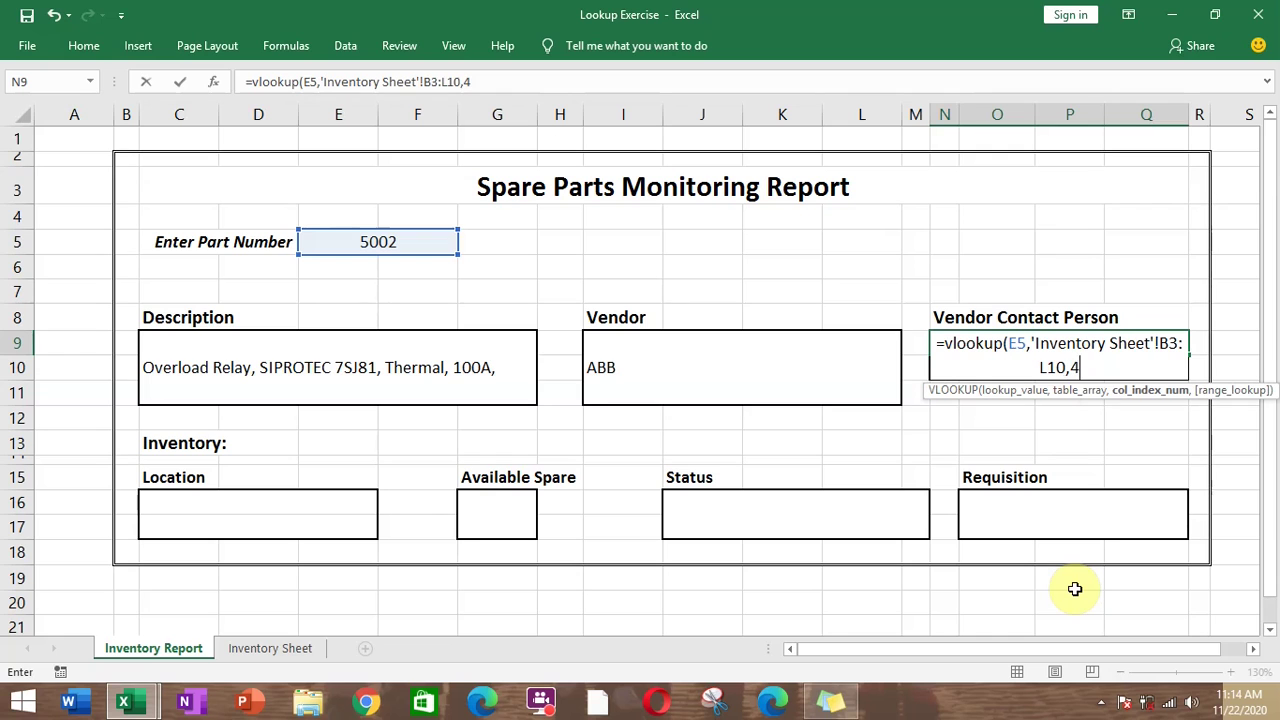
text(,false))
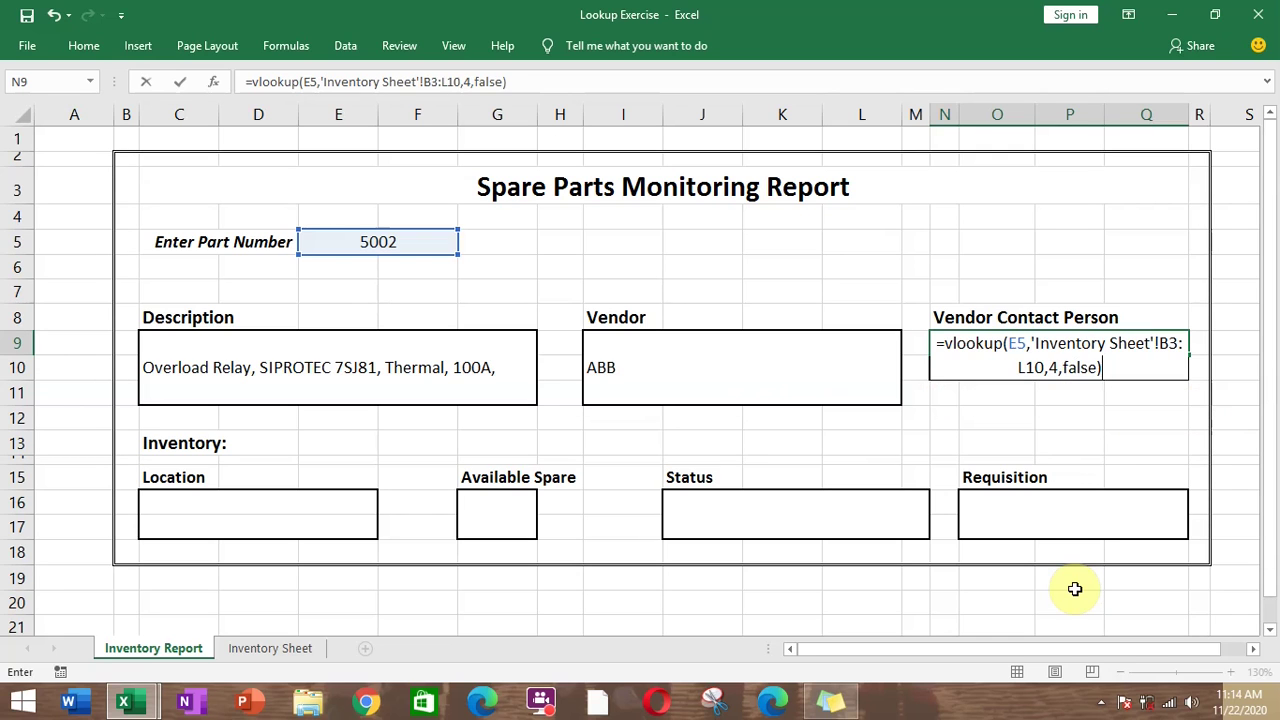
key(Return)
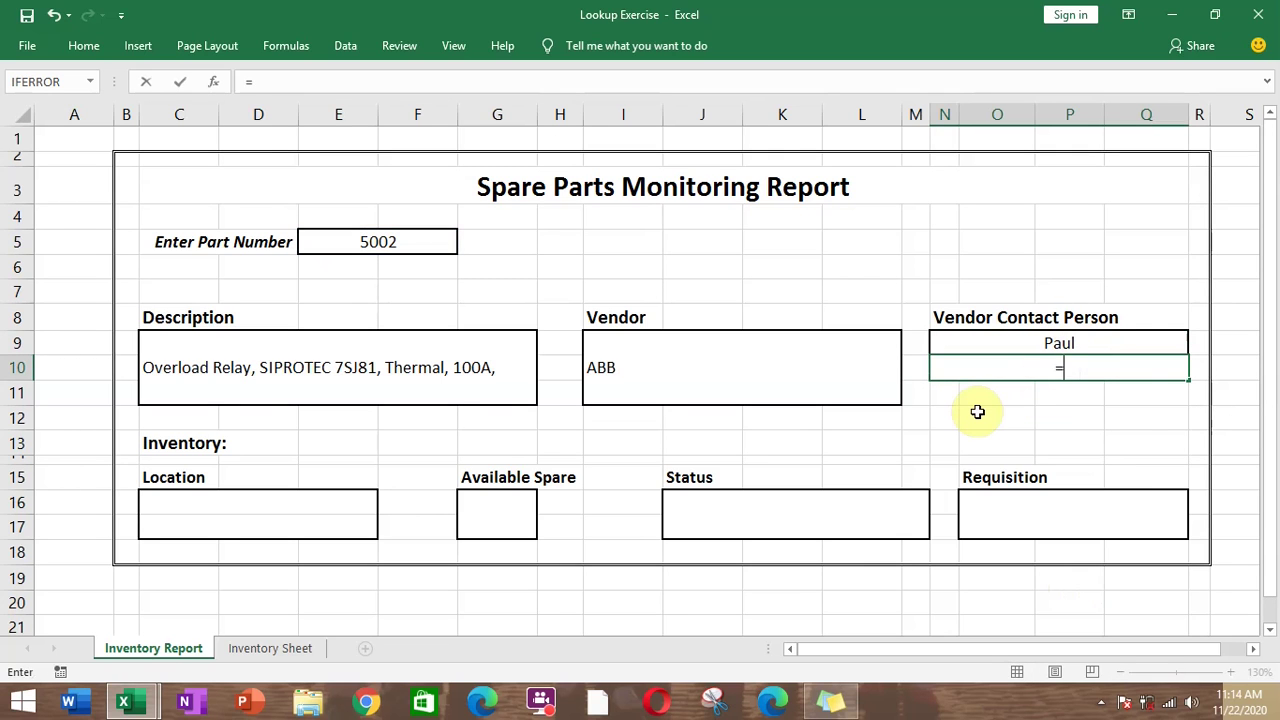
- Start a VLOOKUP formula for the contact number in cell N10, using part number cell E5 and the Inventory Sheet range B3:L10
key(BackSpace)
text(l)
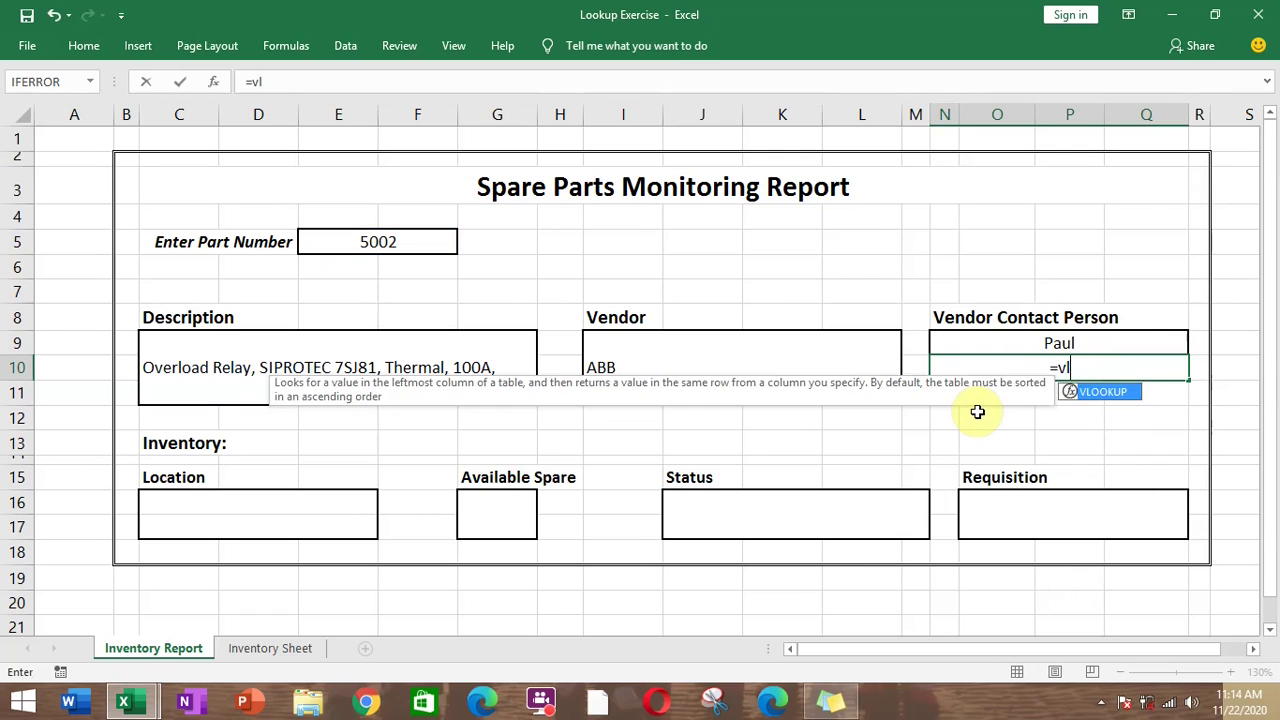
text(ookup()
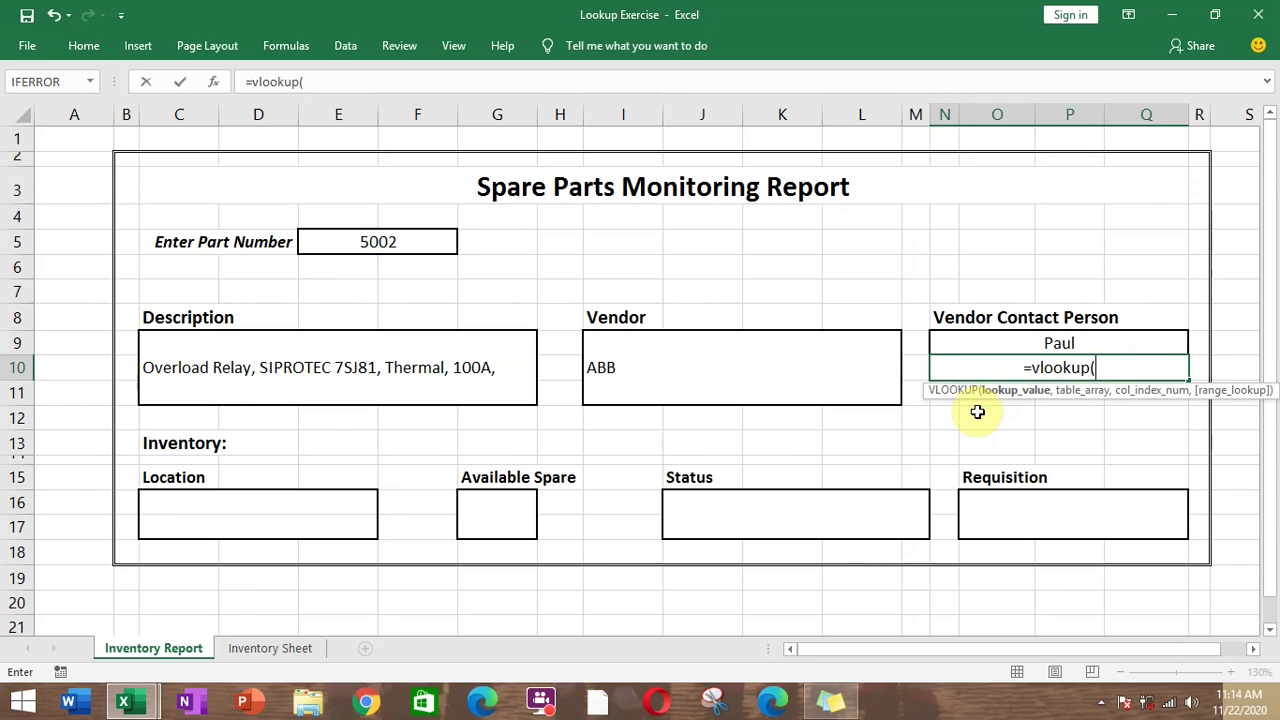
click(365, 246)
text(,)
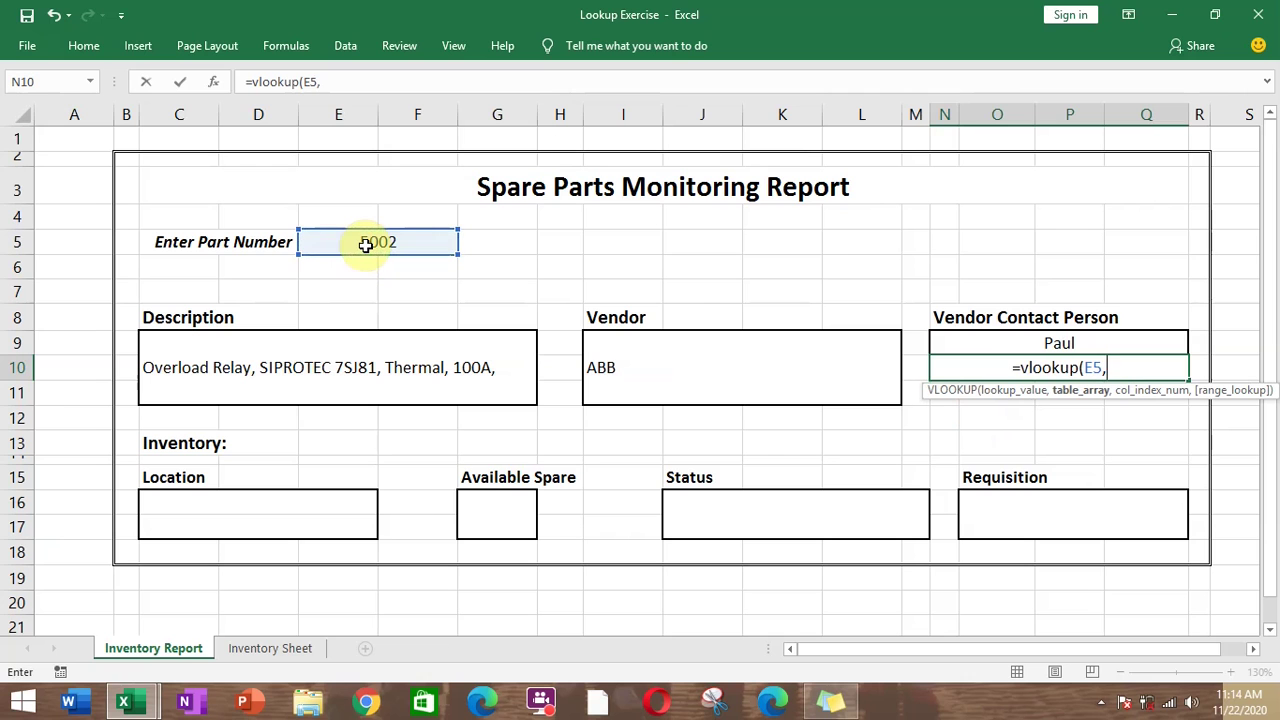
click(268, 648)
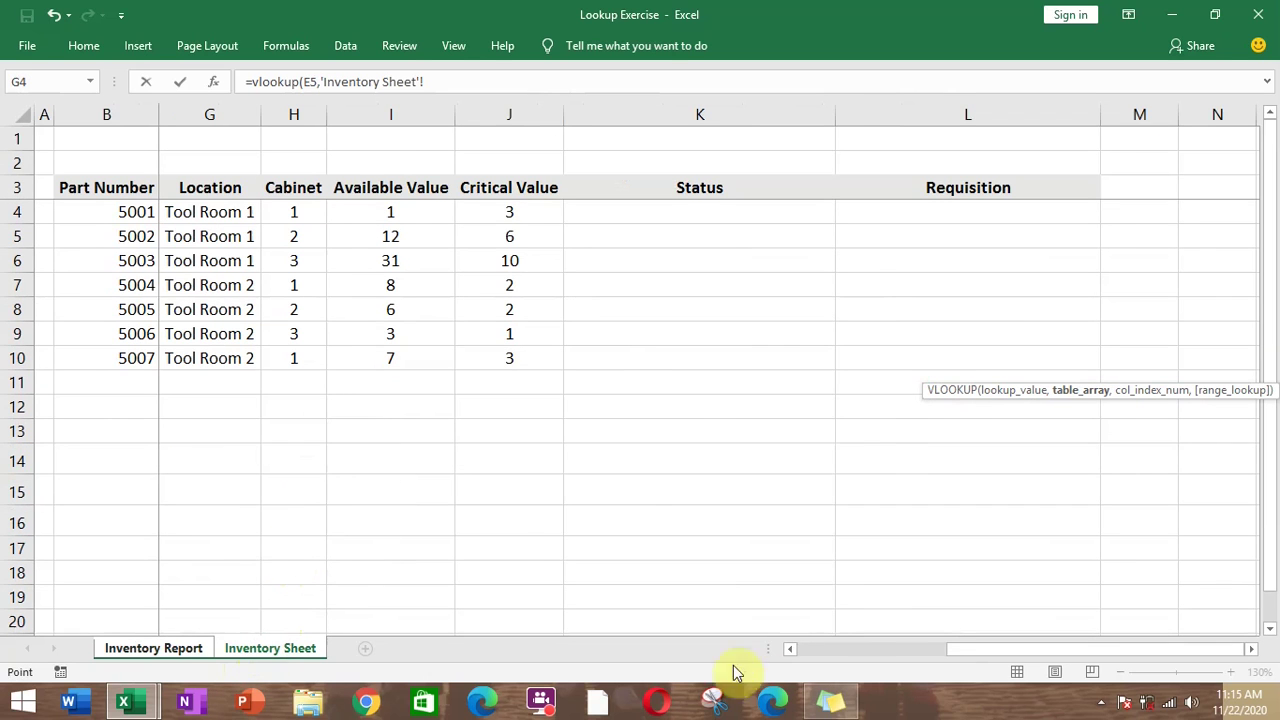
drag(957, 651, 860, 657)
drag(94, 192, 866, 357)
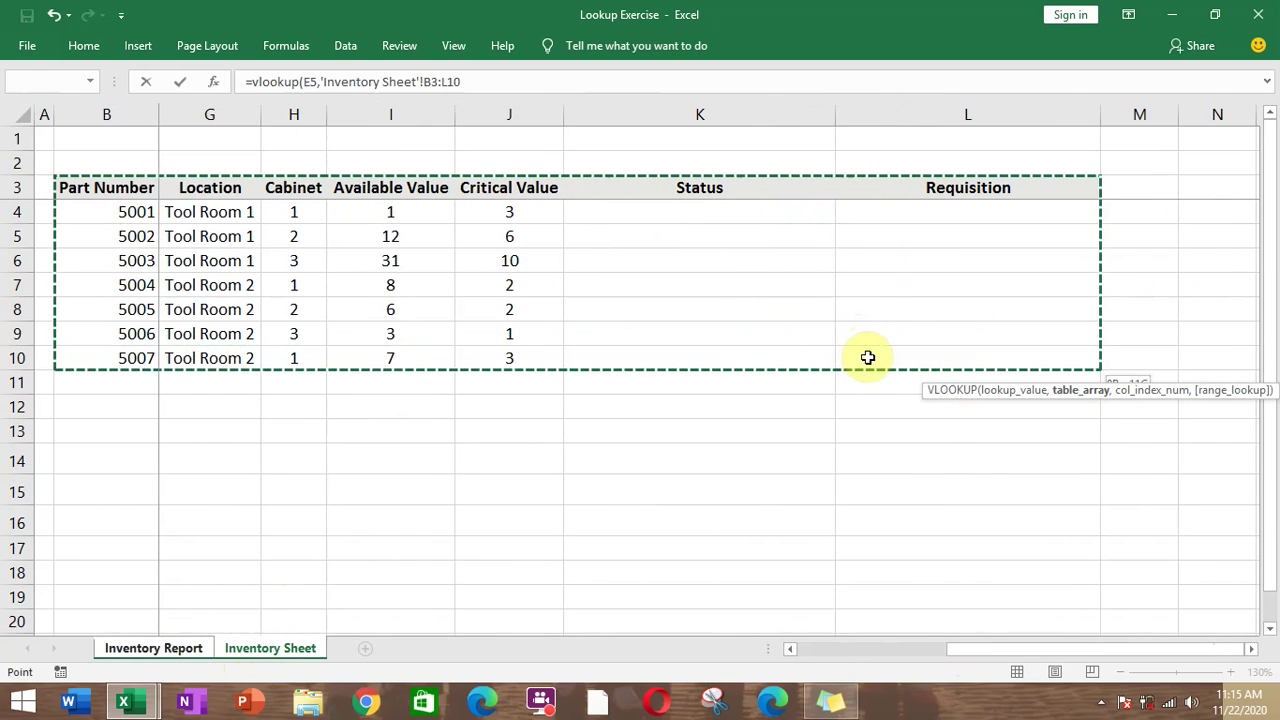
text(,)
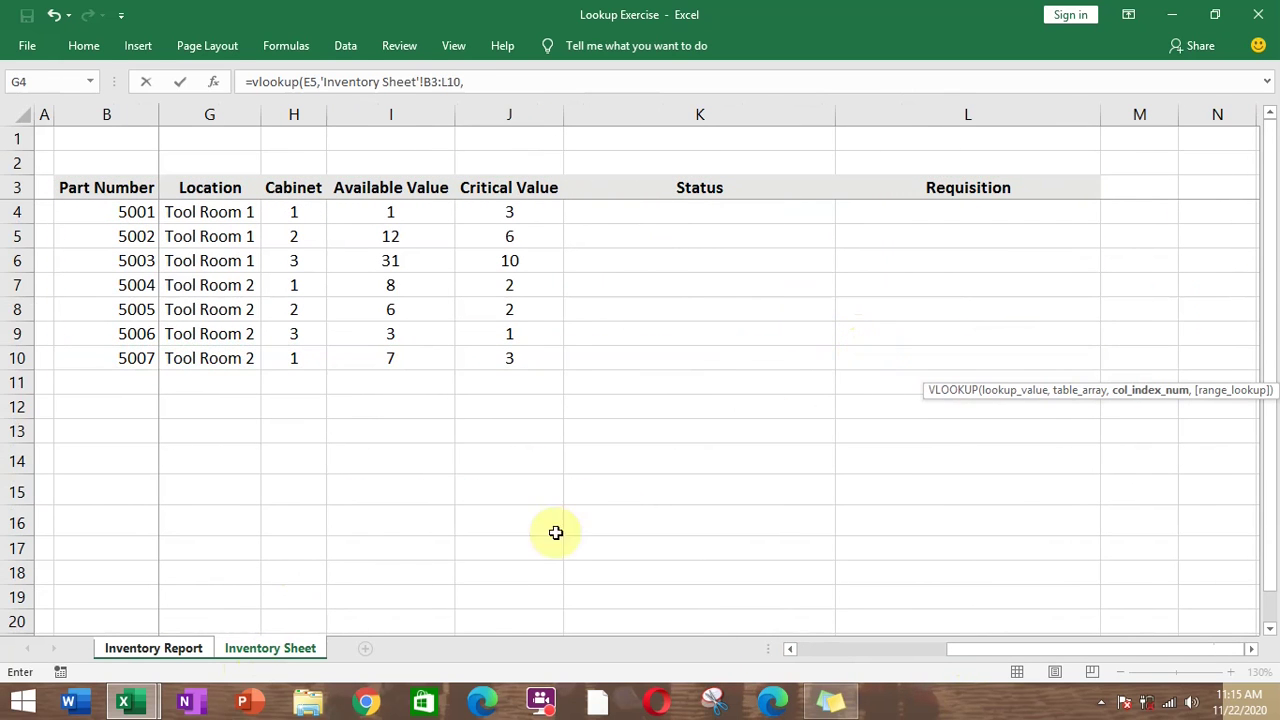
click(190, 649)
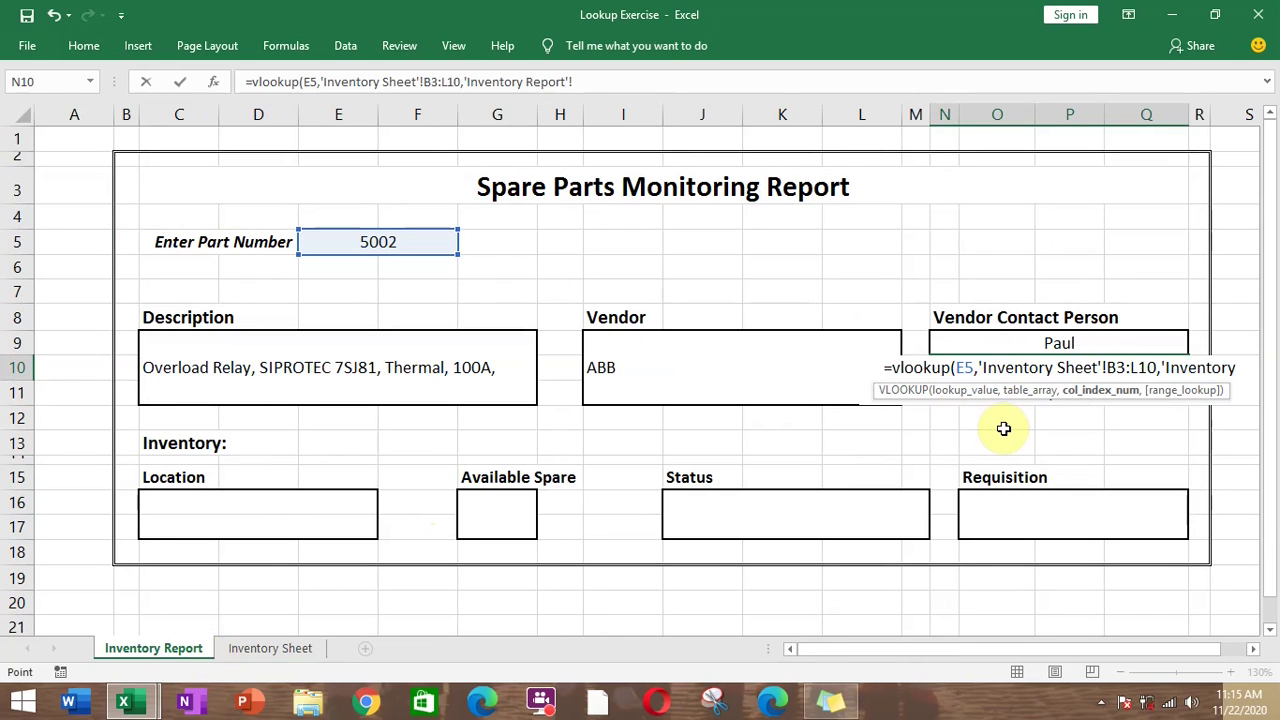
- Remove the stray Inventory Report reference from the contact number formula and complete it with column index 5 and FALSE
key(BackSpace)
key(BackSpace)
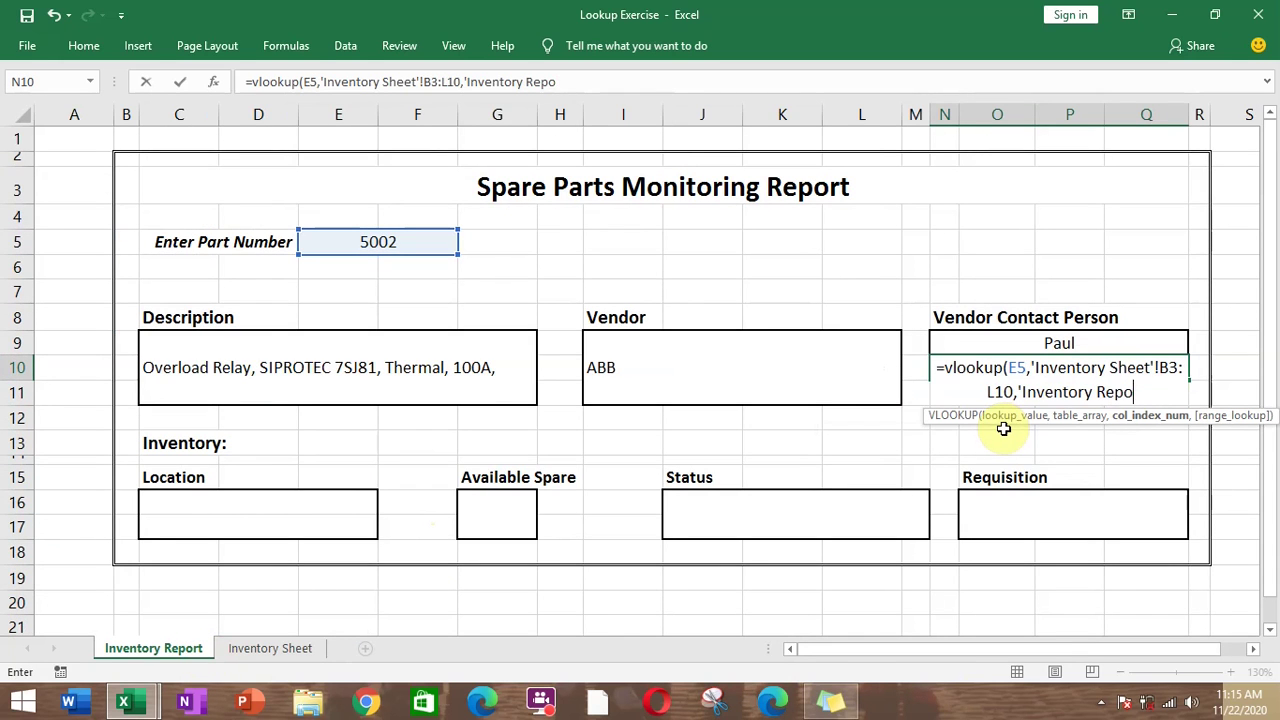
key(BackSpace)
key(BackSpace)
key(BackSpace)
key(BackSpace)
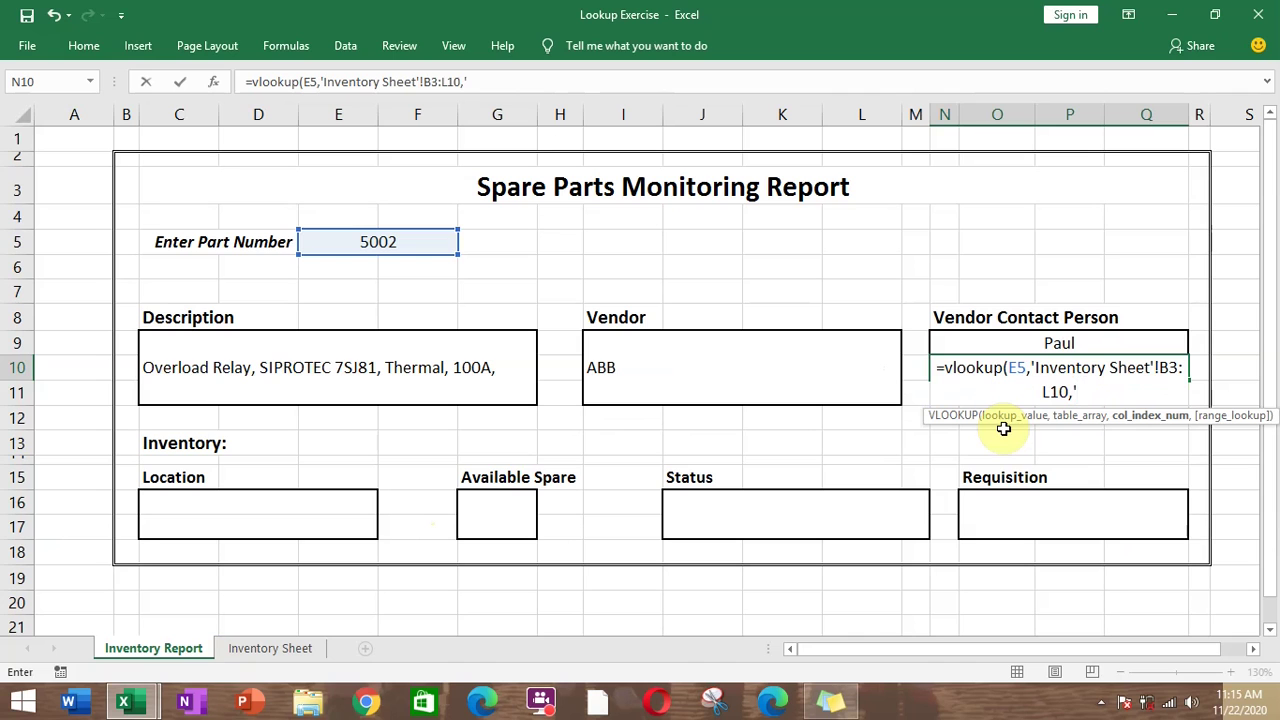
text(,false)
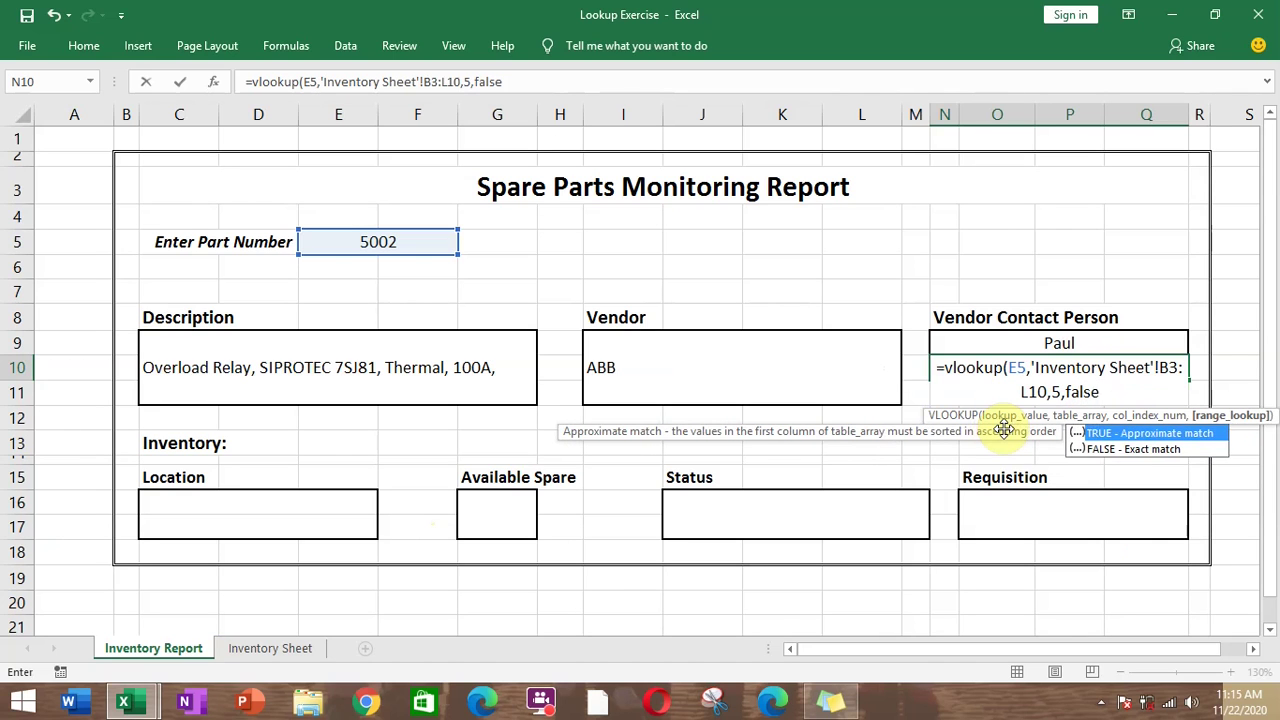
text())
key(Return)
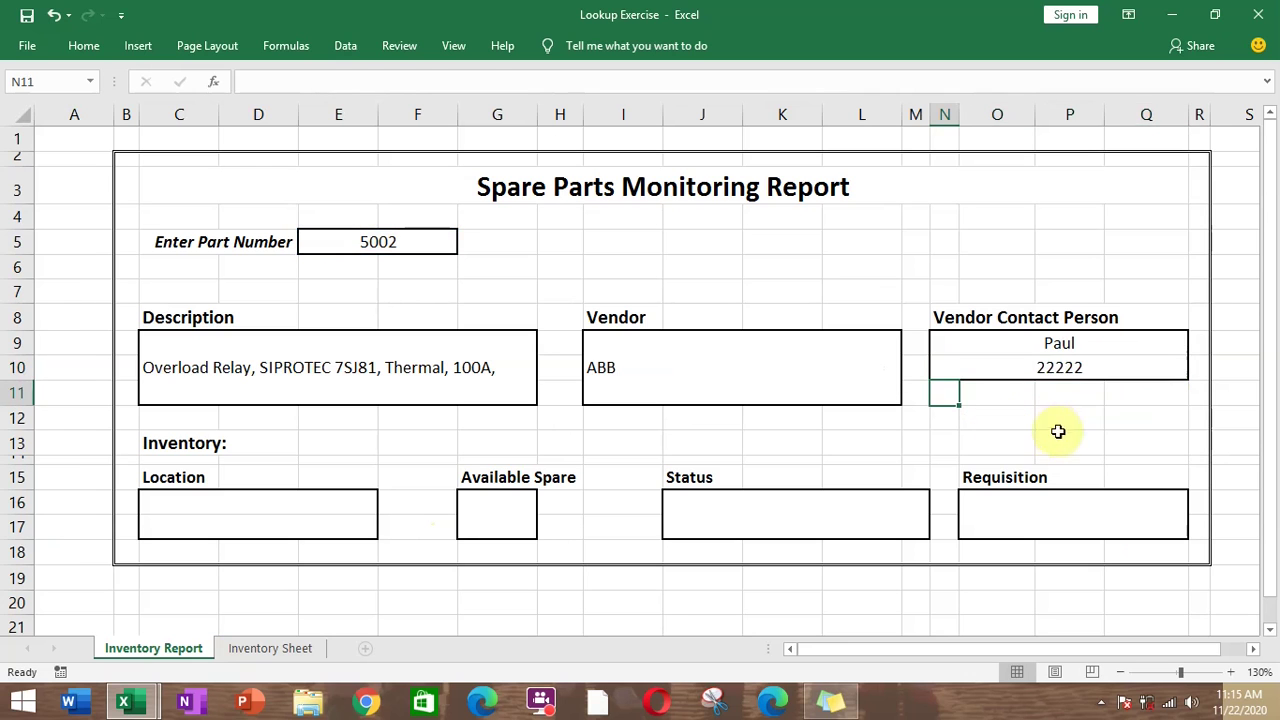
- Start a VLOOKUP formula in the Location cell C16, using part number cell E5 and the Inventory Sheet range B3:L10, and return to the report
click(1057, 370)
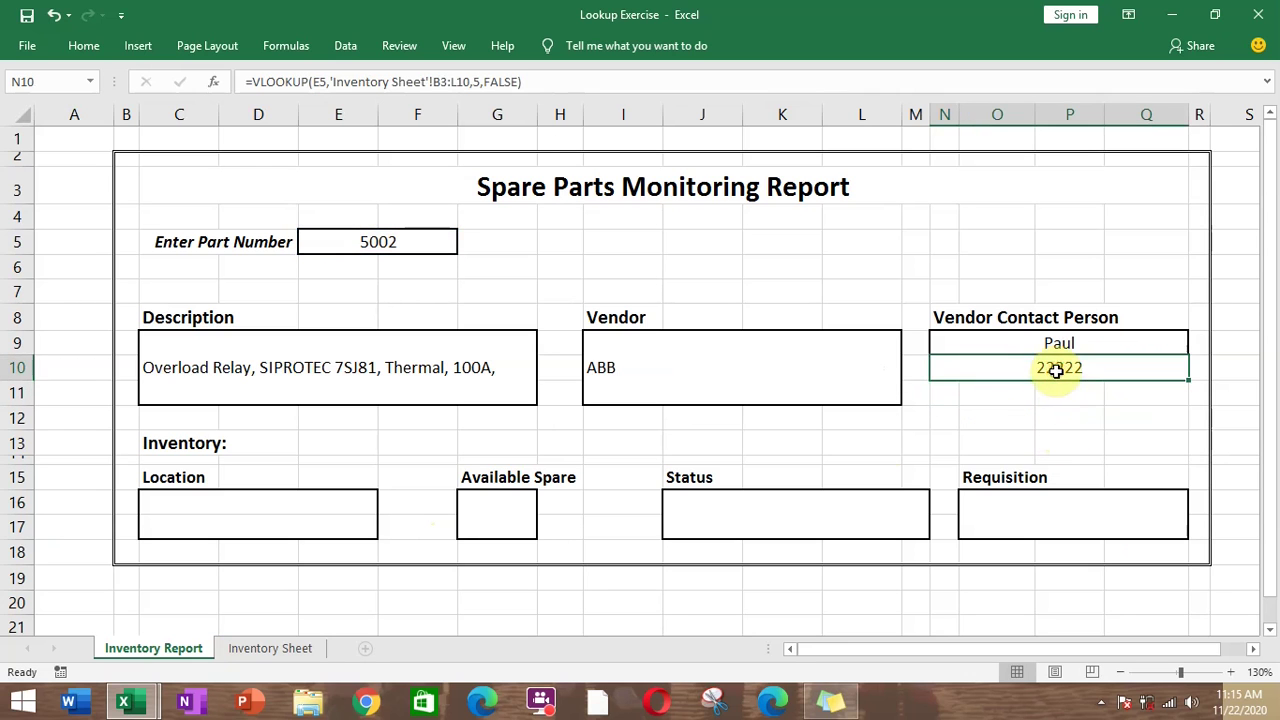
click(206, 508)
text(=vlookup)
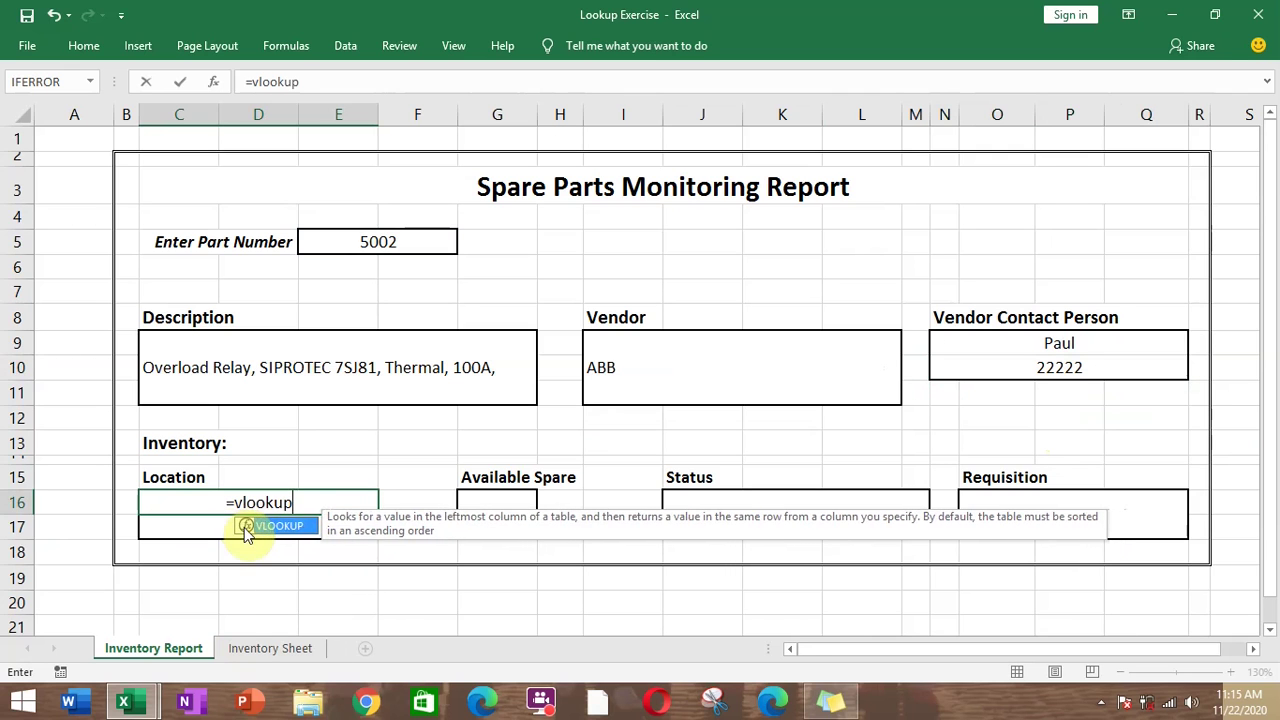
text(()
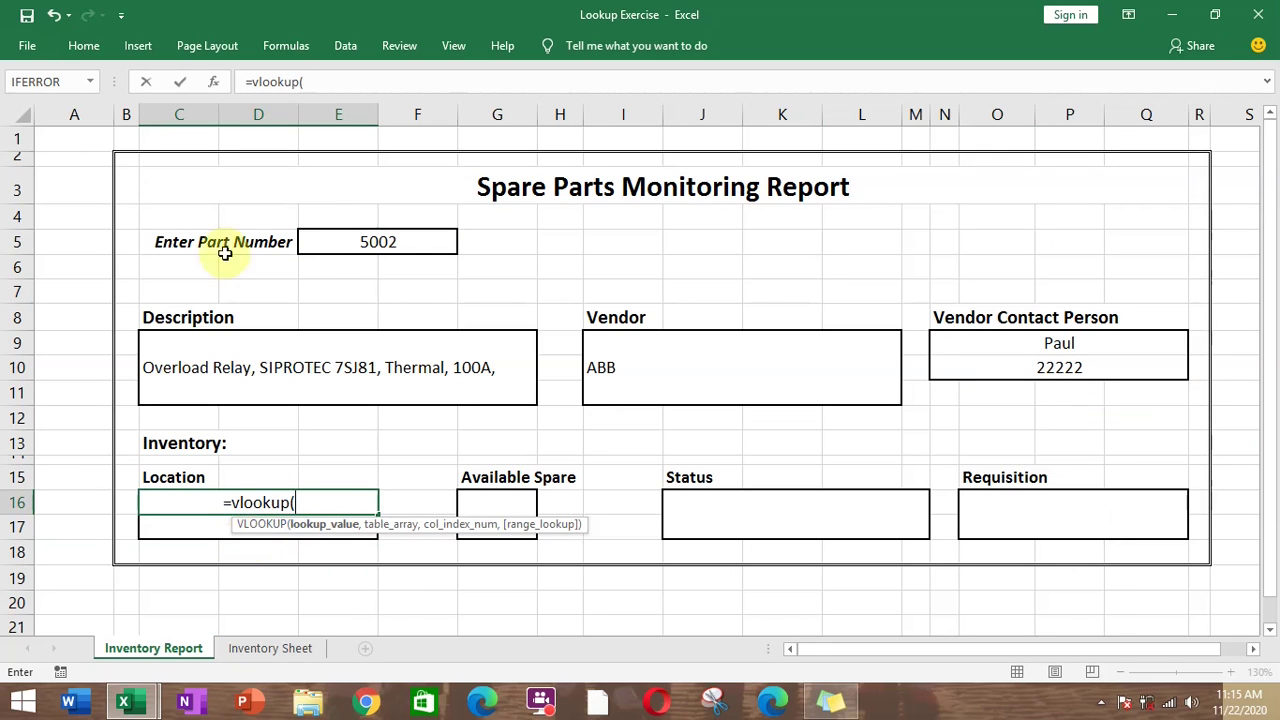
click(374, 241)
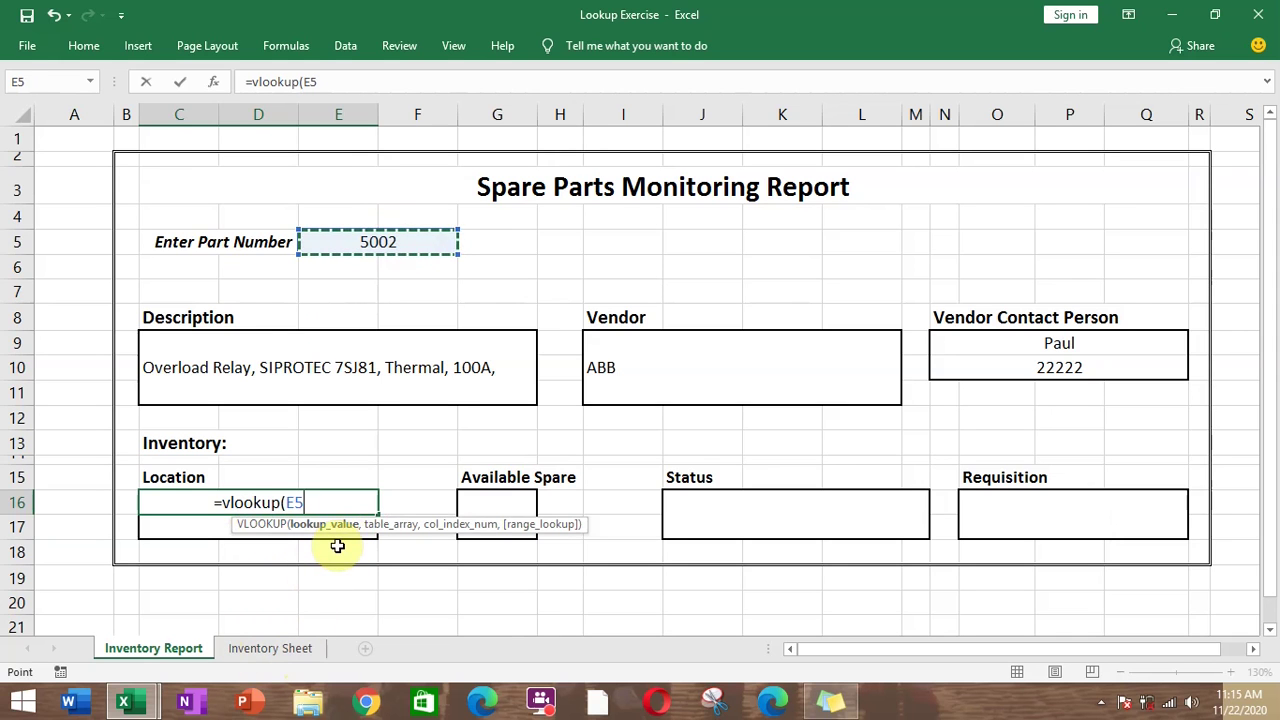
text(,)
click(240, 648)
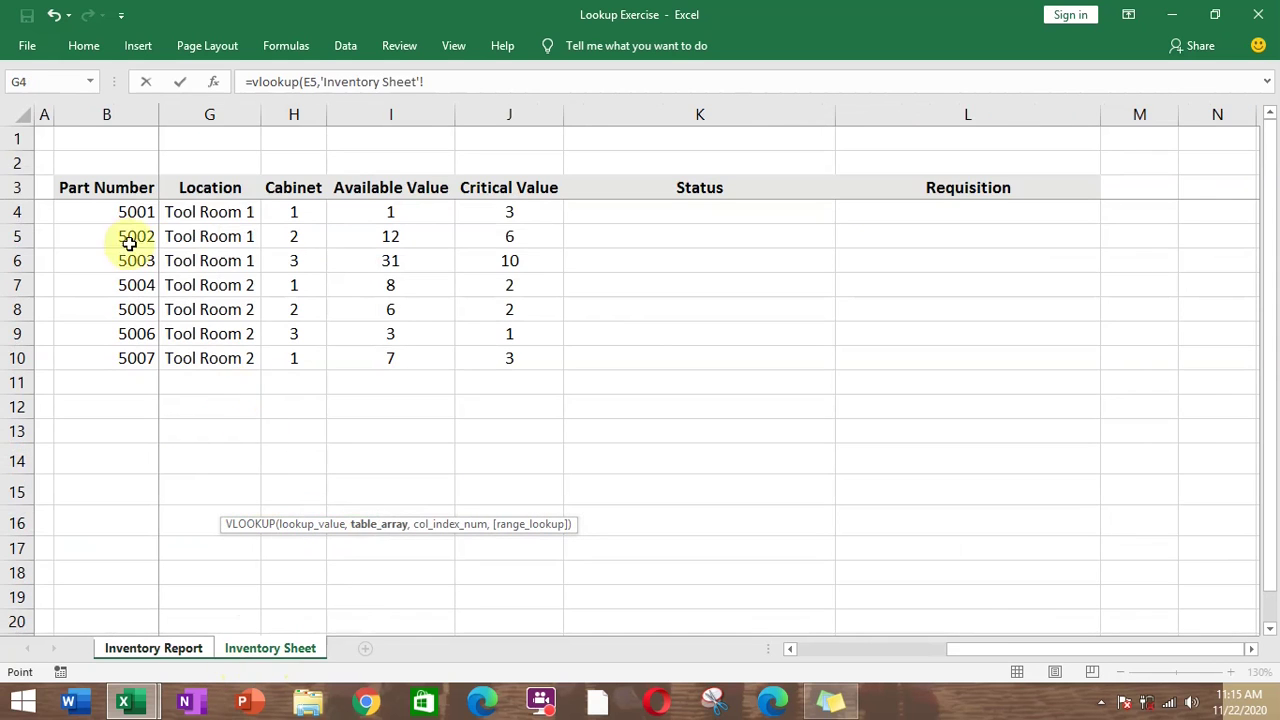
drag(986, 646, 750, 651)
click(105, 179)
drag(105, 179, 920, 352)
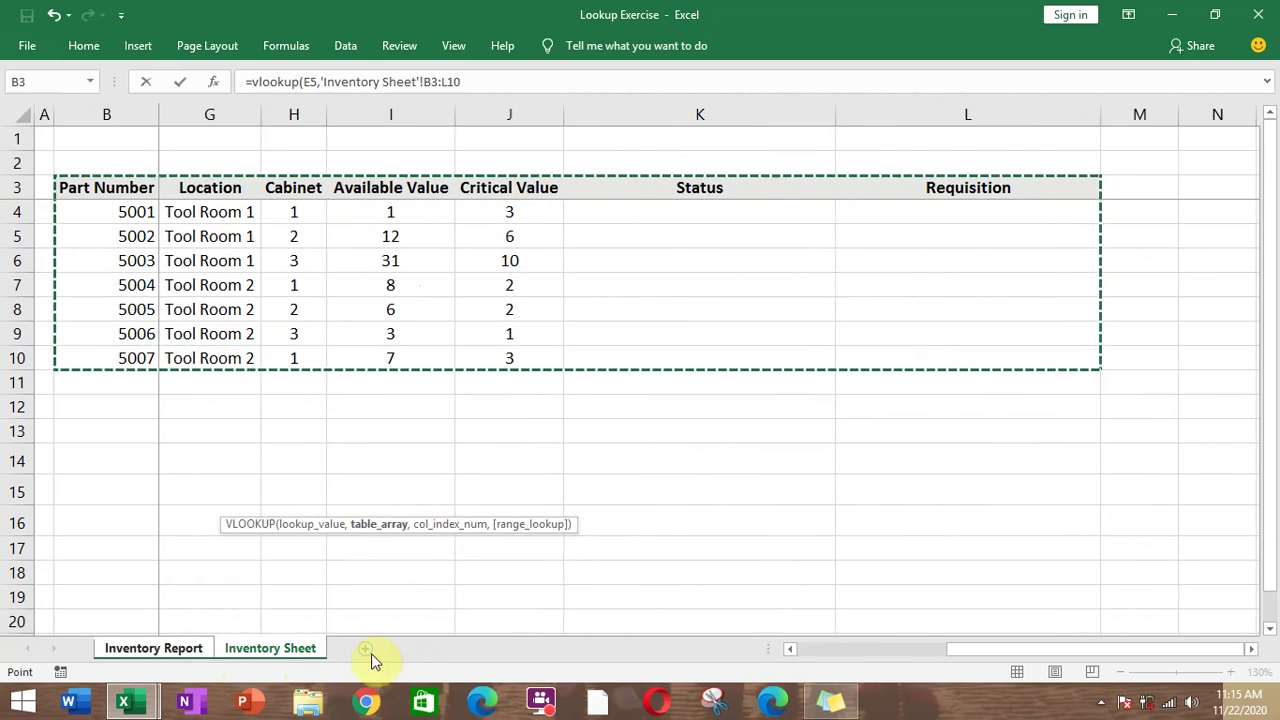
text(,)
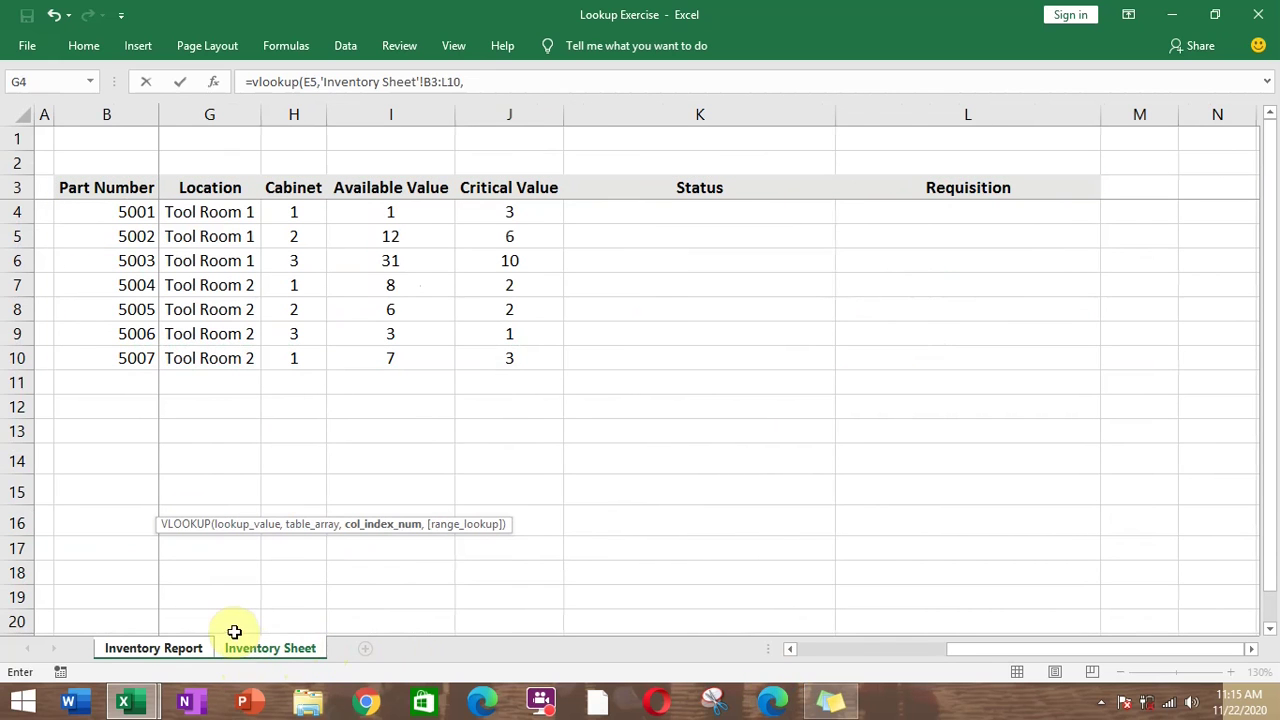
click(200, 647)
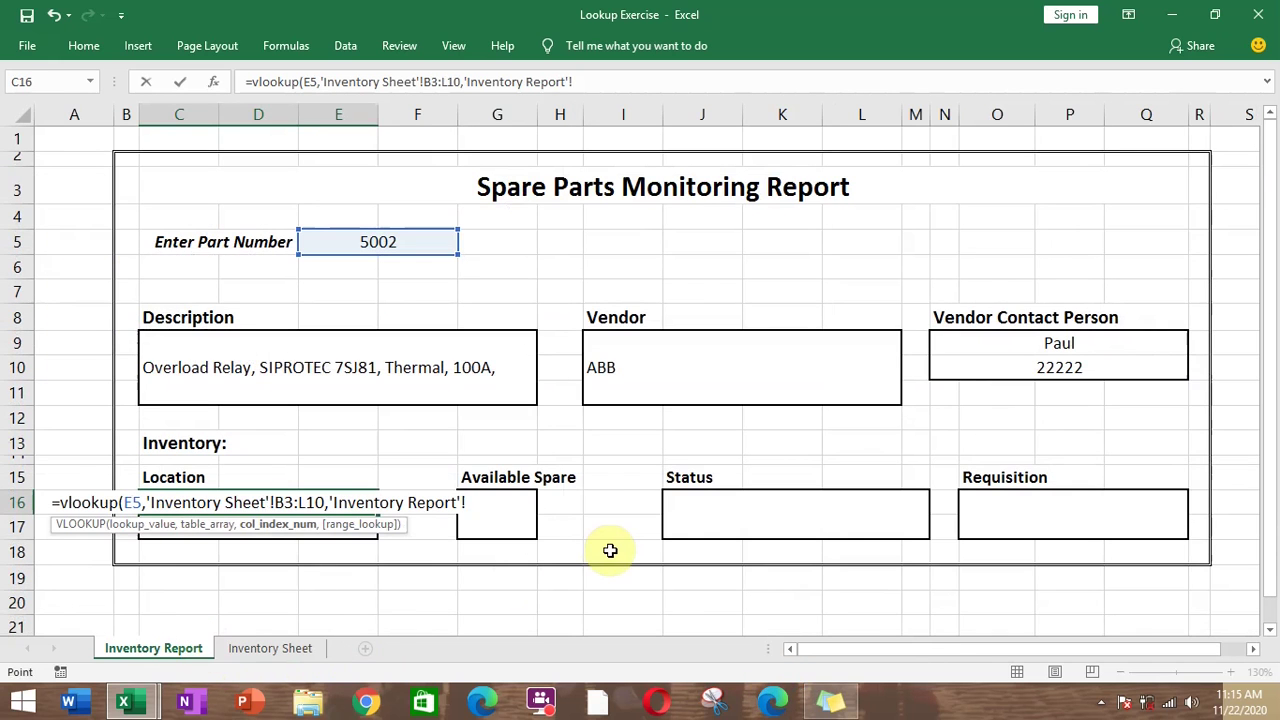
- Remove the stray Inventory Report reference from the Location formula in C16 and complete it with column index 6 and FALSE
key(BackSpace)
key(BackSpace)
key(BackSpace)
key(BackSpace)
key(BackSpace)
key(BackSpace)
key(BackSpace)
key(BackSpace)
key(BackSpace)
key(BackSpace)
key(BackSpace)
key(BackSpace)
key(BackSpace)
key(BackSpace)
key(BackSpace)
key(BackSpace)
key(BackSpace)
key(BackSpace)
key(BackSpace)
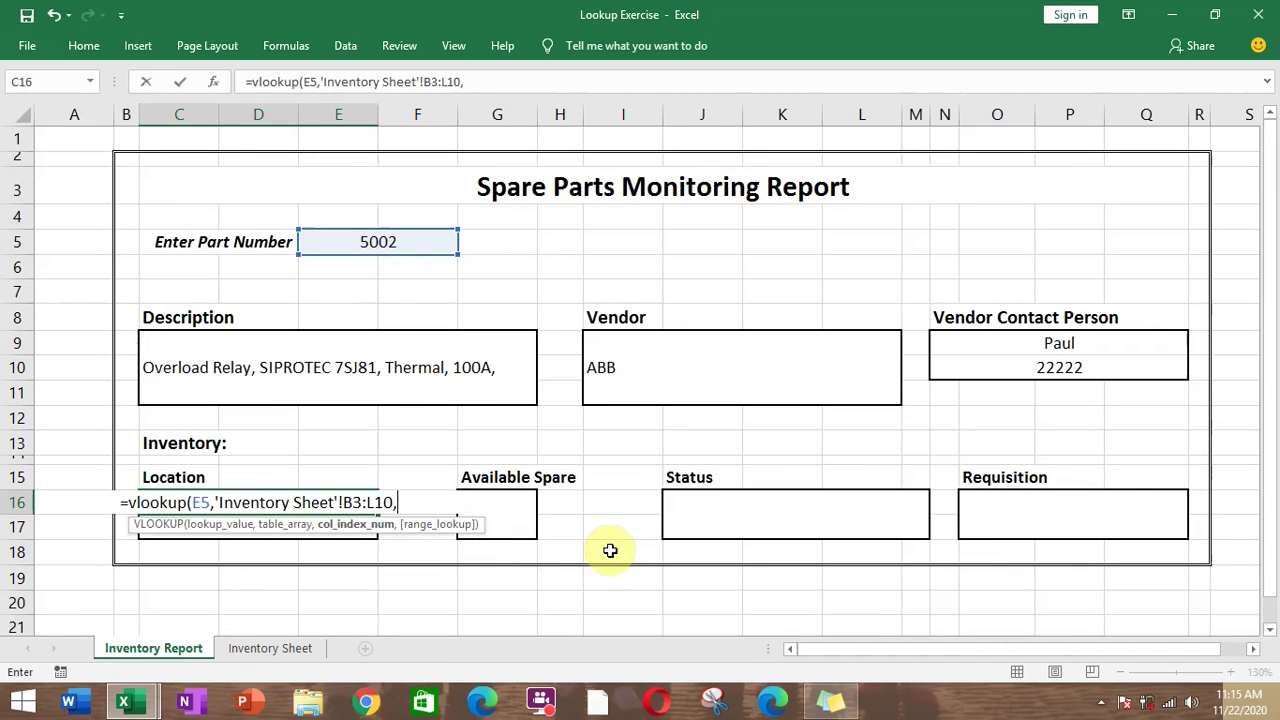
text(6)
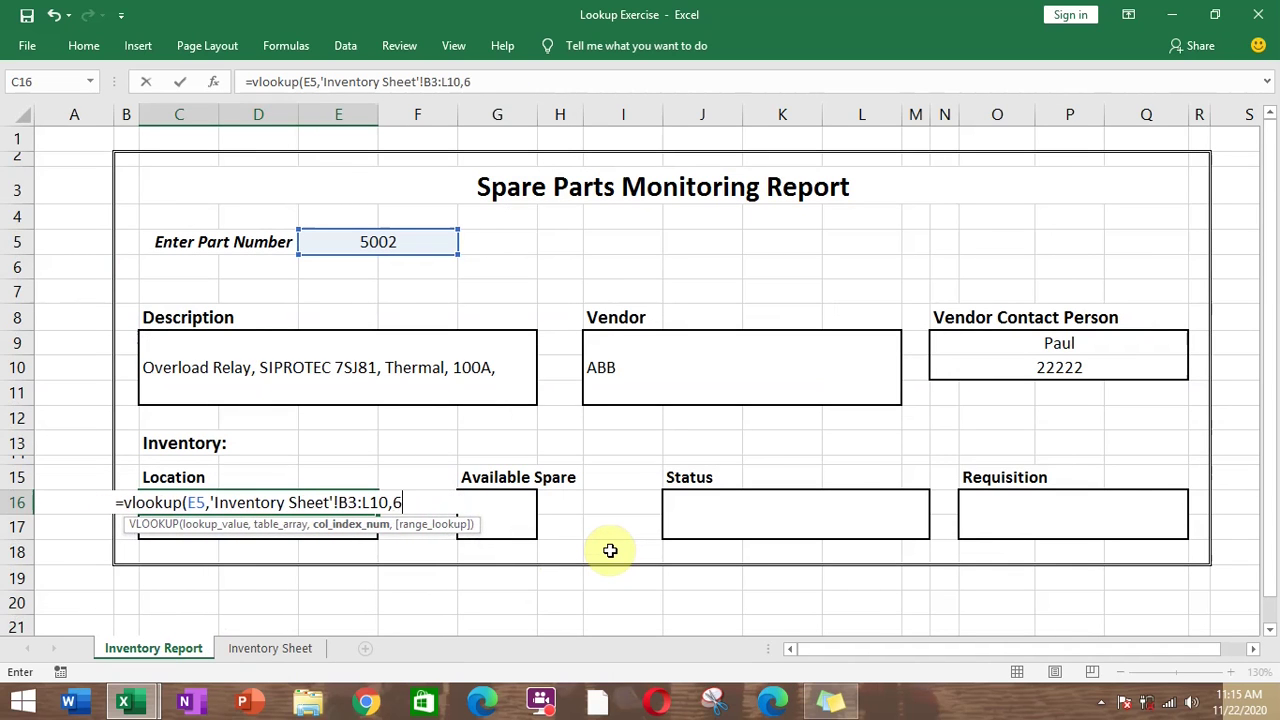
text(,false)
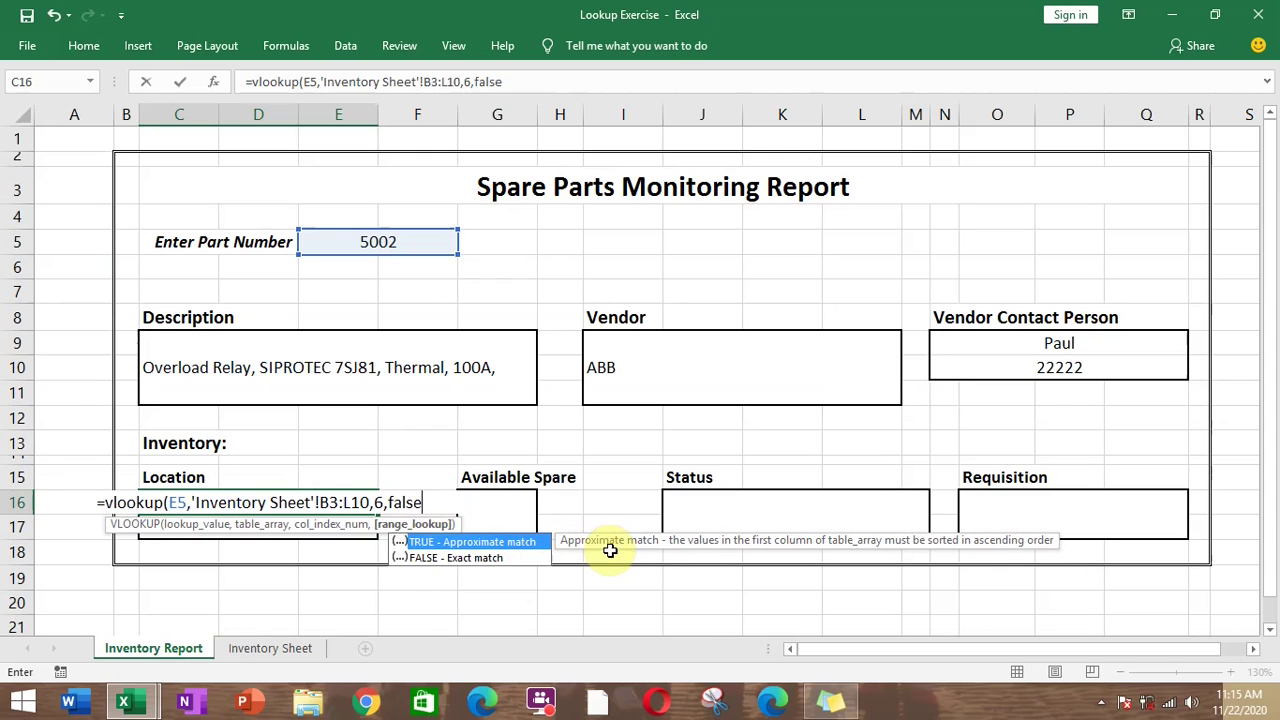
text())
key(Return)
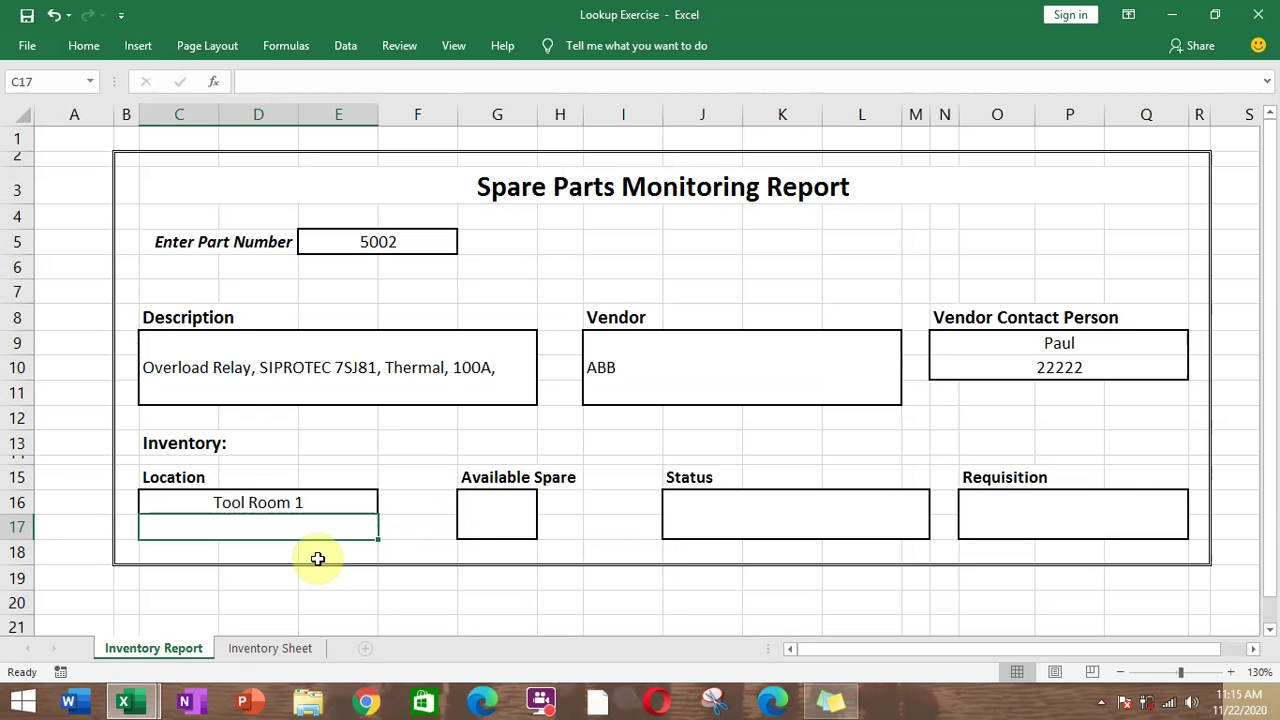
- Start a VLOOKUP formula in the Available Spare cell G16, using cell E5 and the Inventory Sheet range B3:L10, and return to the report
click(496, 511)
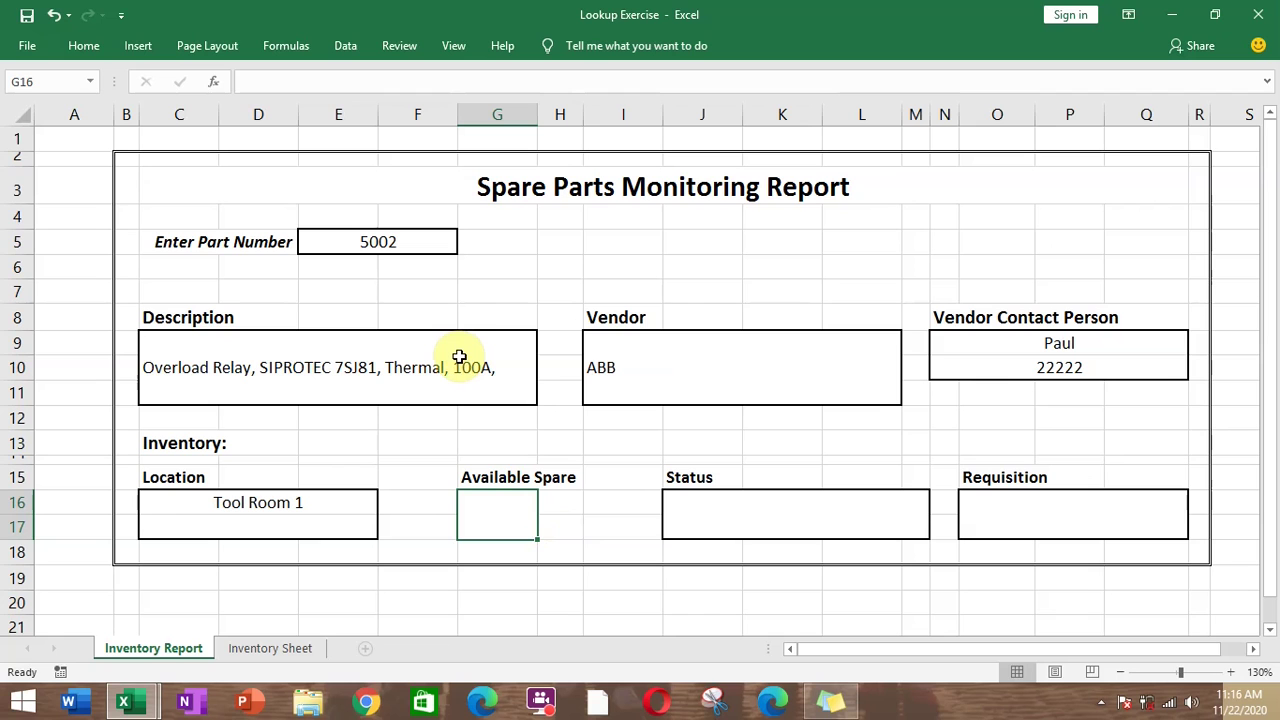
text(=vll)
key(BackSpace)
key(BackSpace)
text(llo)
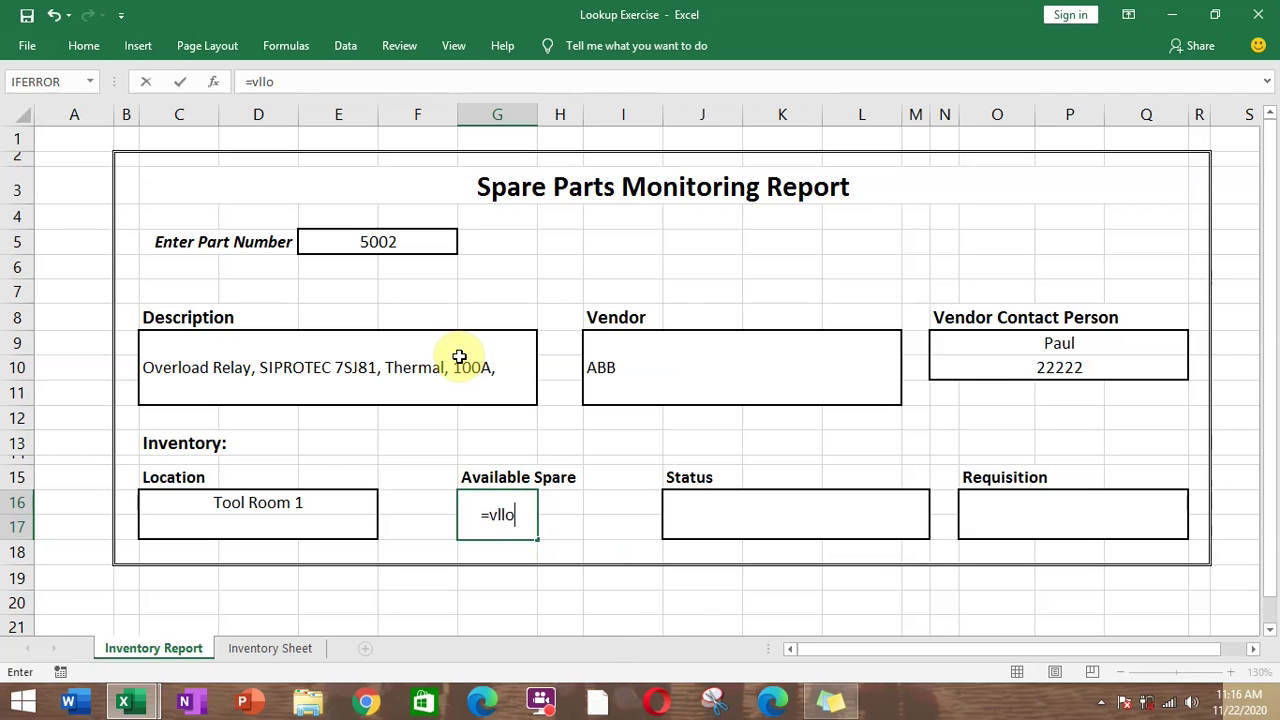
key(BackSpace)
key(BackSpace)
text(ool)
key(BackSpace)
text(kup()
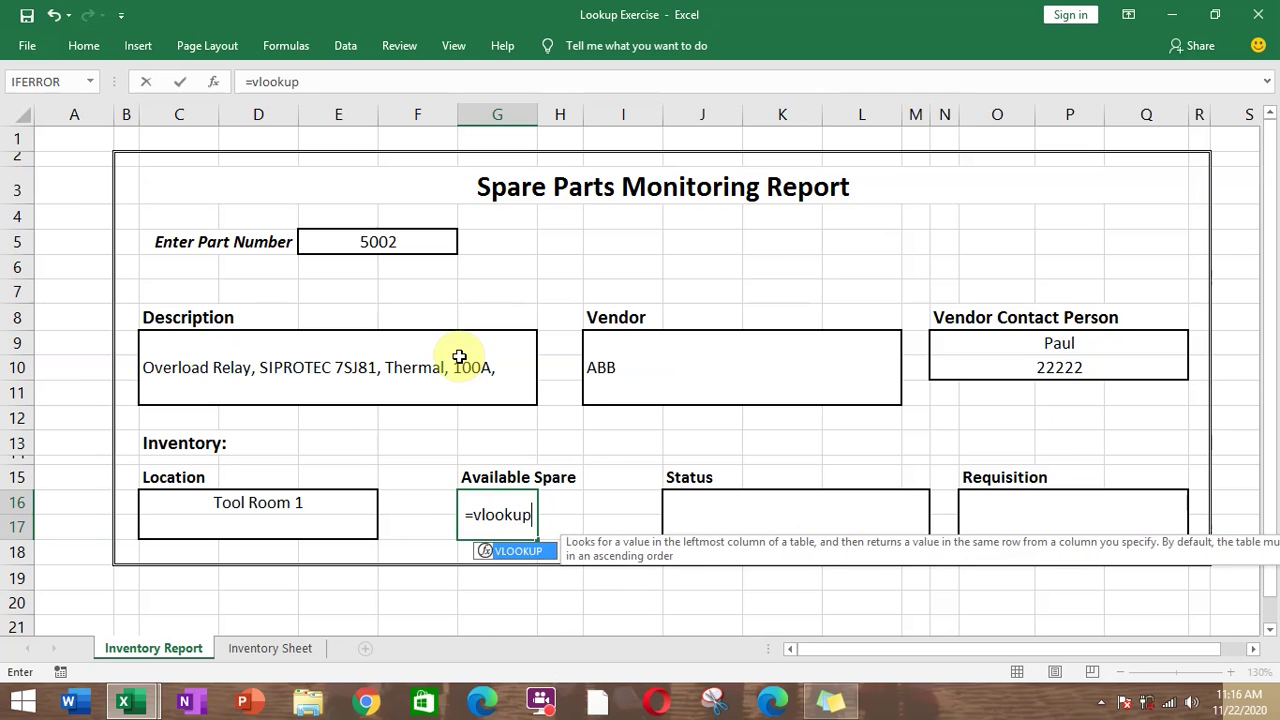
click(356, 237)
text(,)
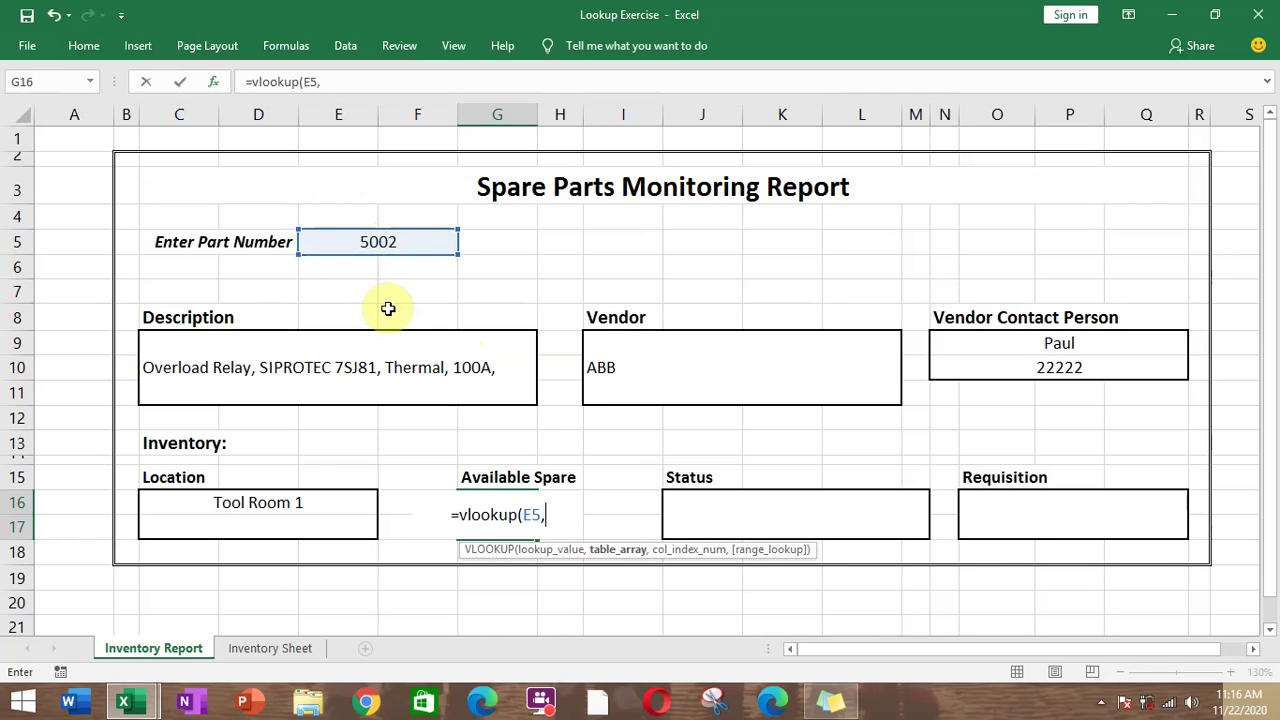
click(240, 654)
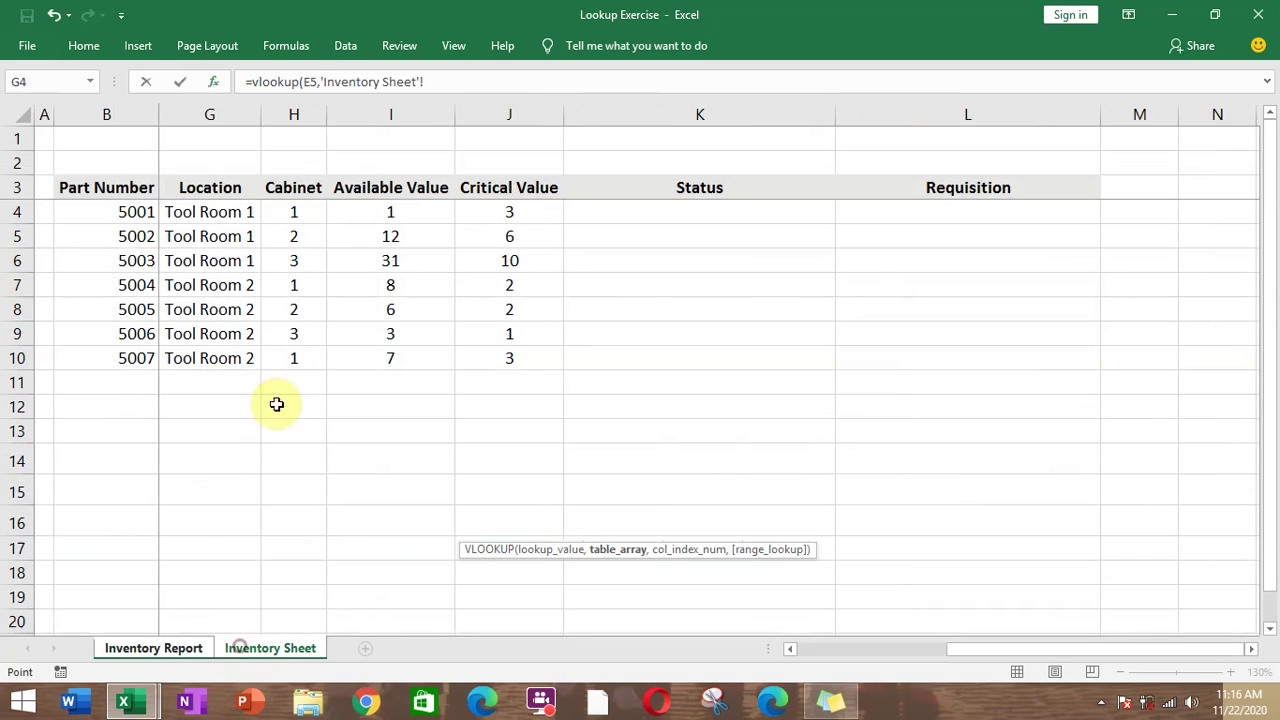
drag(1050, 655, 823, 654)
drag(124, 192, 926, 360)
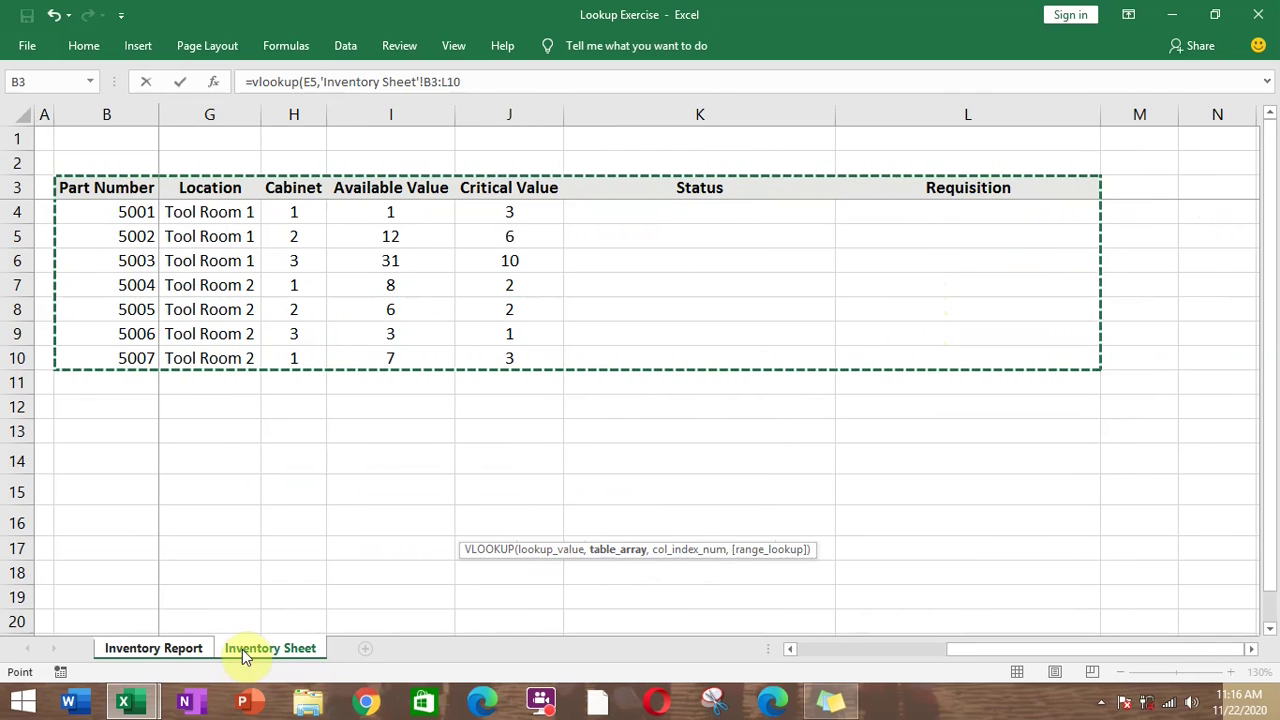
text(,)
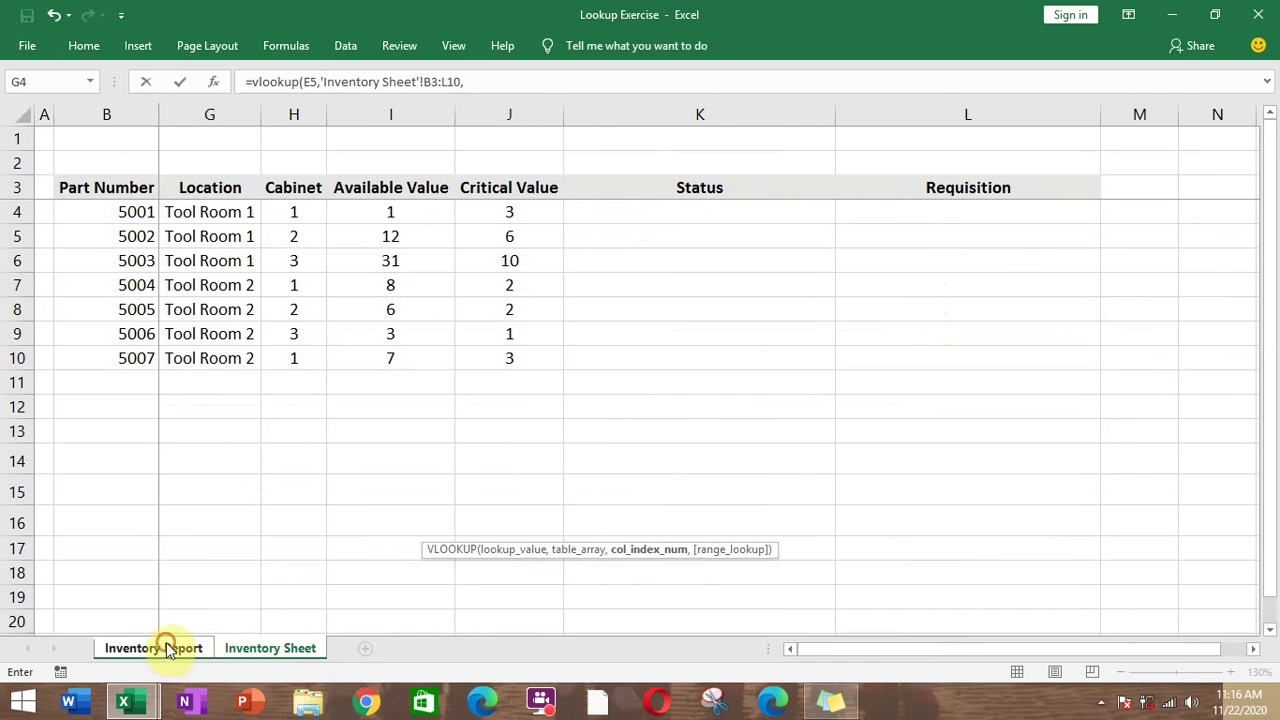
click(164, 647)
- Remove the stray Inventory Report reference from the Available Spare formula and complete it with column index 7 and FALSE
key(BackSpace)
key(BackSpace)
key(BackSpace)
key(BackSpace)
key(BackSpace)
key(BackSpace)
key(BackSpace)
key(BackSpace)
key(BackSpace)
key(BackSpace)
key(BackSpace)
key(BackSpace)
key(BackSpace)
key(BackSpace)
key(BackSpace)
key(BackSpace)
key(BackSpace)
key(BackSpace)
key(BackSpace)
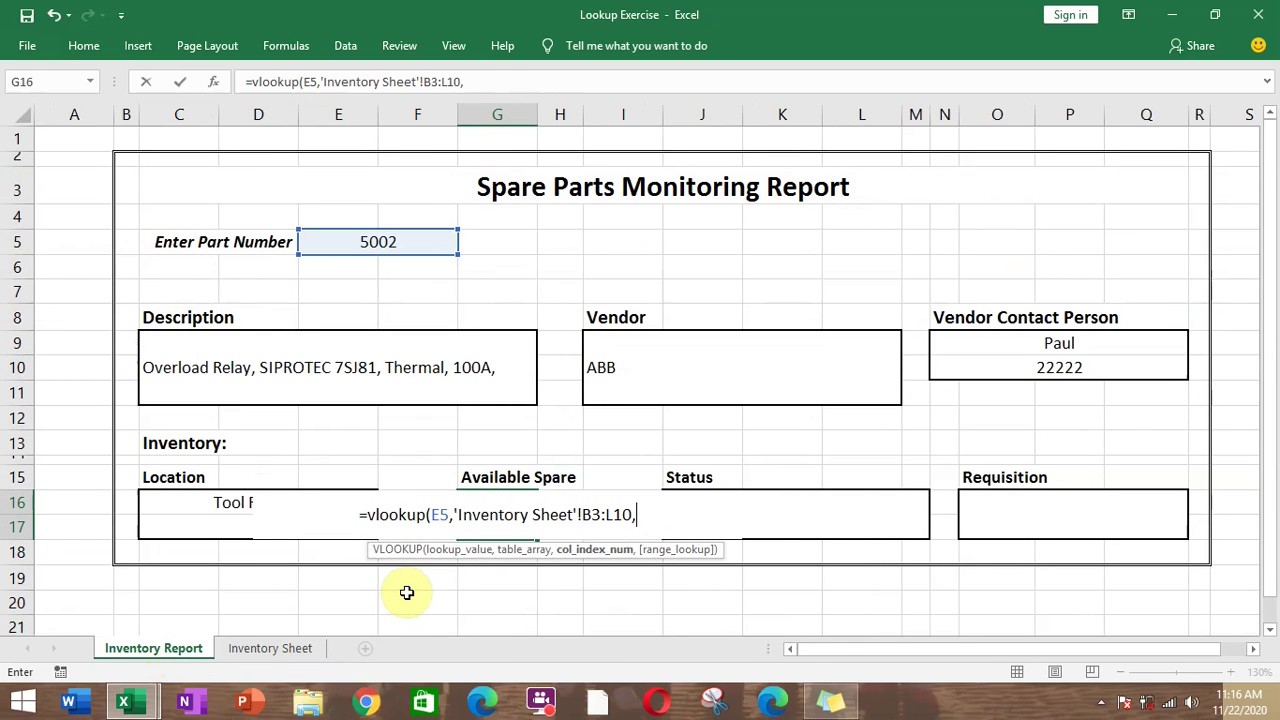
text(7)
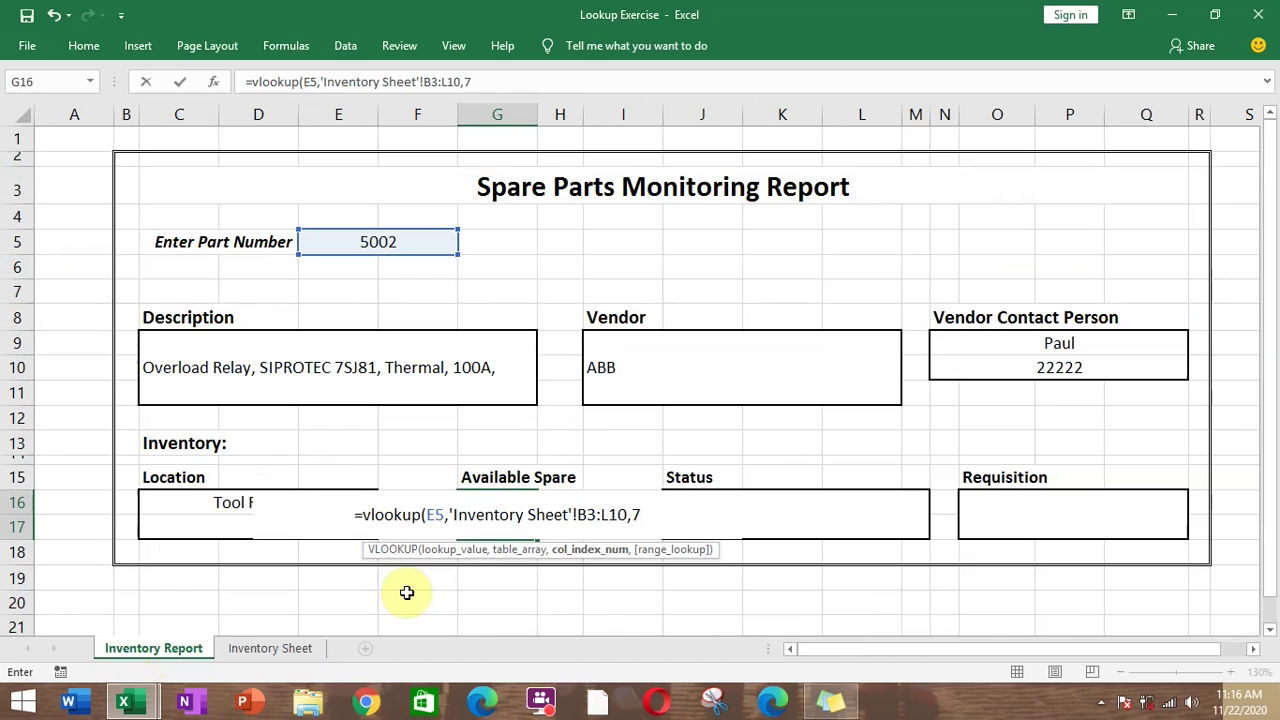
text(,false)
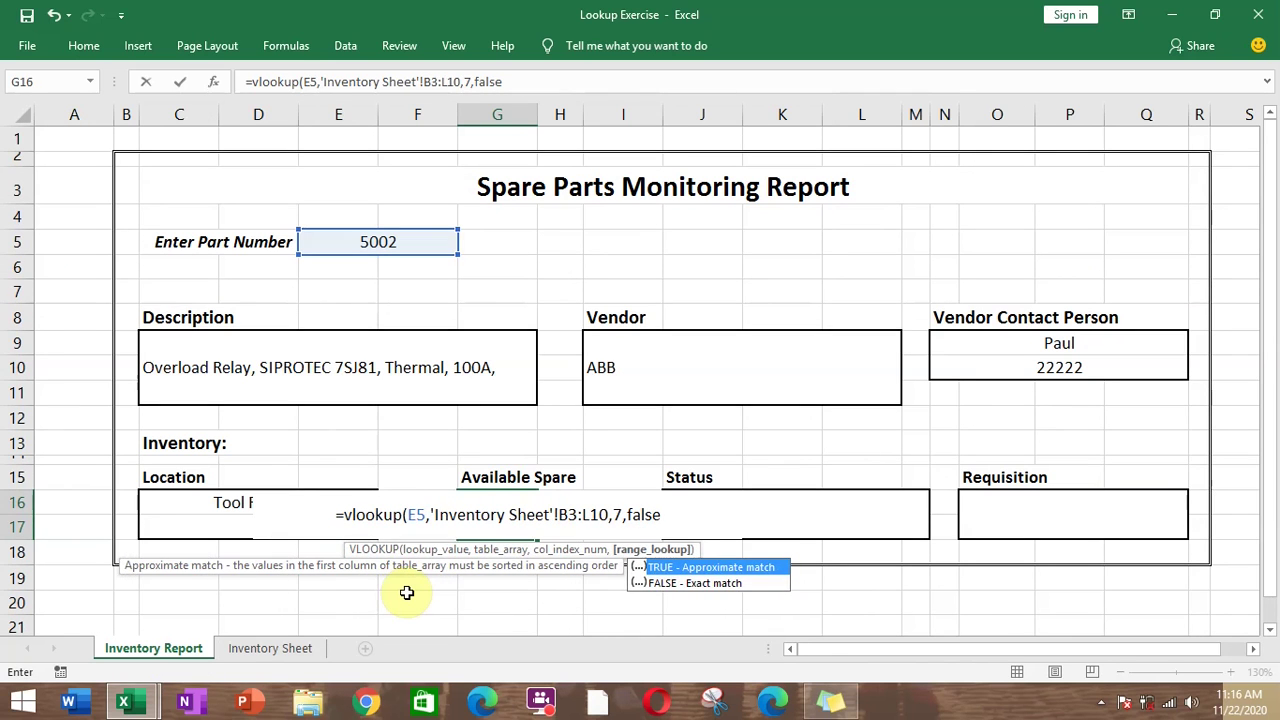
text())
key(Return)
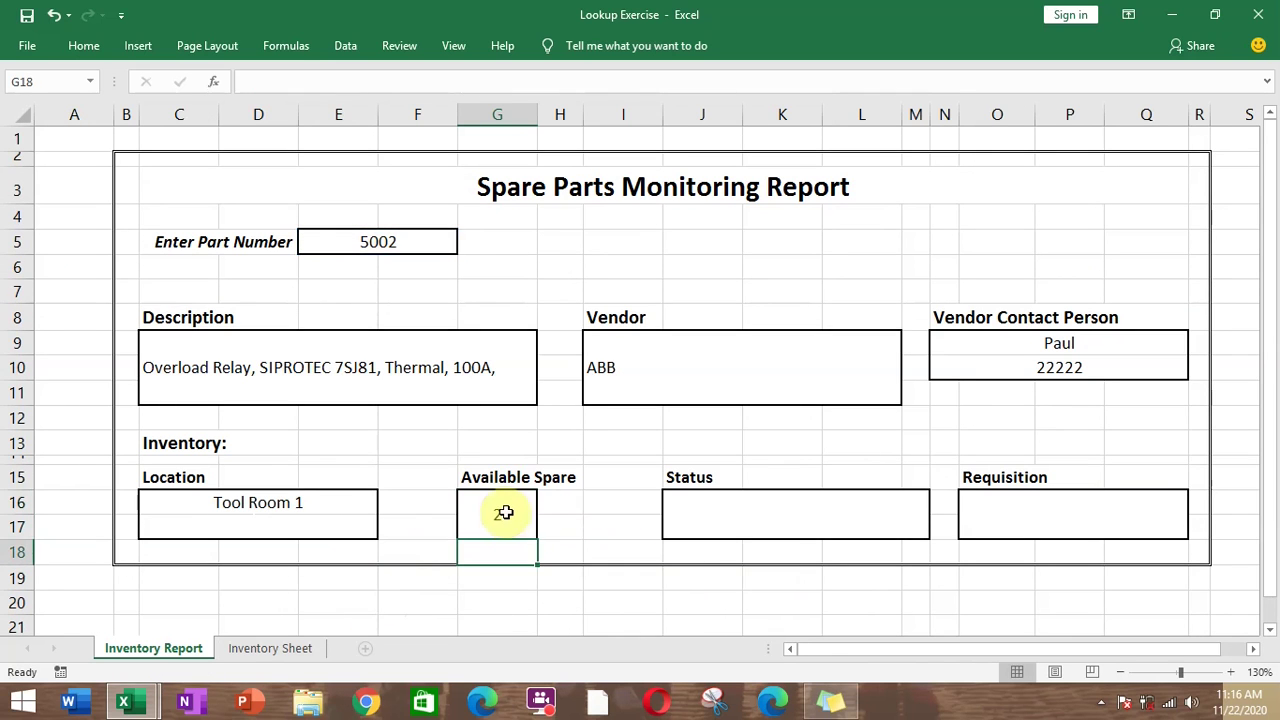
- Start a VLOOKUP formula in the Status cell J16, using cell E5 and the Inventory Sheet range B3:L10, and return to the report
click(743, 515)
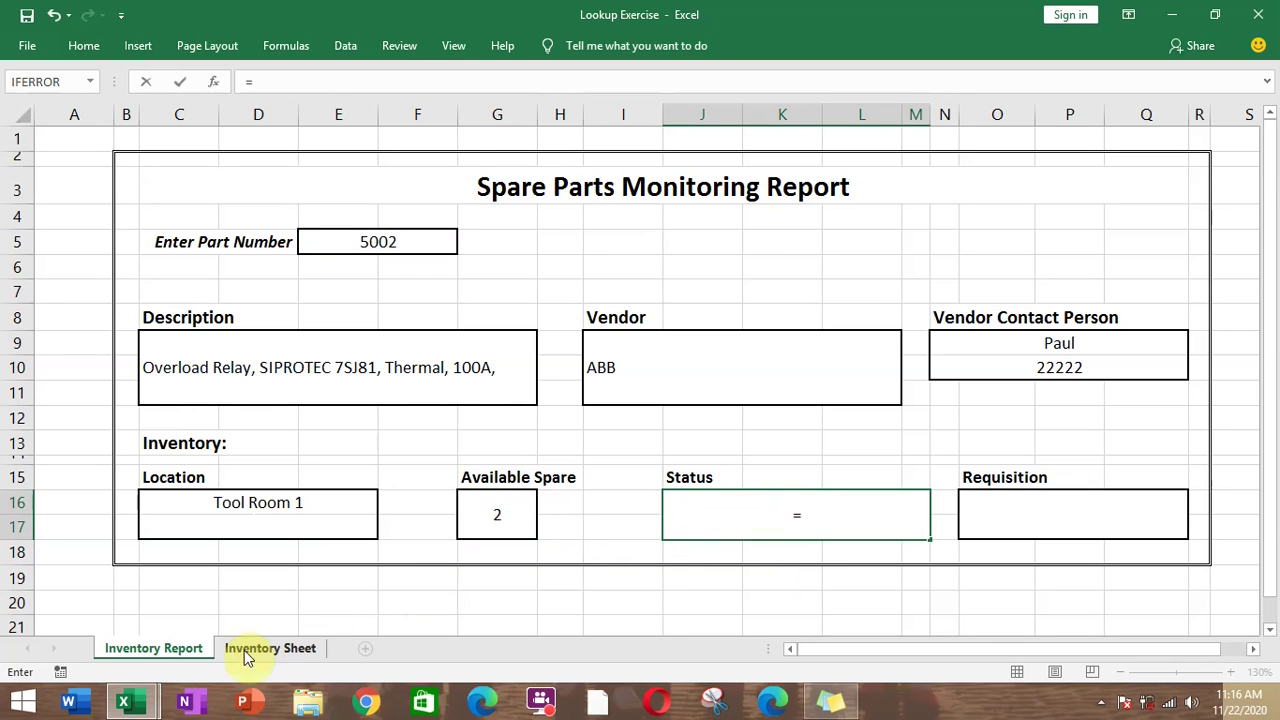
text(=vlook)
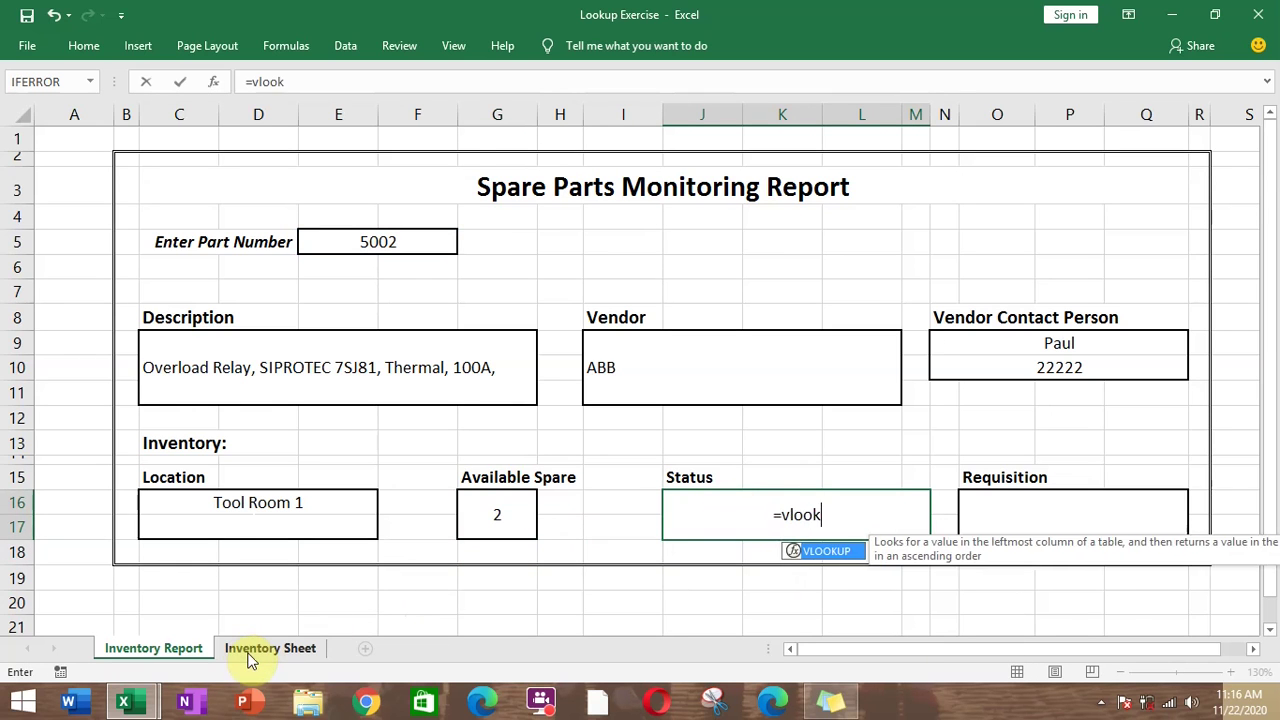
text(up()
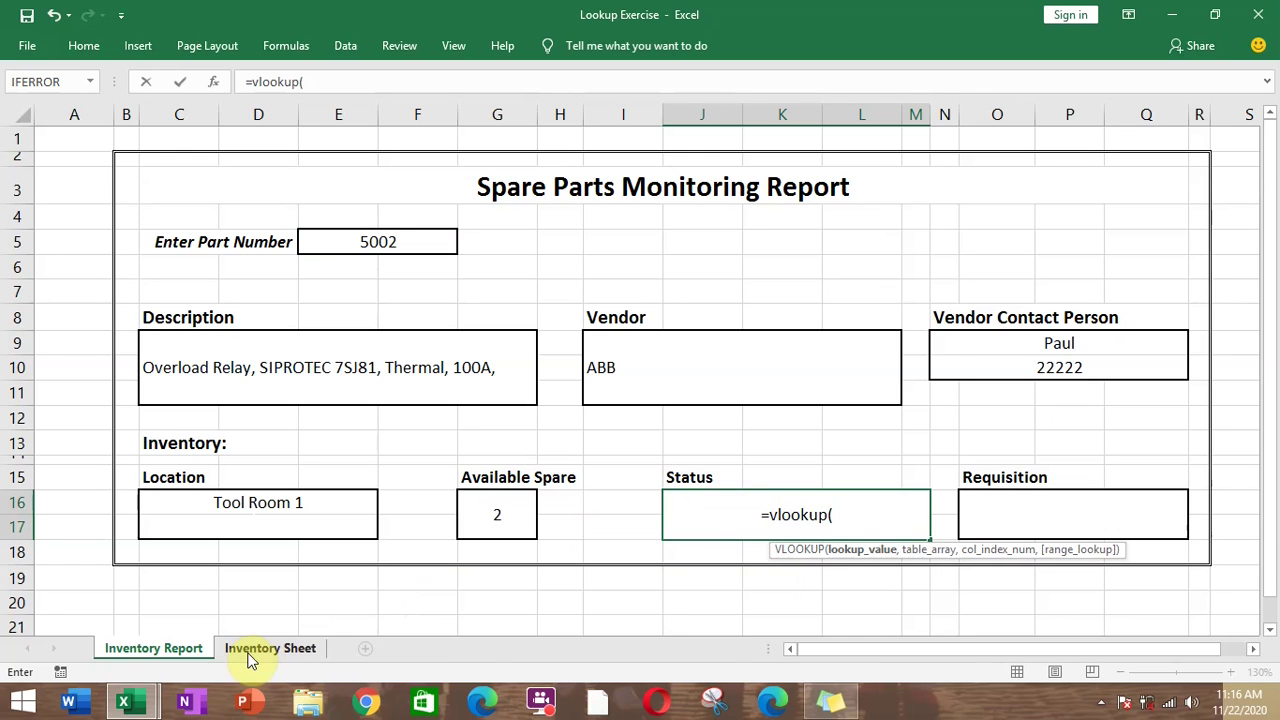
click(350, 242)
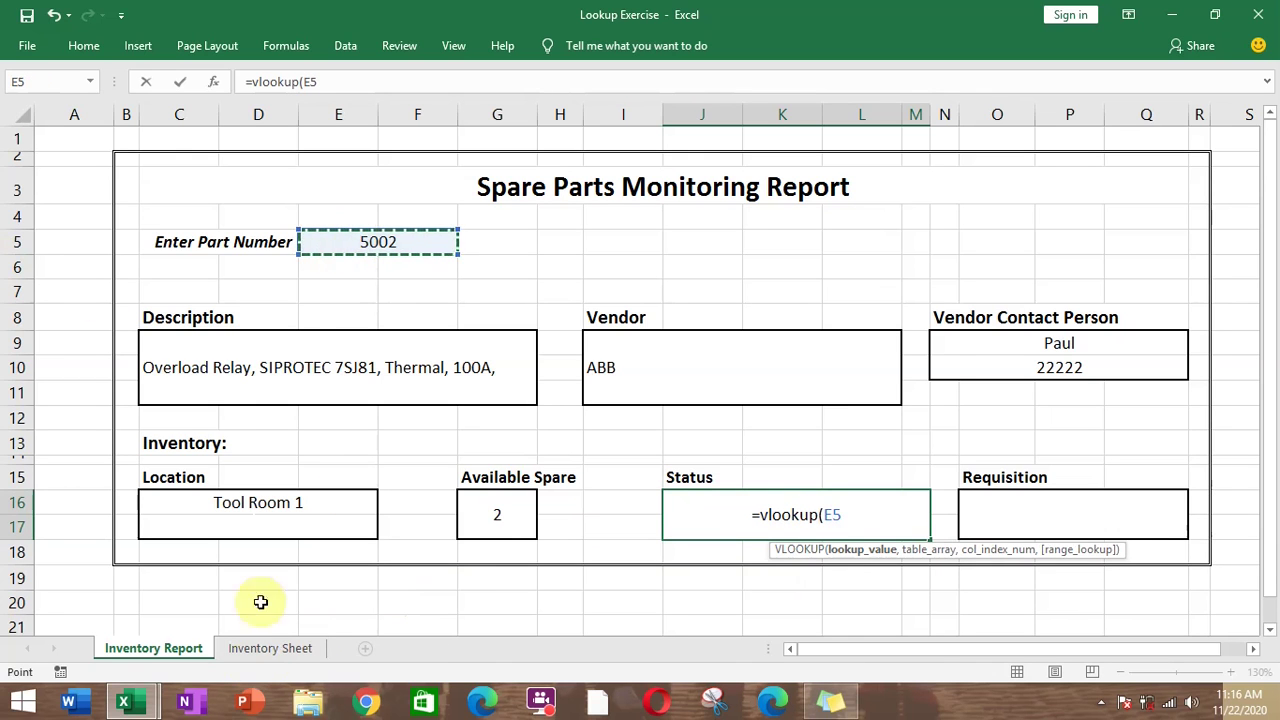
text(,)
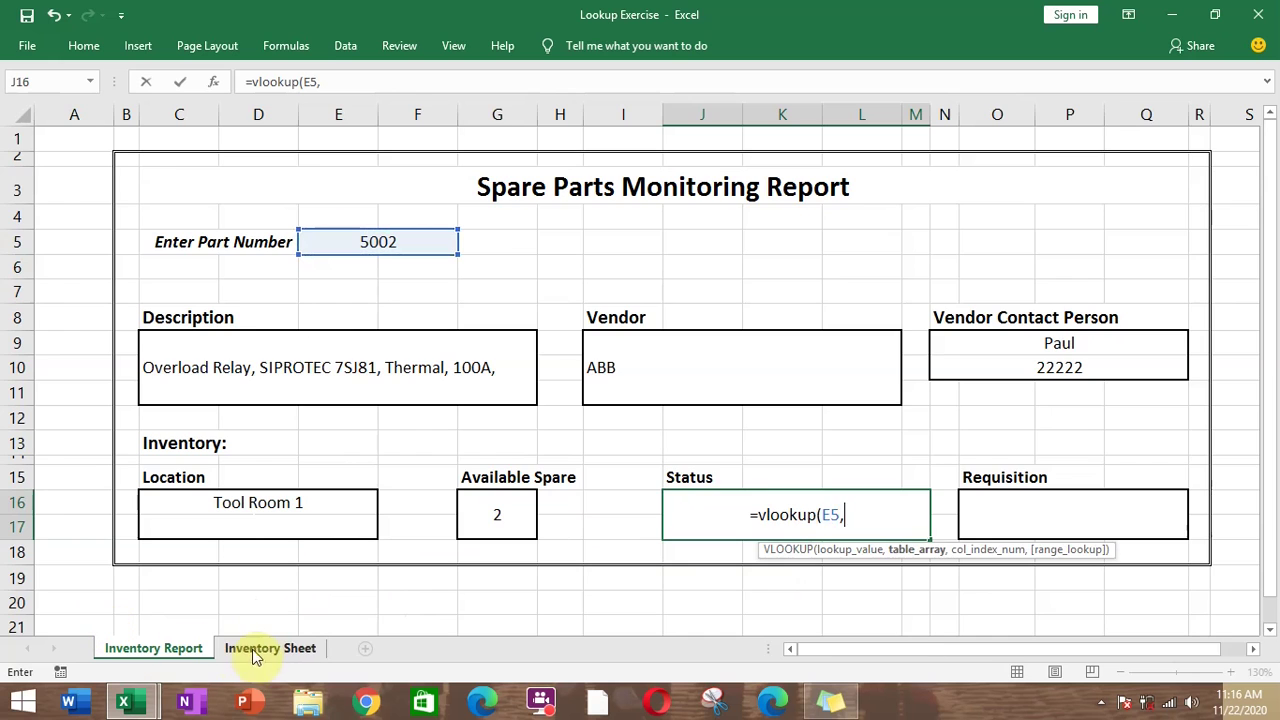
click(253, 650)
drag(948, 650, 729, 660)
drag(122, 192, 1042, 350)
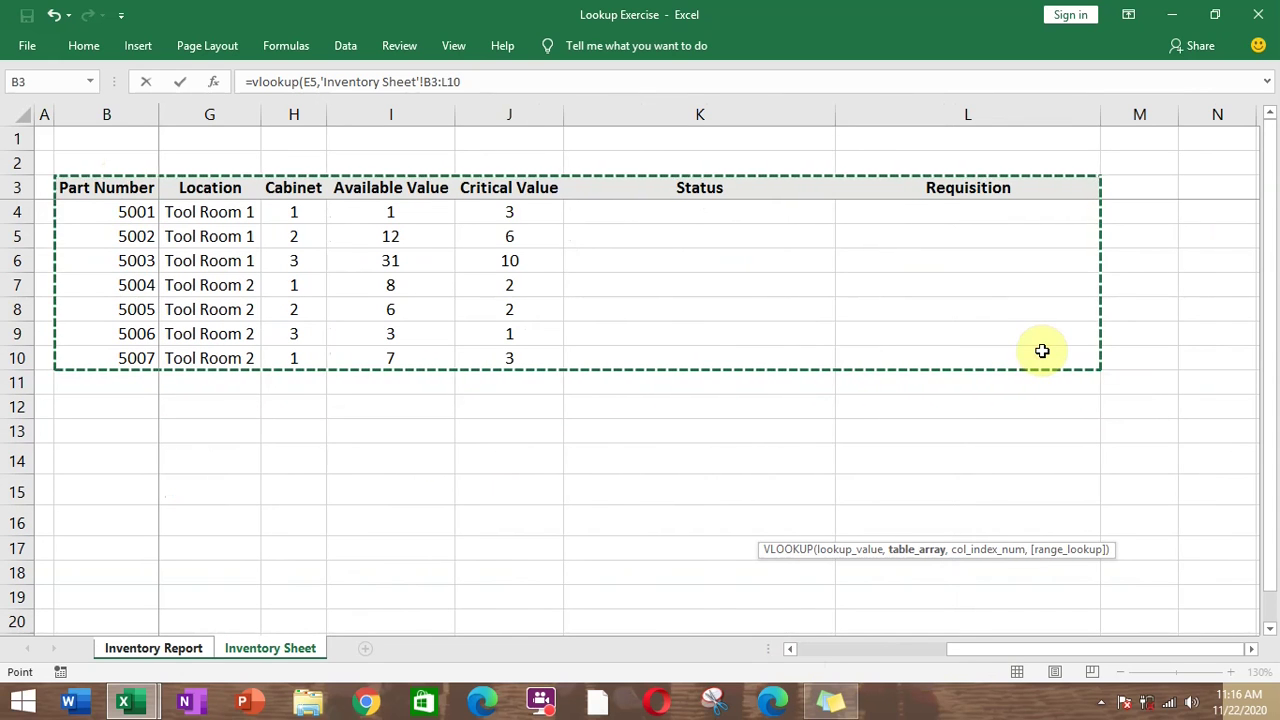
text(,)
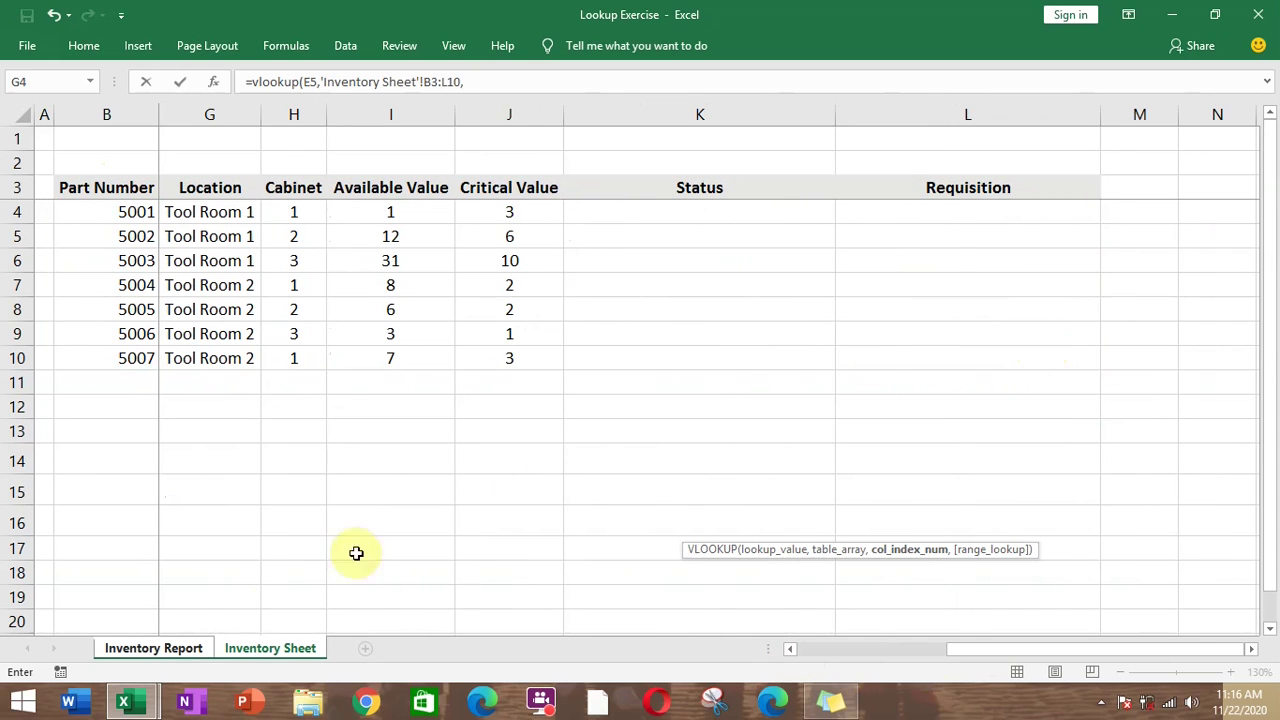
click(168, 650)
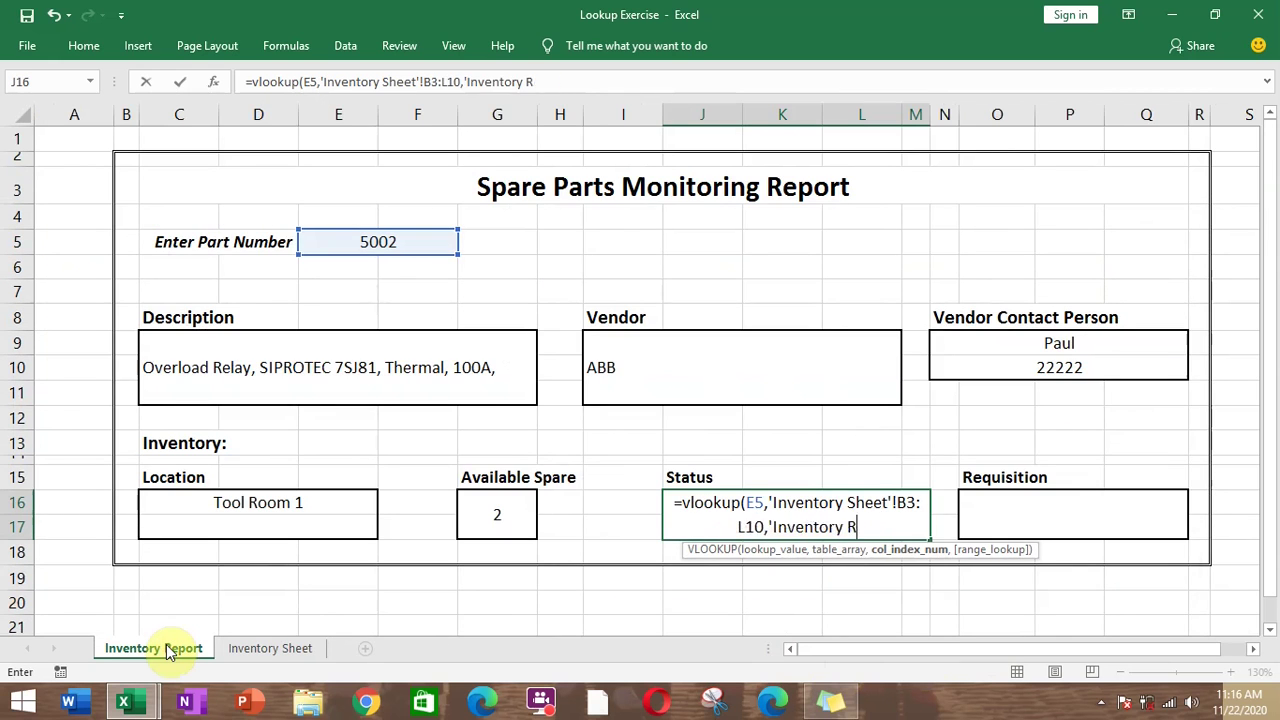
- Remove the stray Inventory Report reference from the Status formula and complete it with column index 9 and FALSE
key(BackSpace)
key(BackSpace)
key(BackSpace)
key(BackSpace)
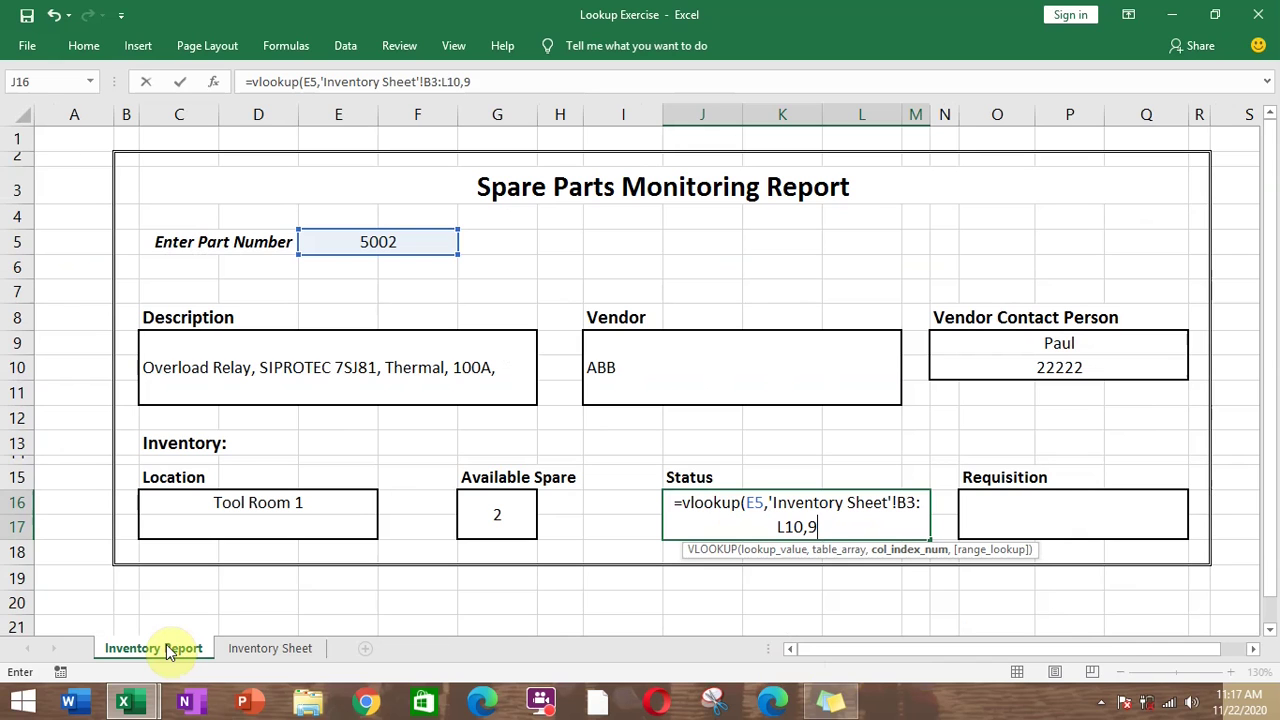
text(,fal)
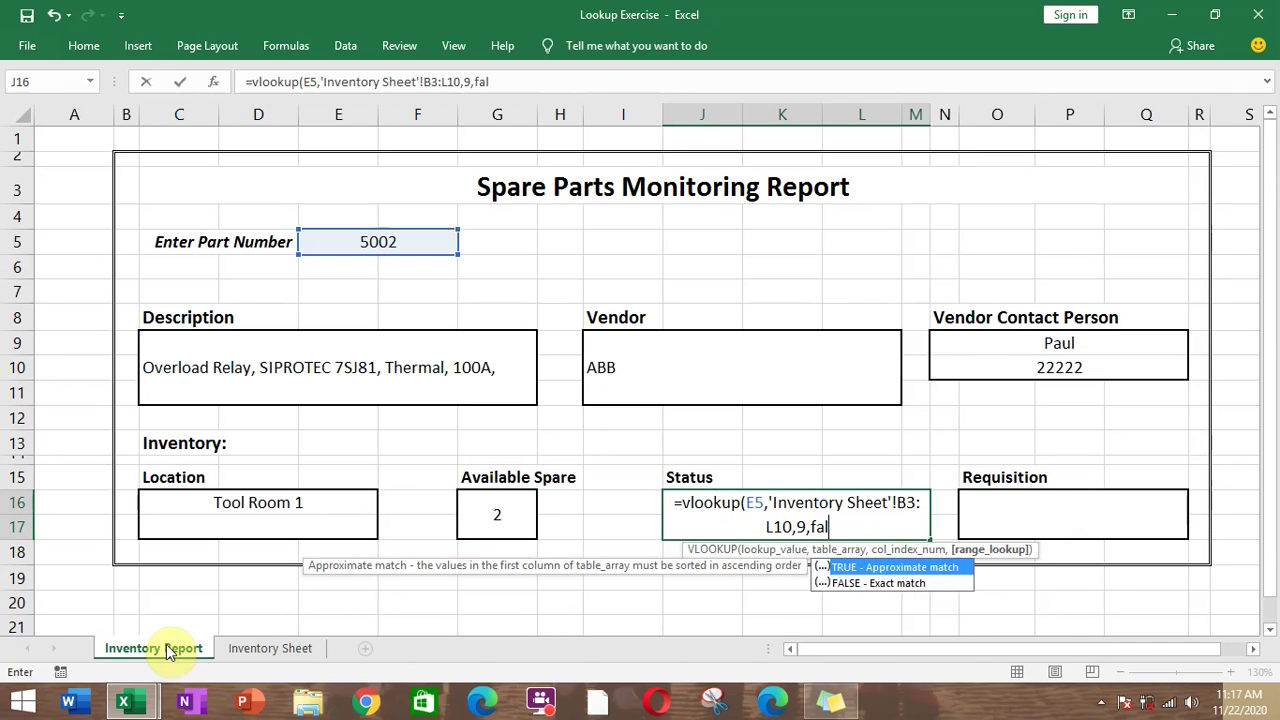
text(se))
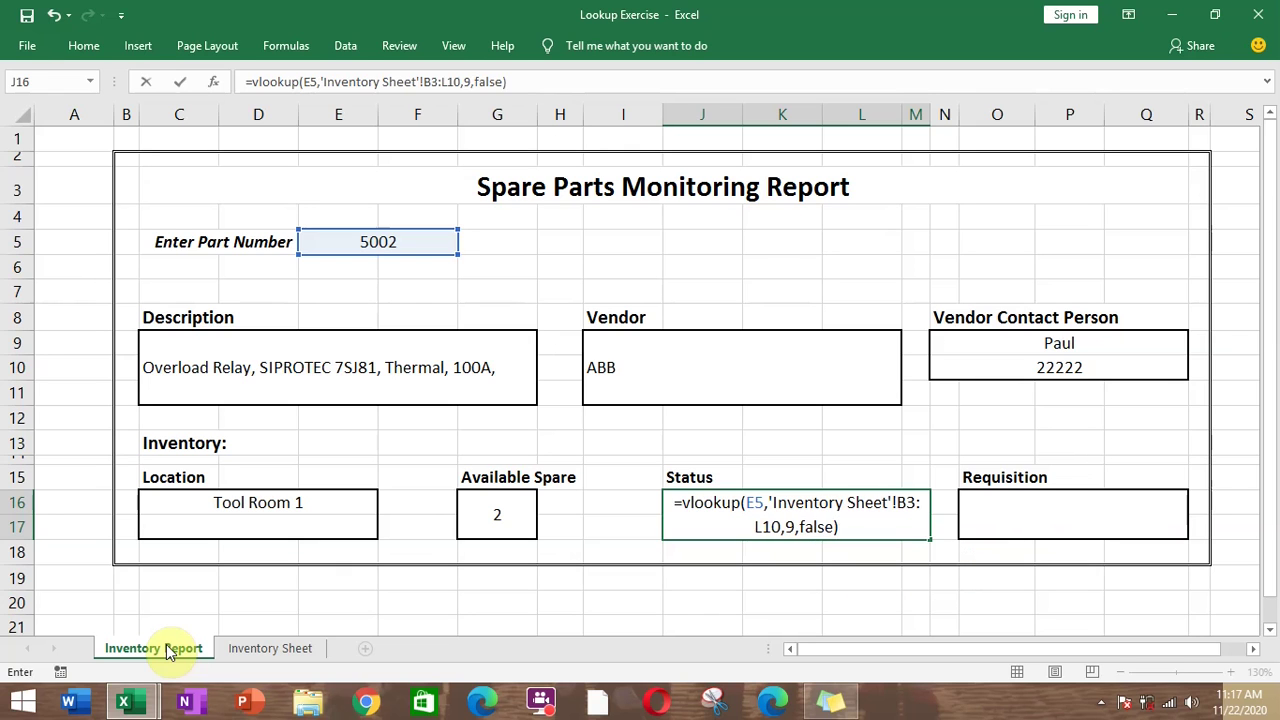
key(Return)
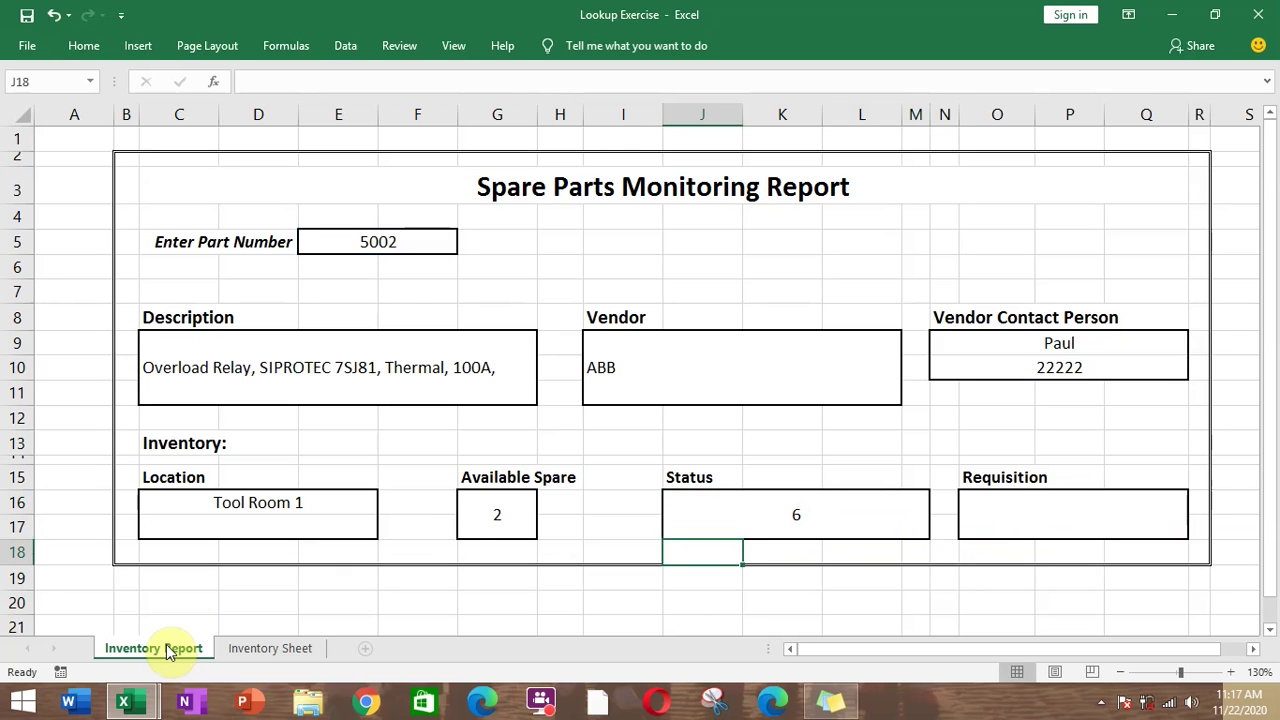
- Change the column index in the report's Status formula in J16 to 10
click(792, 517)
click(270, 648)
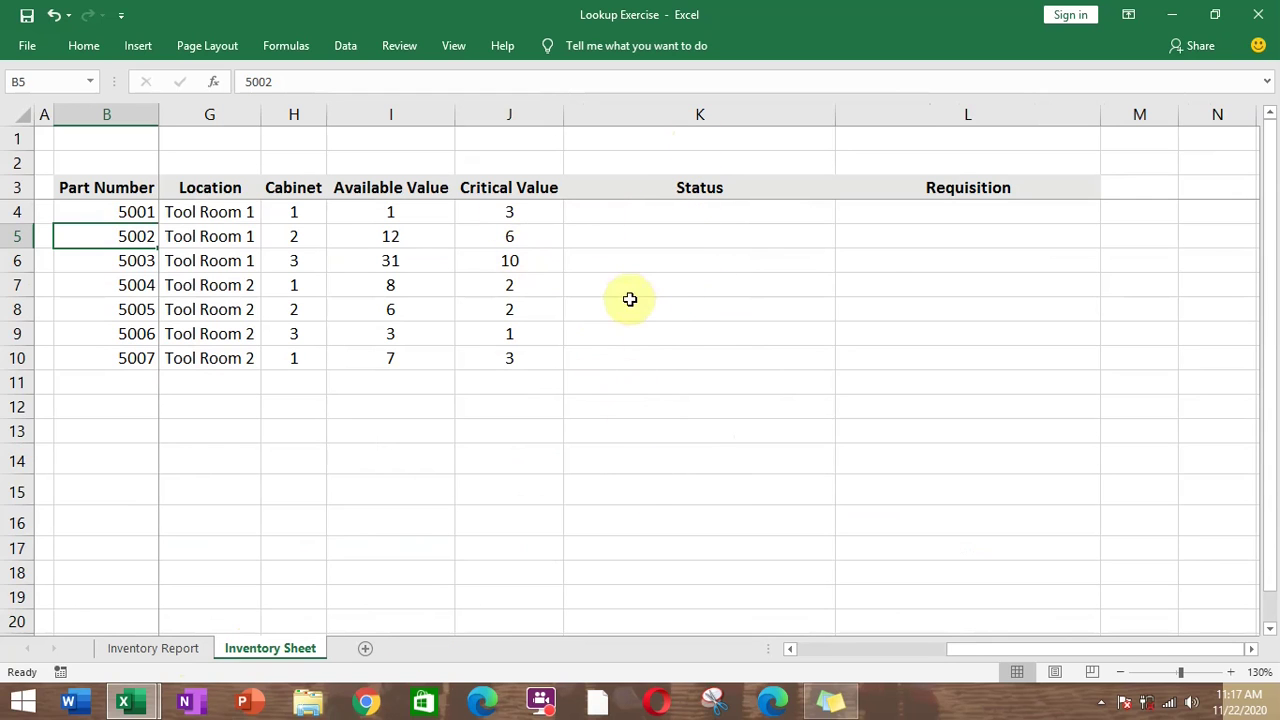
click(160, 648)
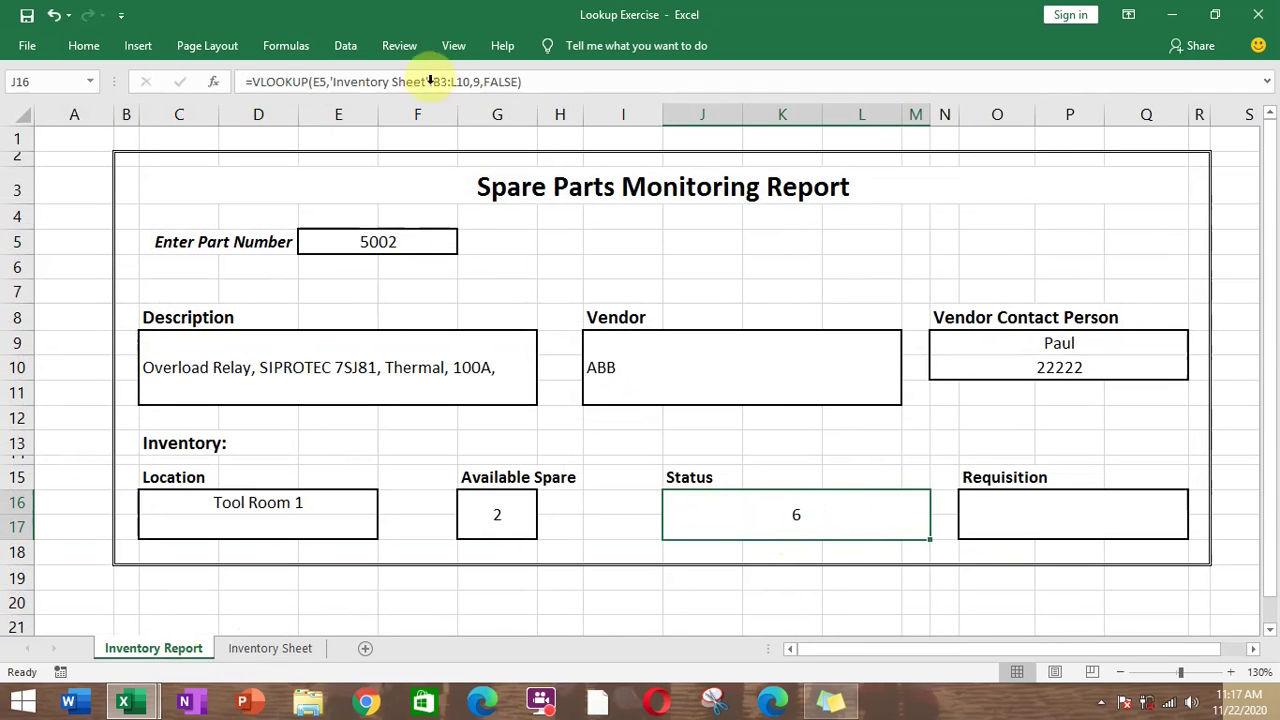
click(477, 84)
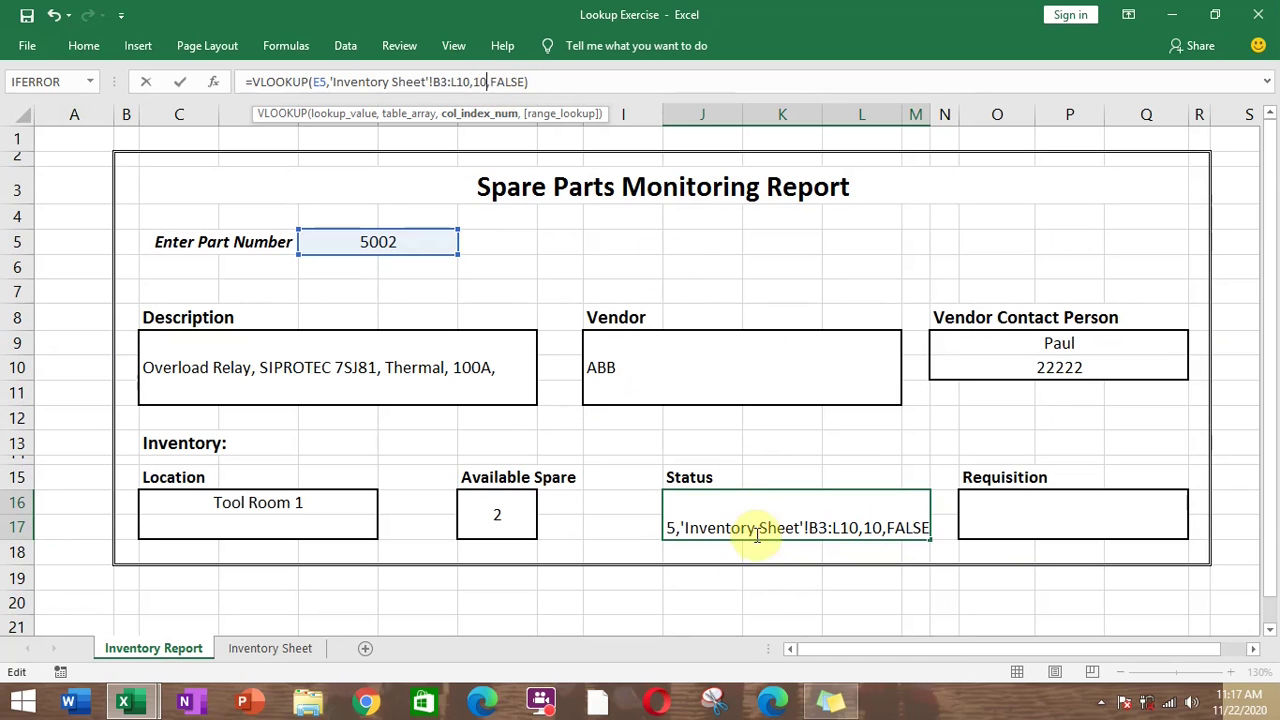
key(Escape)
key(Return)
click(794, 520)
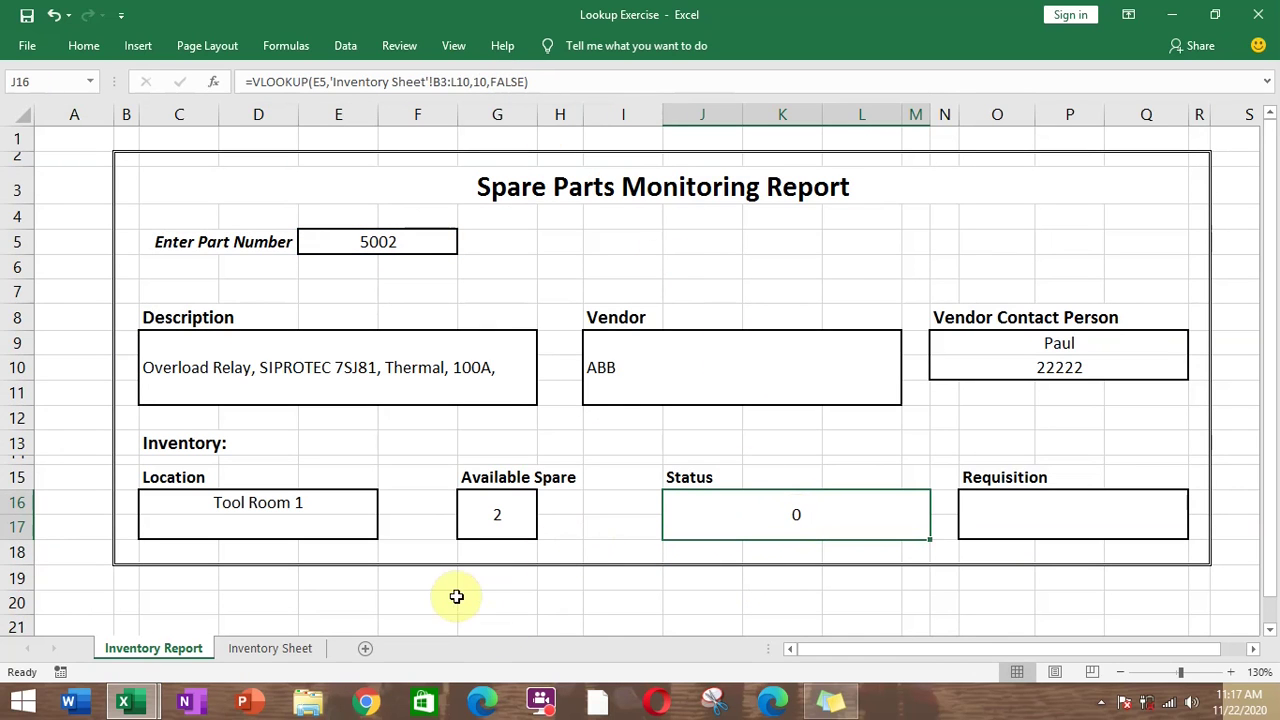
- Test the report's lookups by entering part number 5003, followed by 5004, in cell E5
click(1062, 504)
click(406, 243)
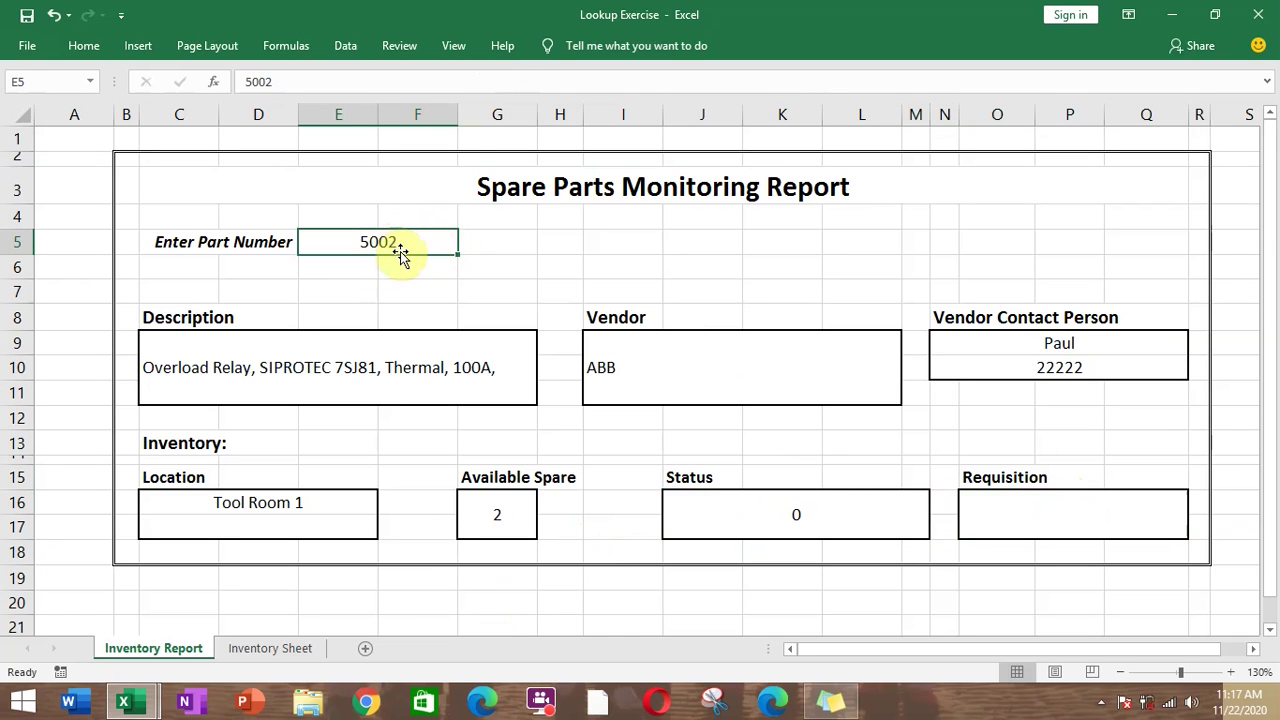
click(408, 288)
click(400, 241)
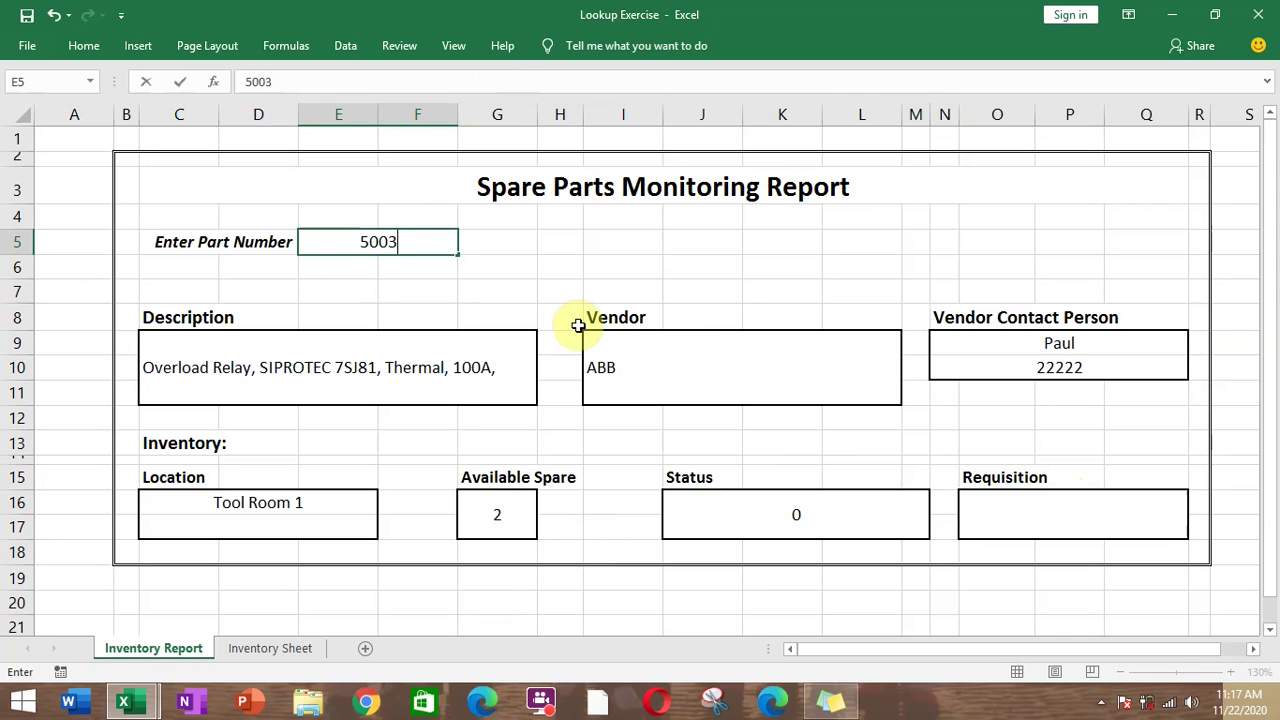
key(Return)
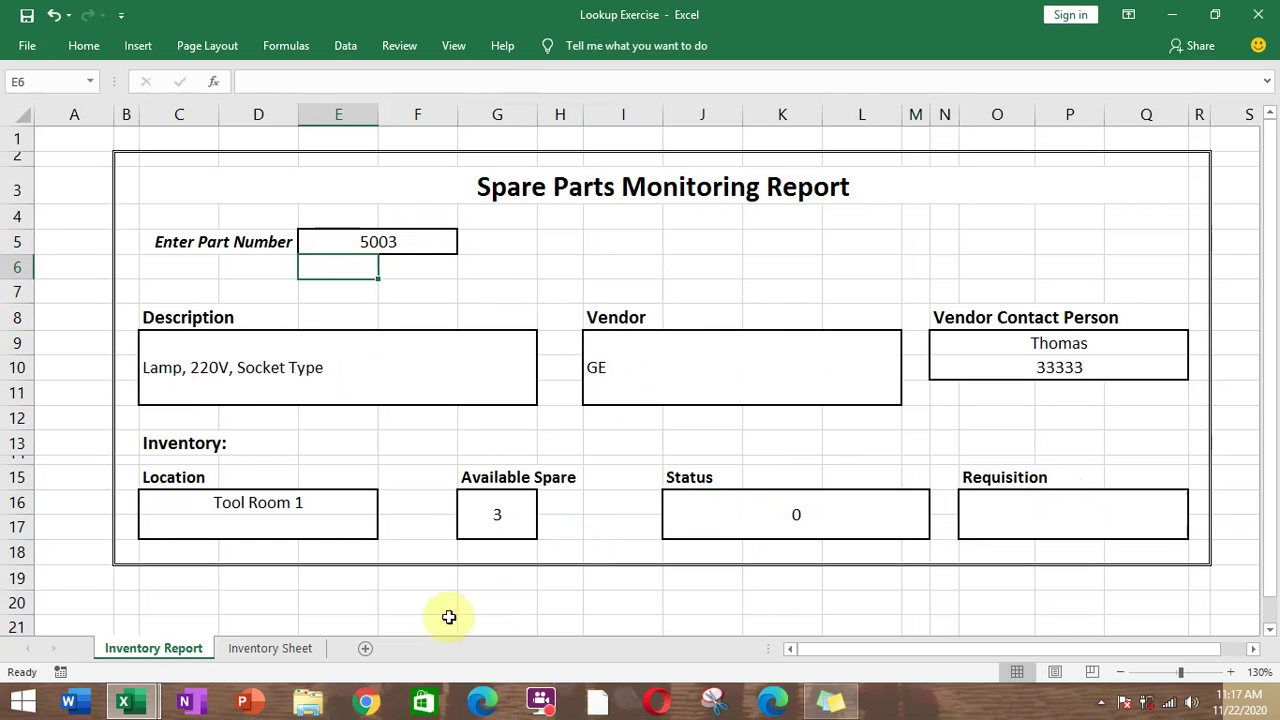
click(409, 241)
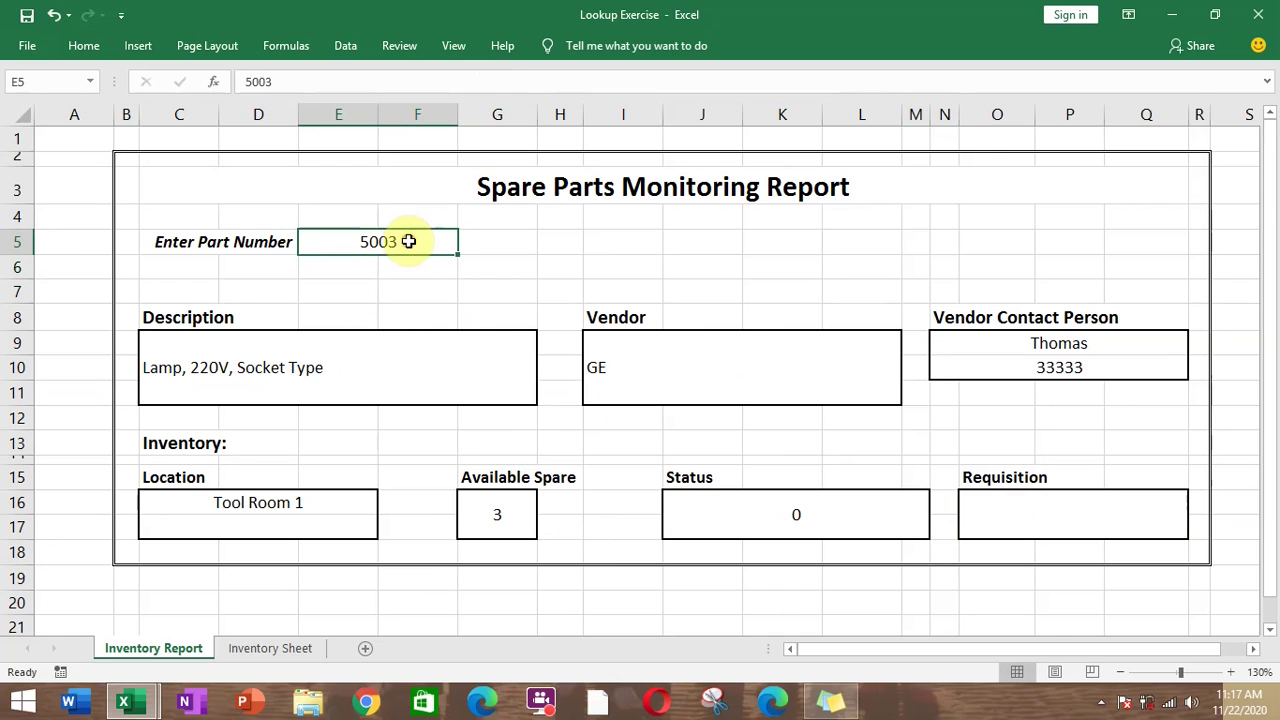
text(5)
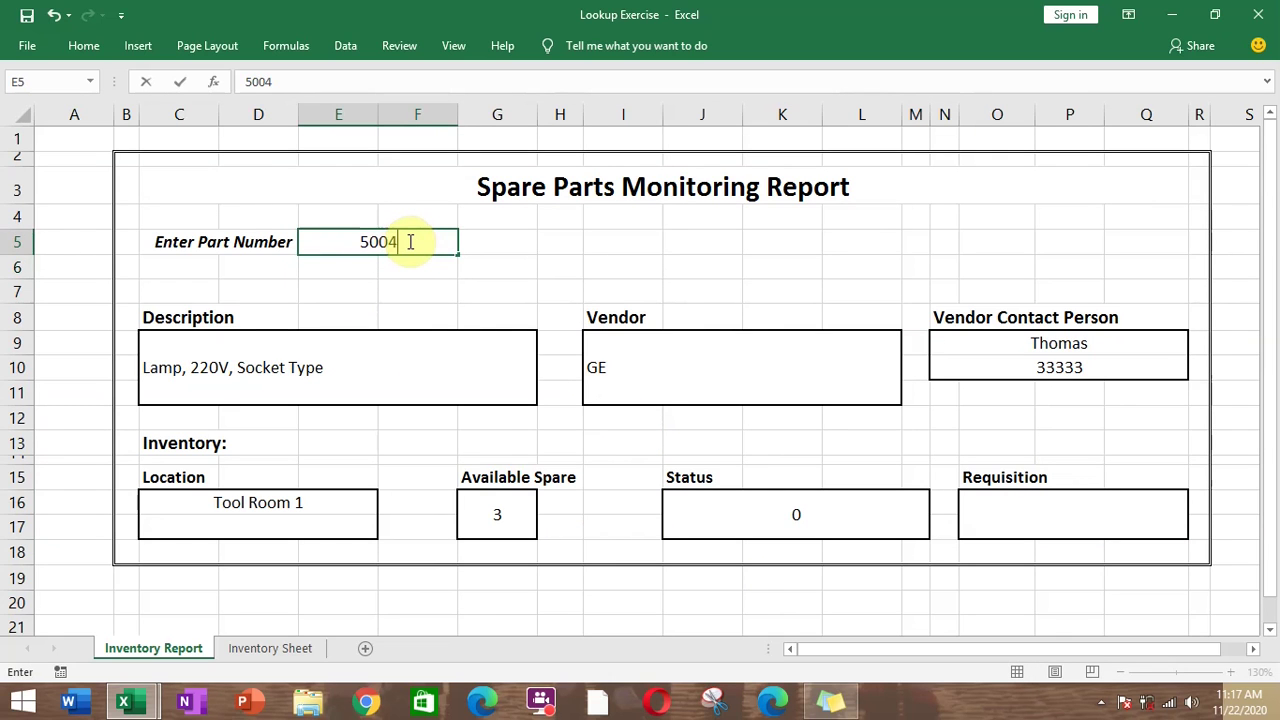
key(Return)
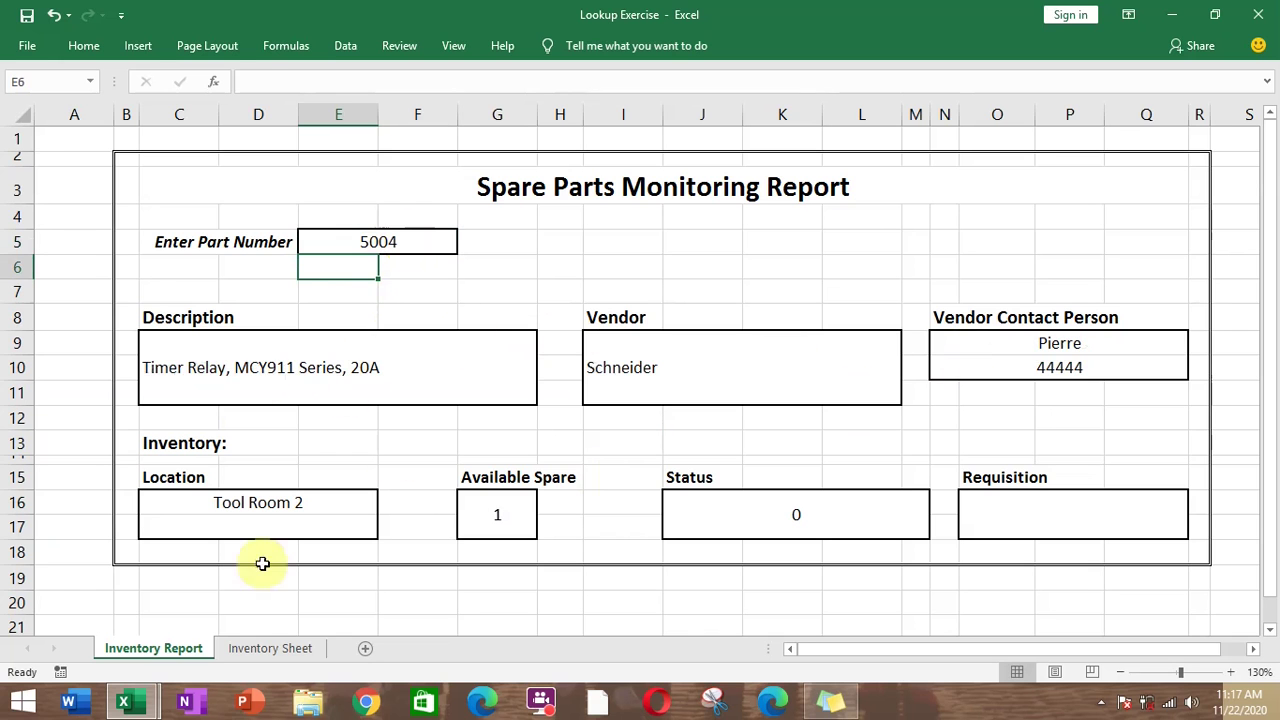
- On the Inventory Sheet, start an IF formula in Status cell K4 that tests whether critical value J4 is greater than available value I4
click(247, 649)
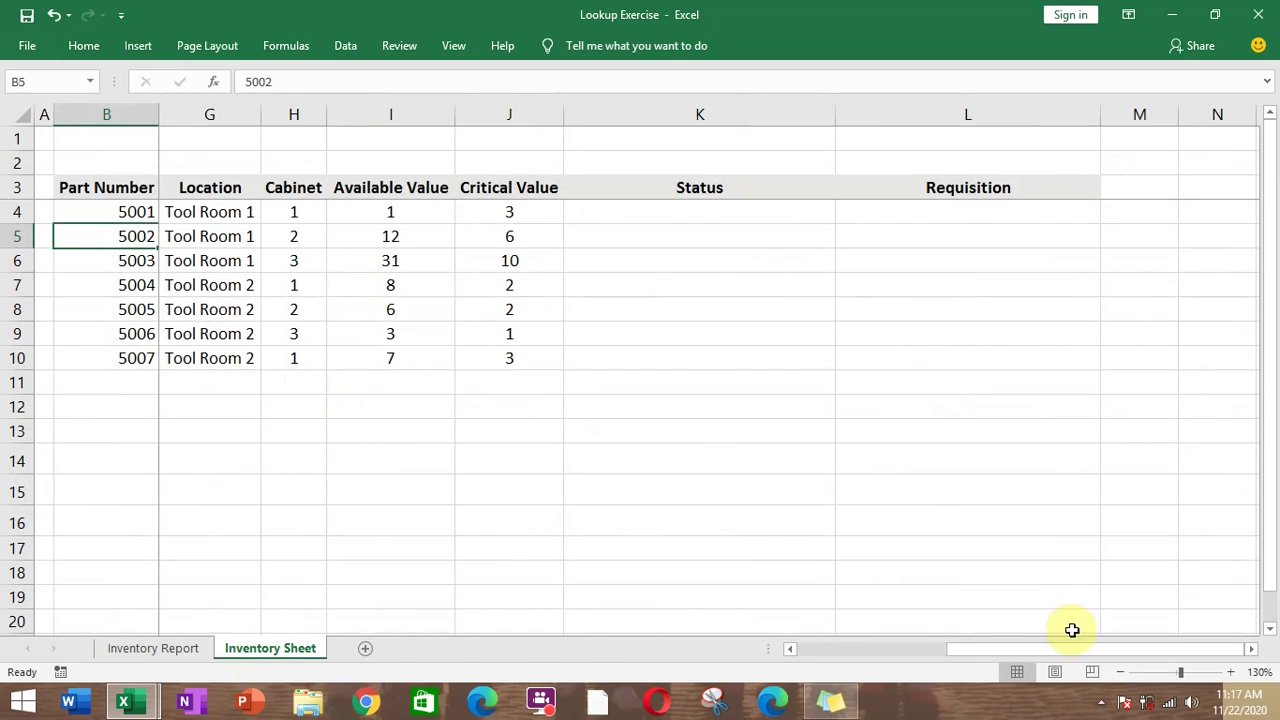
drag(1068, 650, 877, 664)
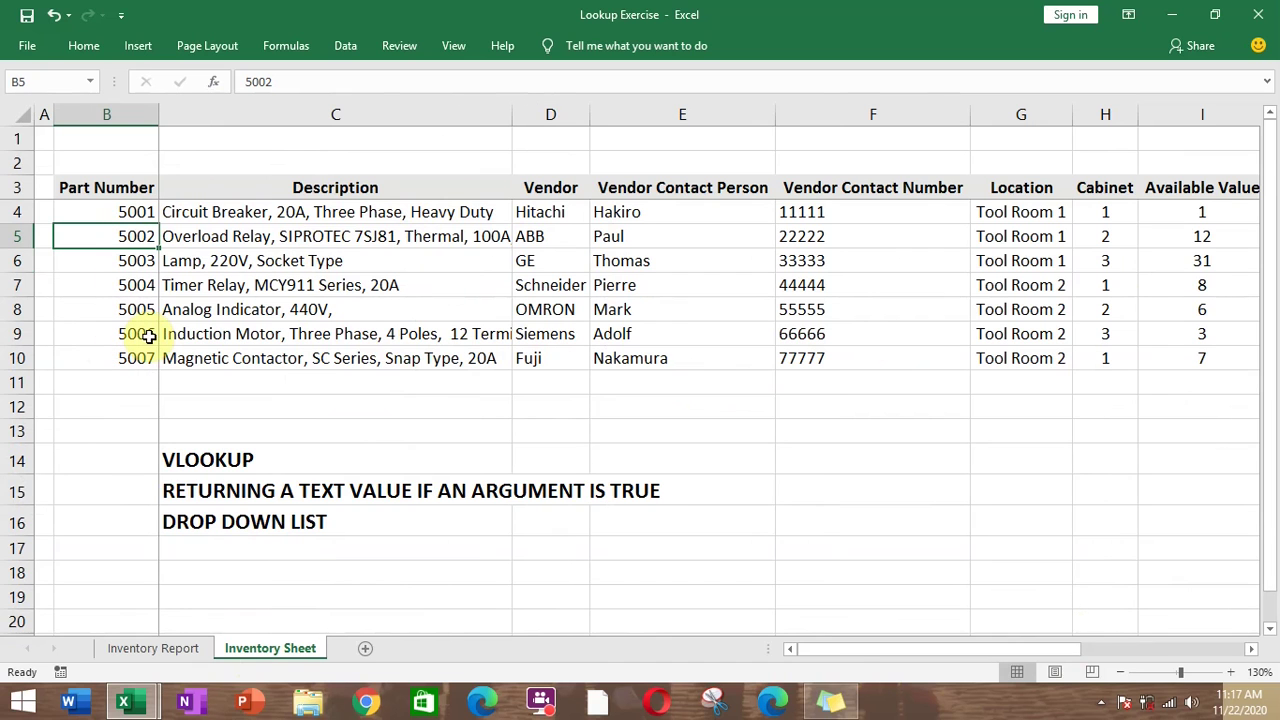
drag(845, 650, 983, 642)
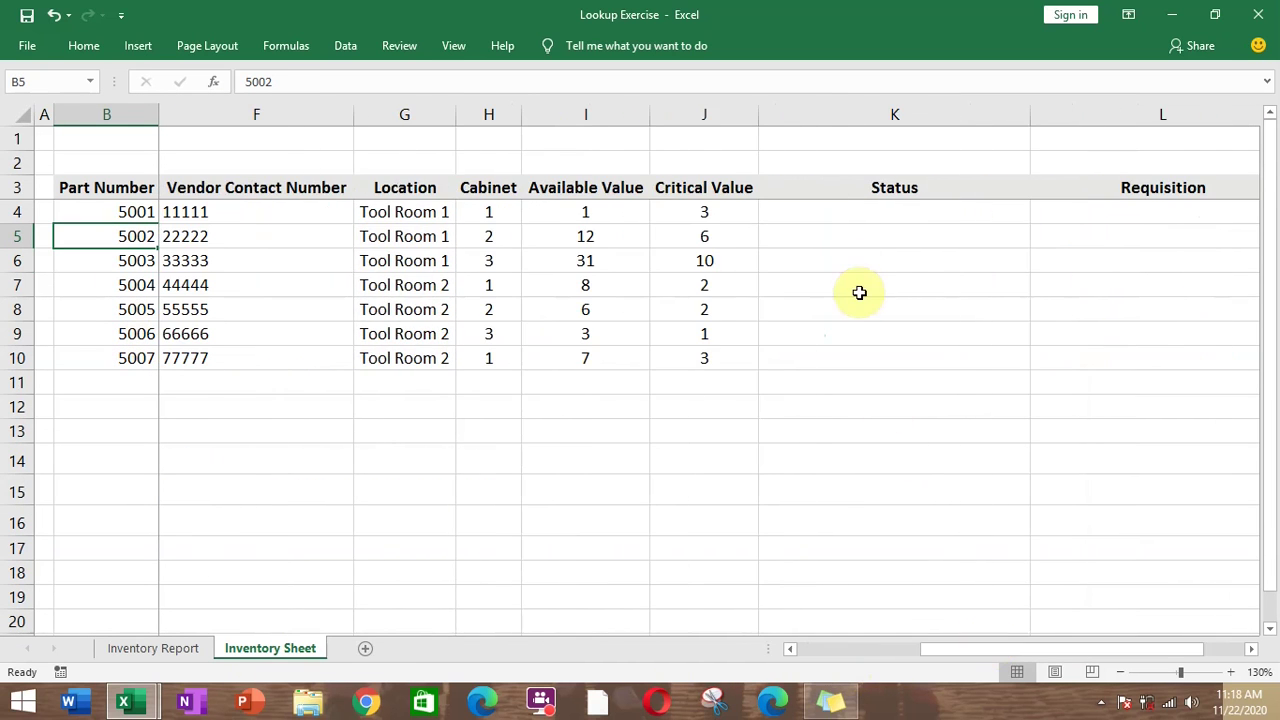
drag(866, 211, 878, 355)
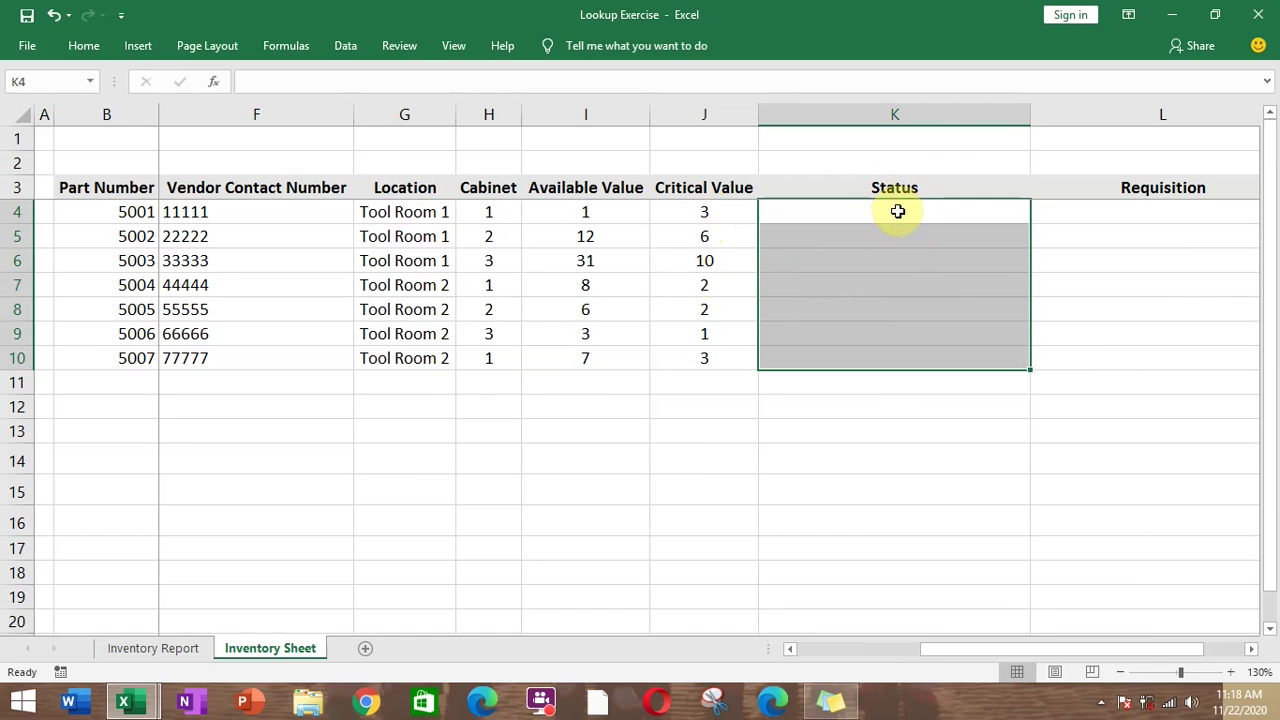
click(866, 262)
click(731, 230)
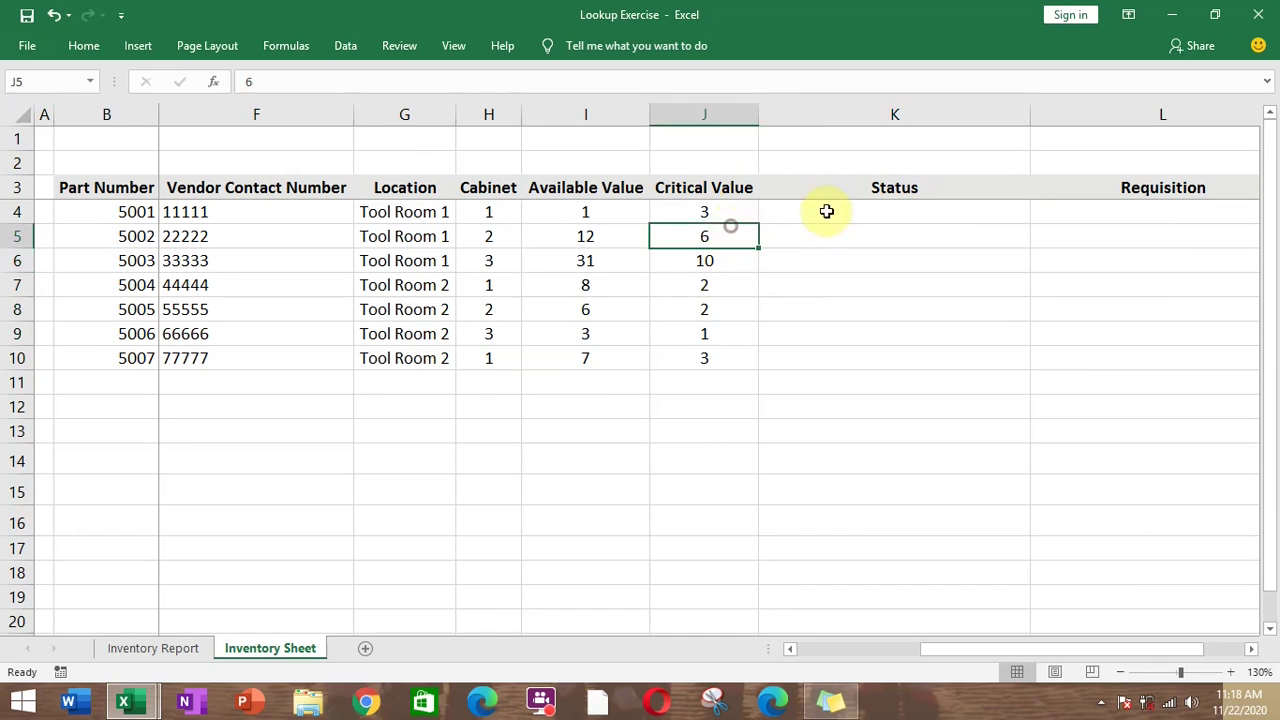
click(827, 211)
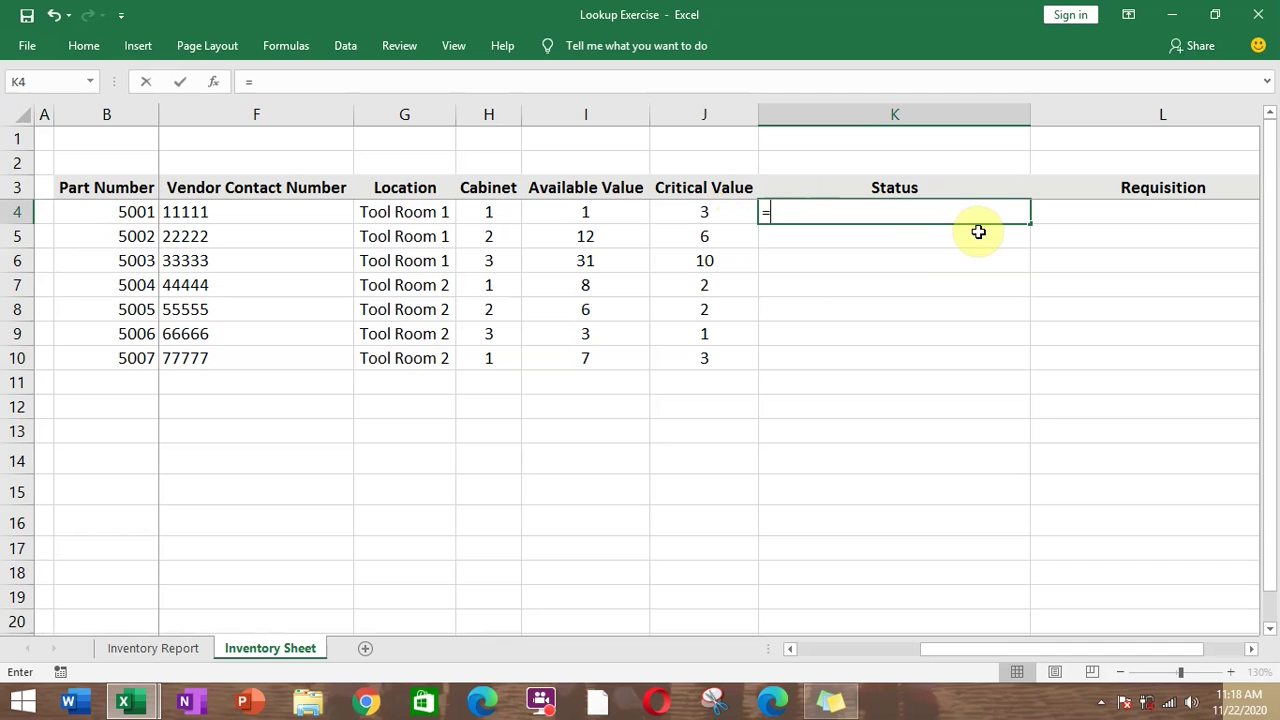
text(=if)
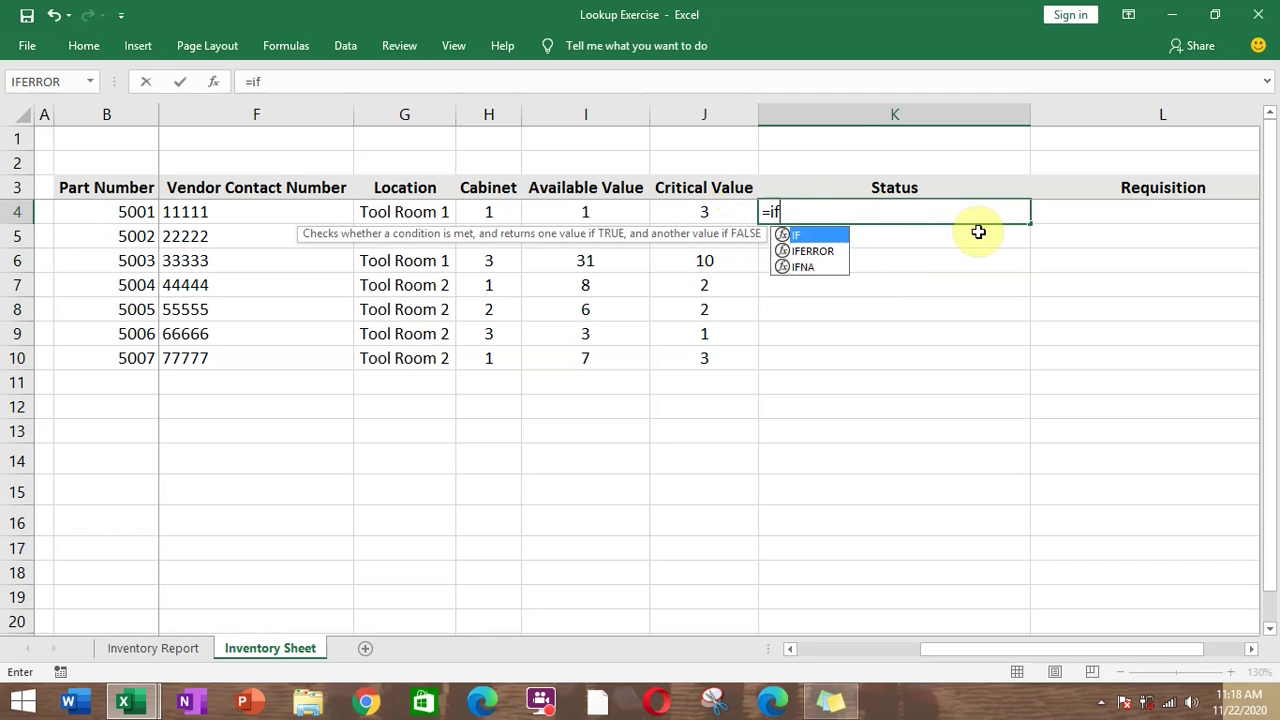
text(()
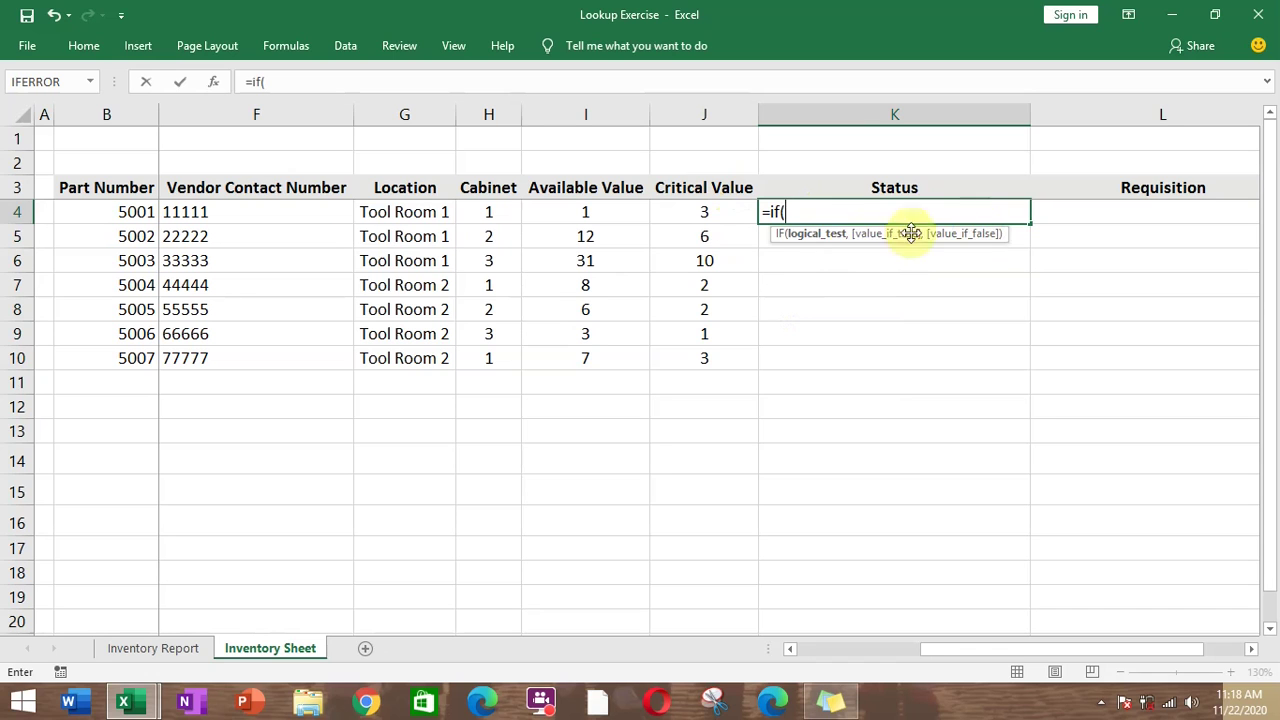
click(712, 215)
text(>)
click(580, 208)
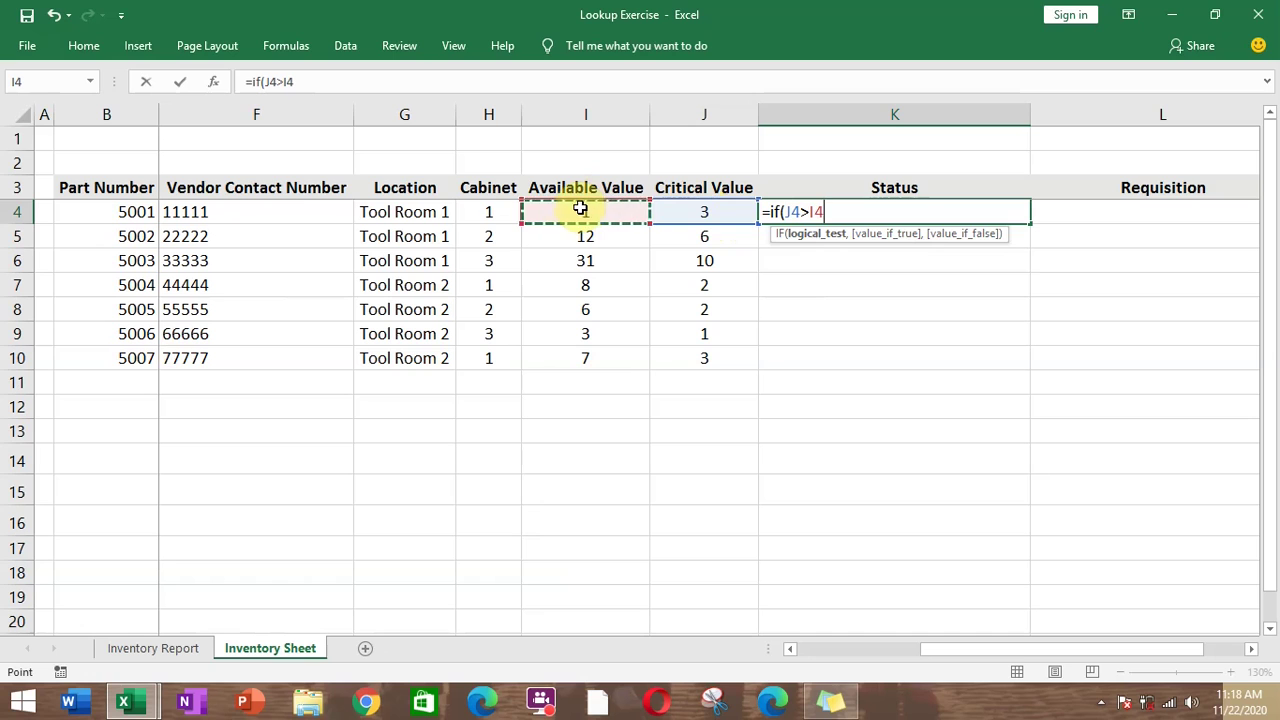
- Complete the K4 IF formula with "Critical" as the true result and "OK" as the false result
text(,"Critical)
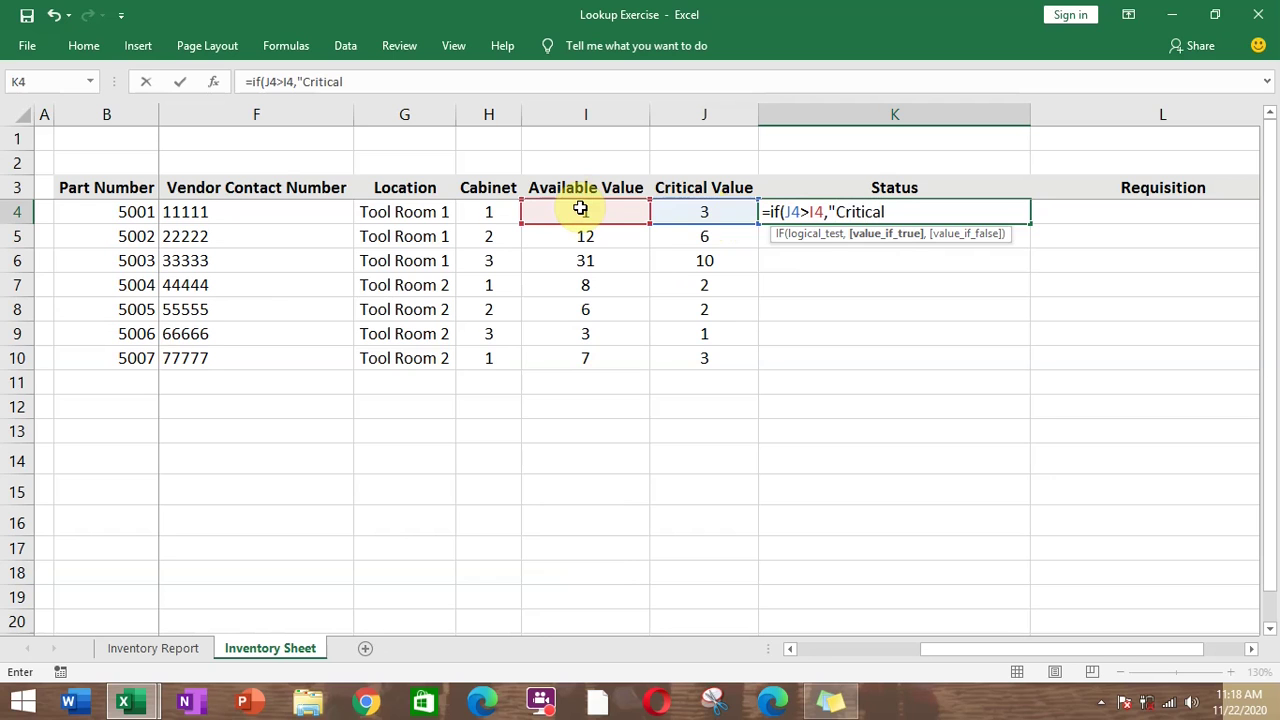
text(","O)
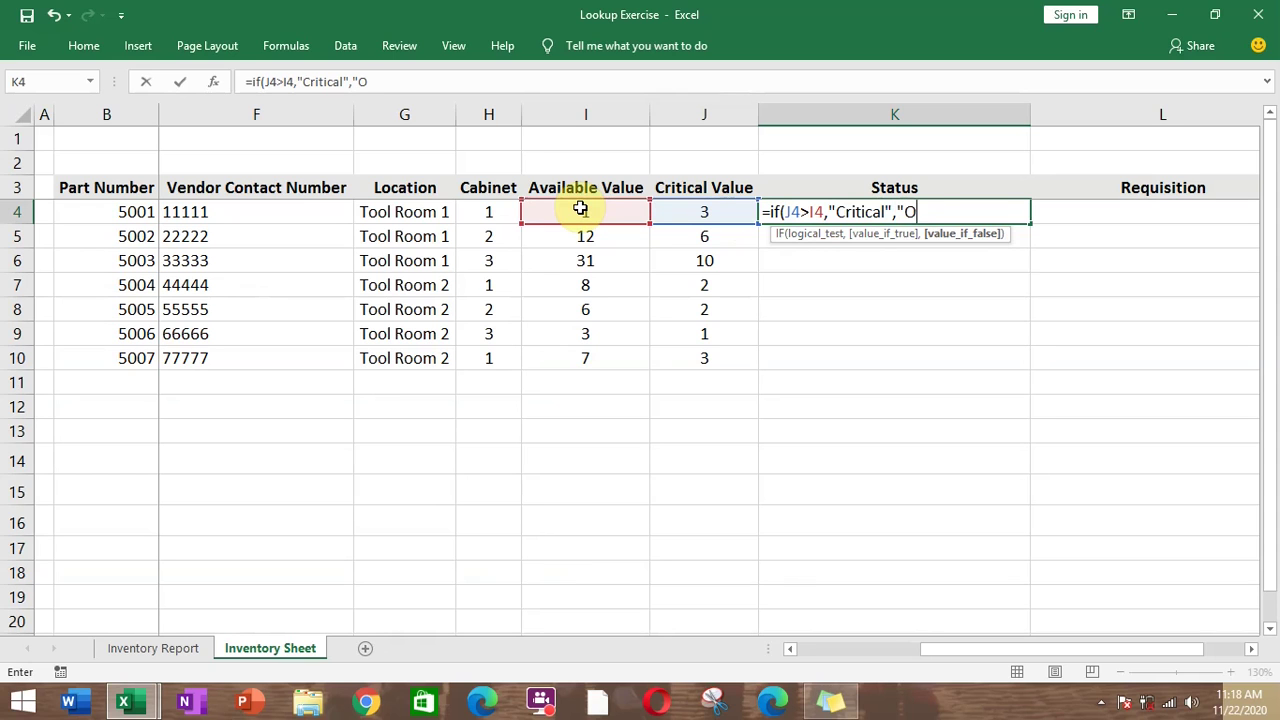
text(K"))
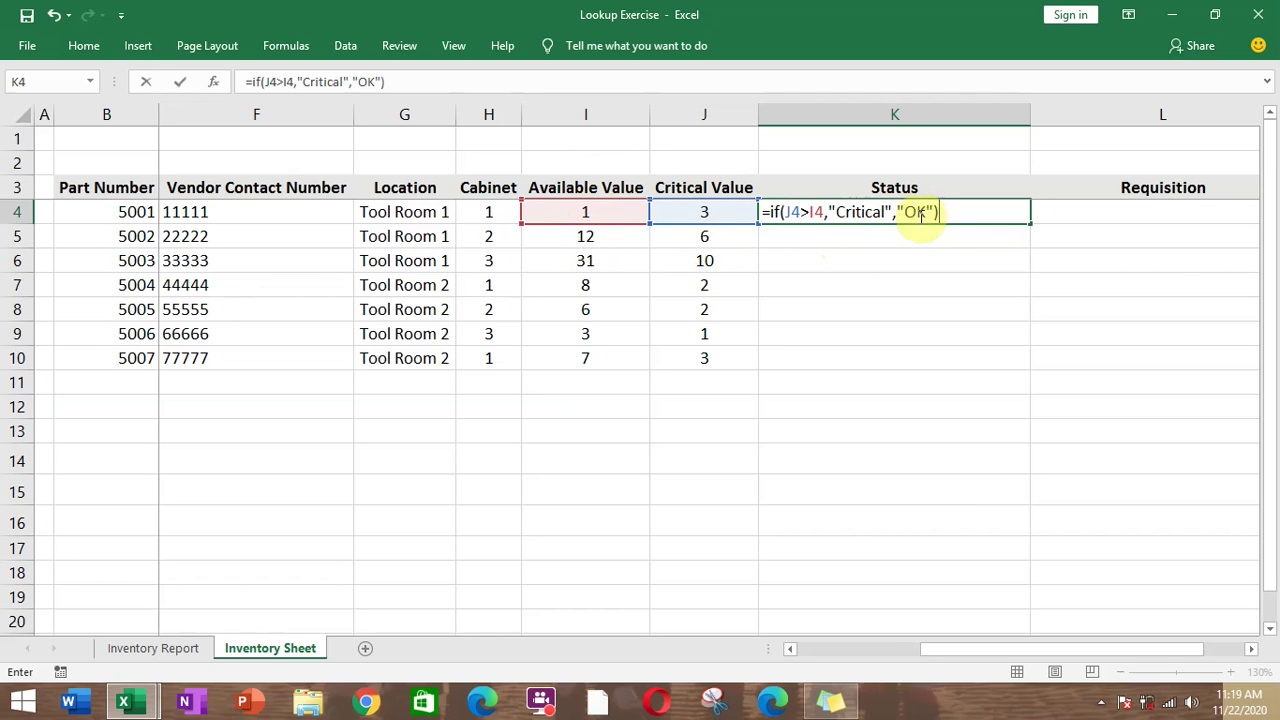
key(Return)
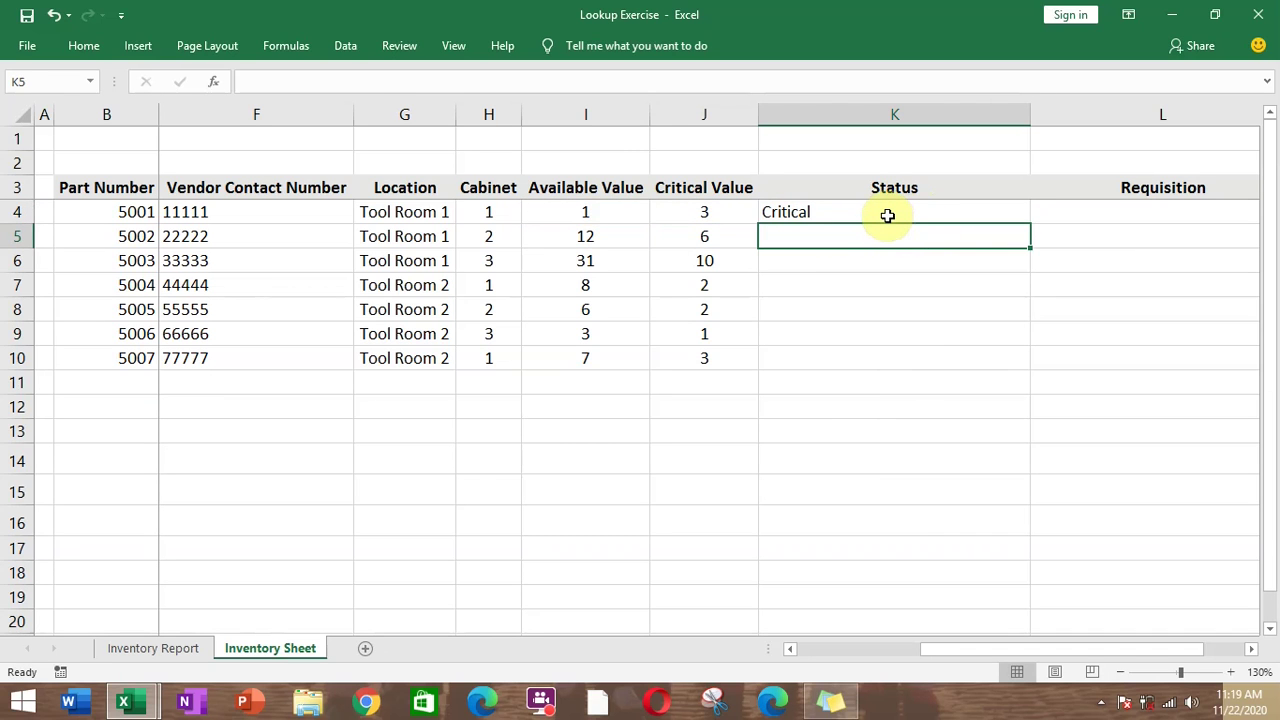
- Fill the Status formula from K4 down through K10
click(887, 214)
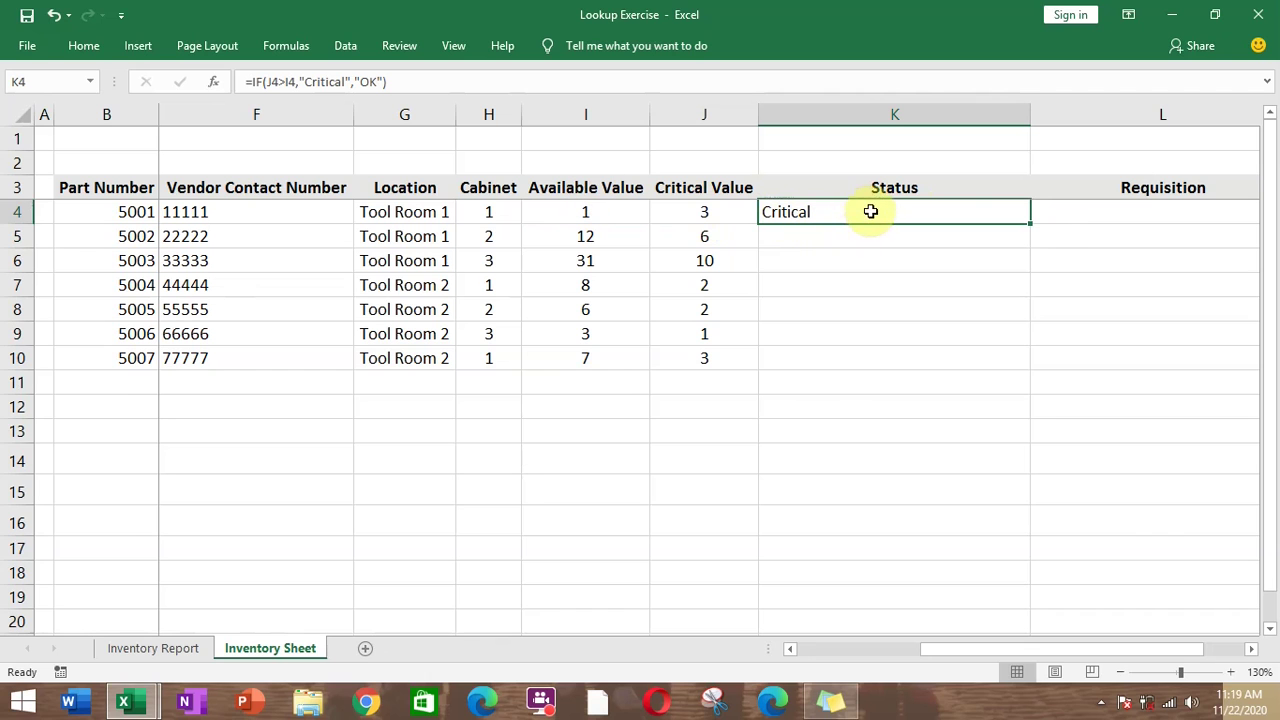
drag(1029, 225, 1005, 358)
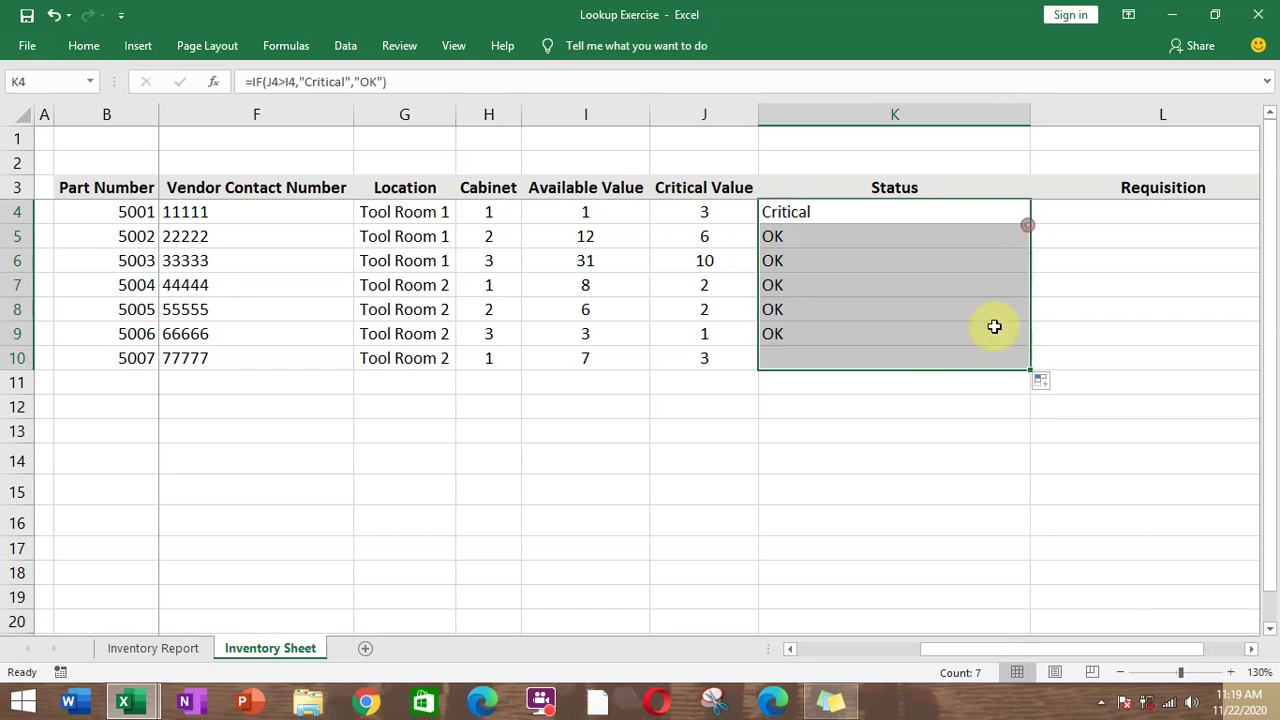
click(833, 286)
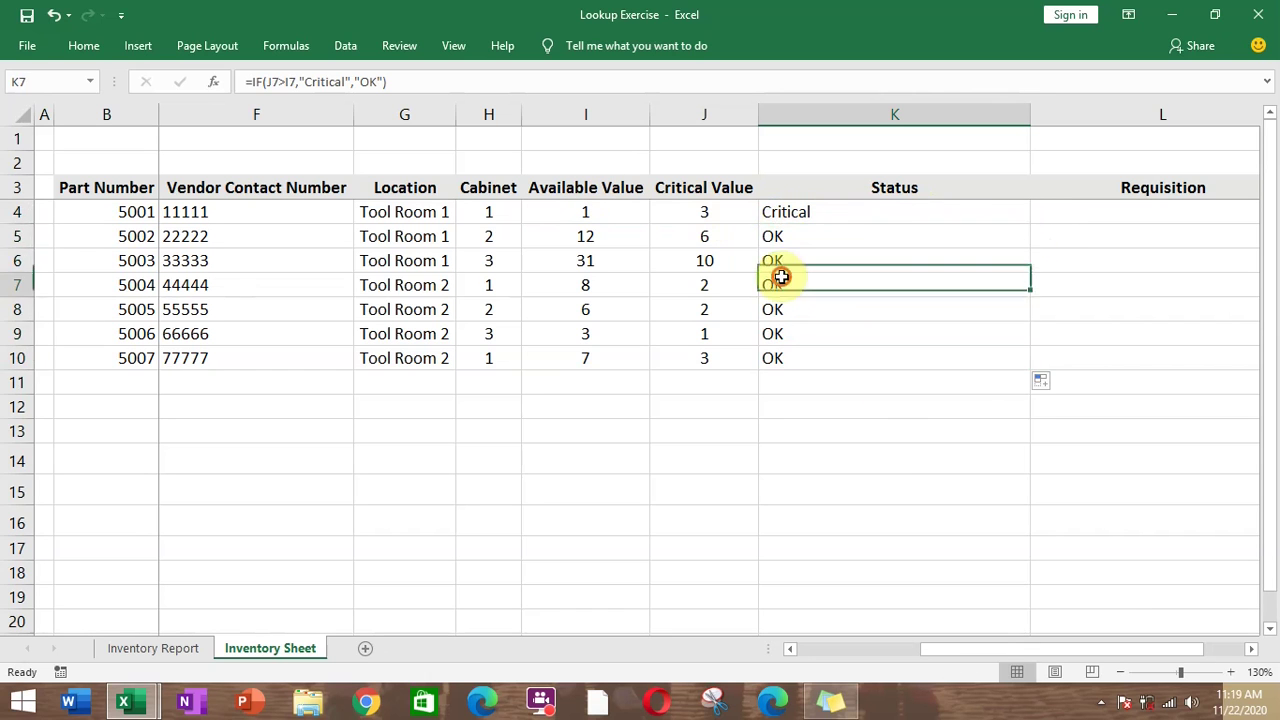
- Set the critical value of part 5004 in cell J7 to 9 to test the Status formula
click(701, 286)
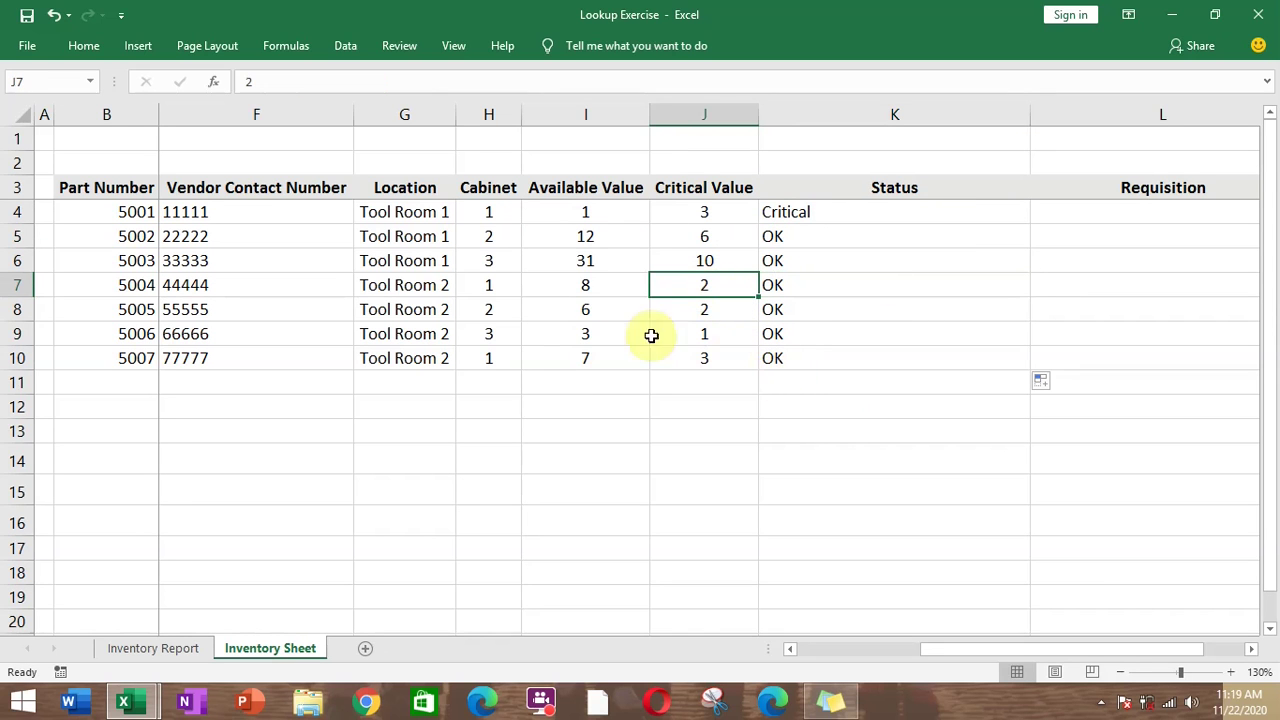
text(9)
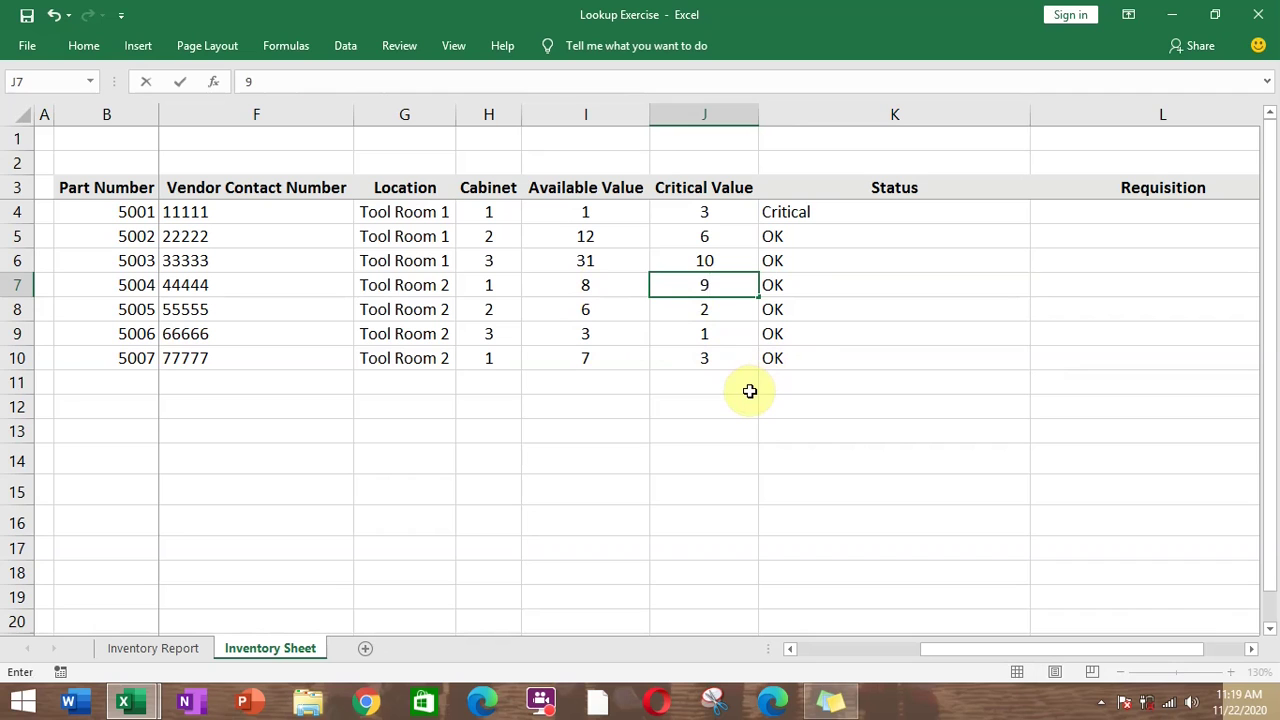
key(Return)
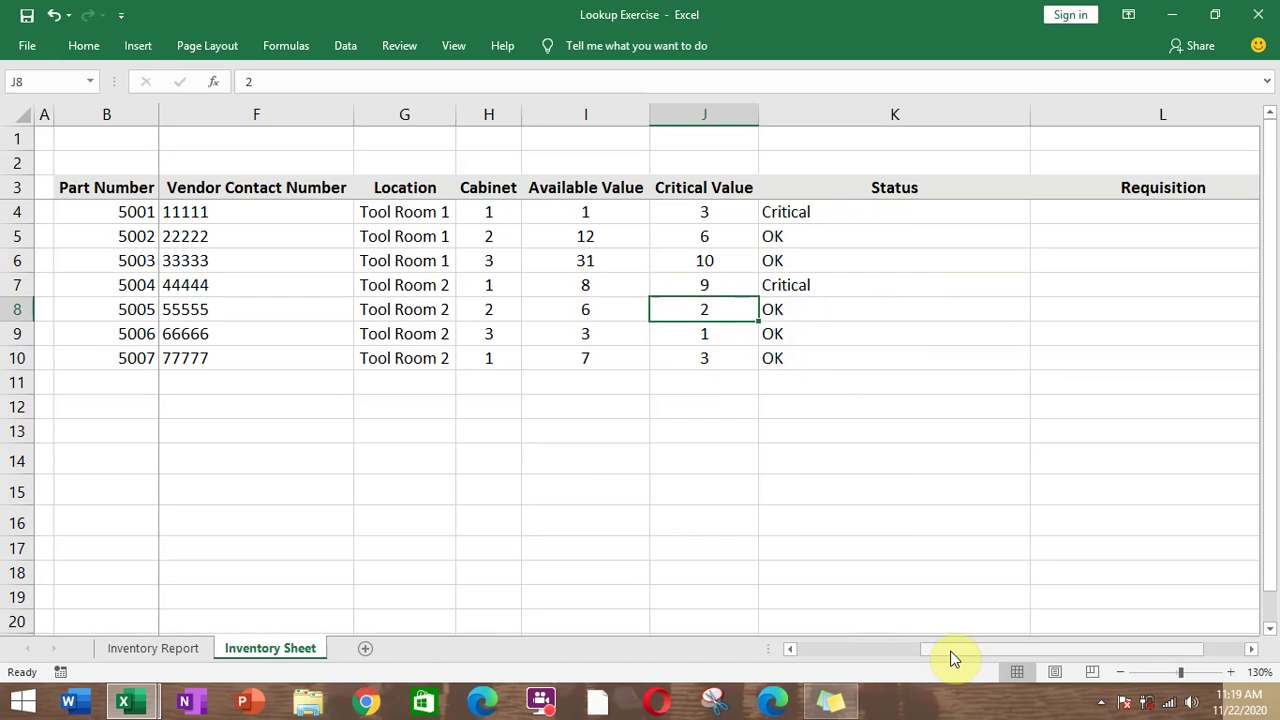
drag(953, 659, 1015, 648)
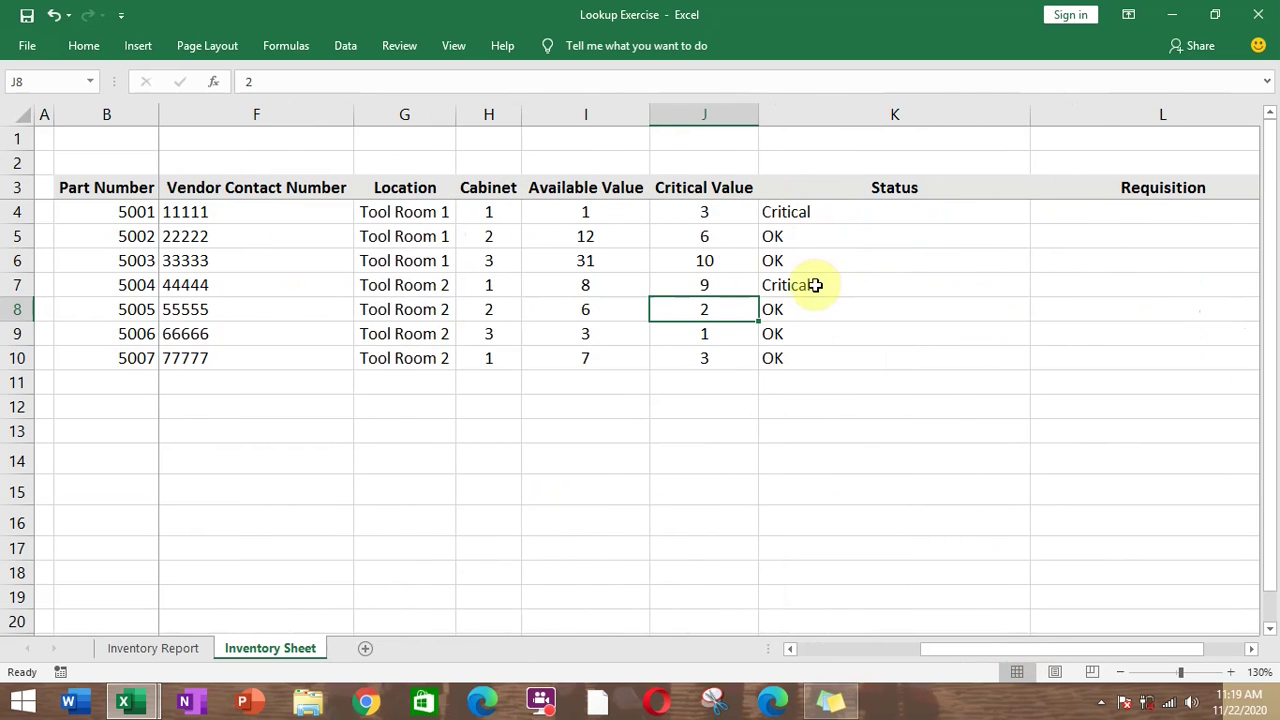
- Add an Equal To conditional formatting rule to K4:K10 that highlights "Critical" with Light Red Fill with Dark Red Text
drag(822, 212, 925, 359)
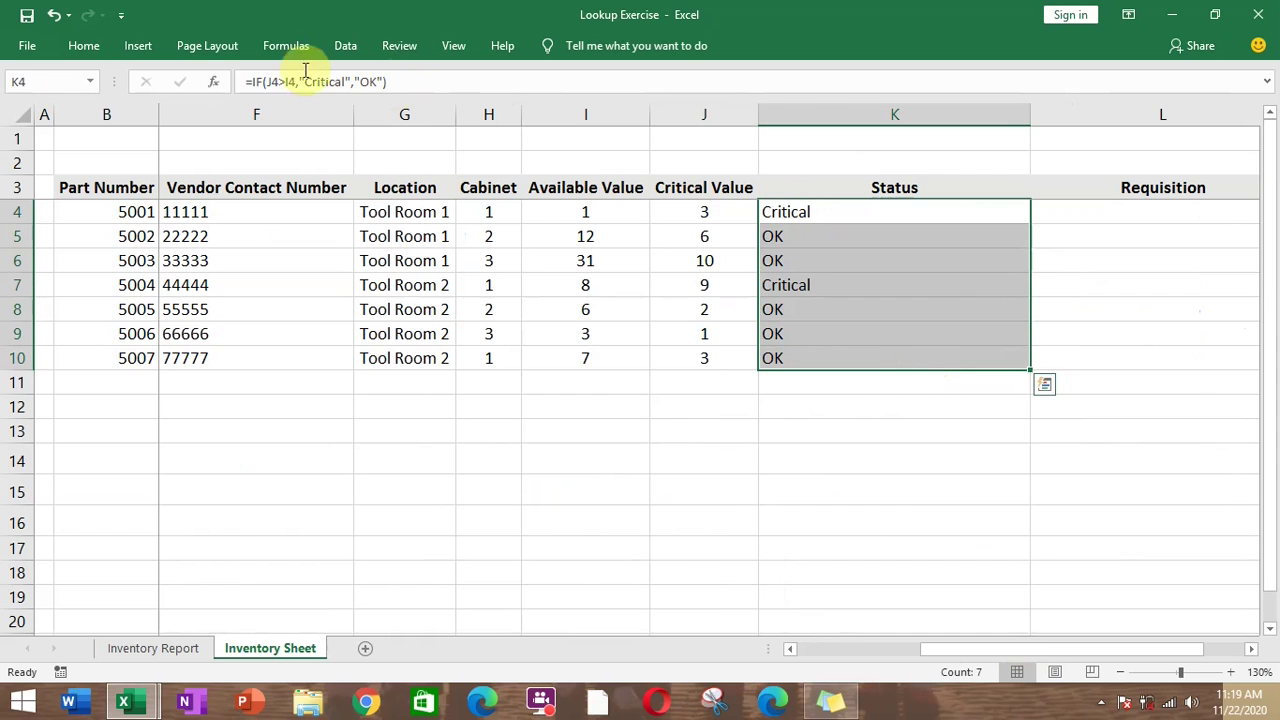
click(101, 50)
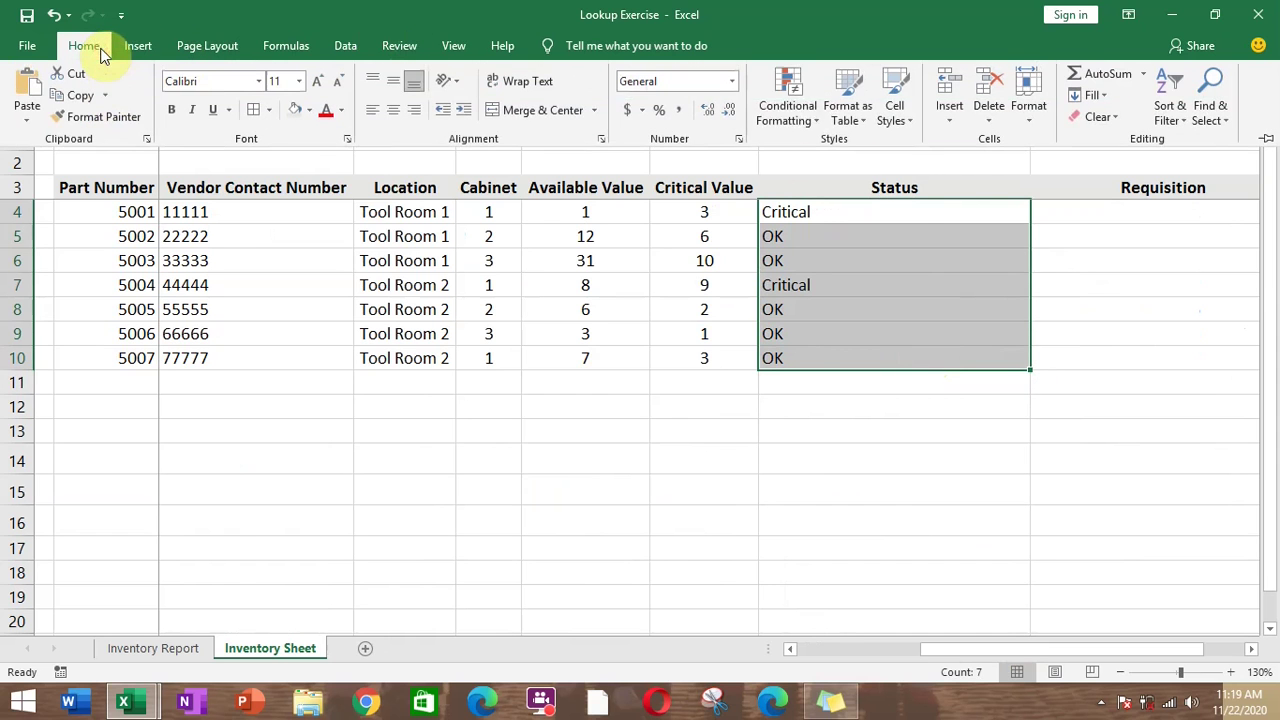
click(790, 112)
mouse_move(862, 152)
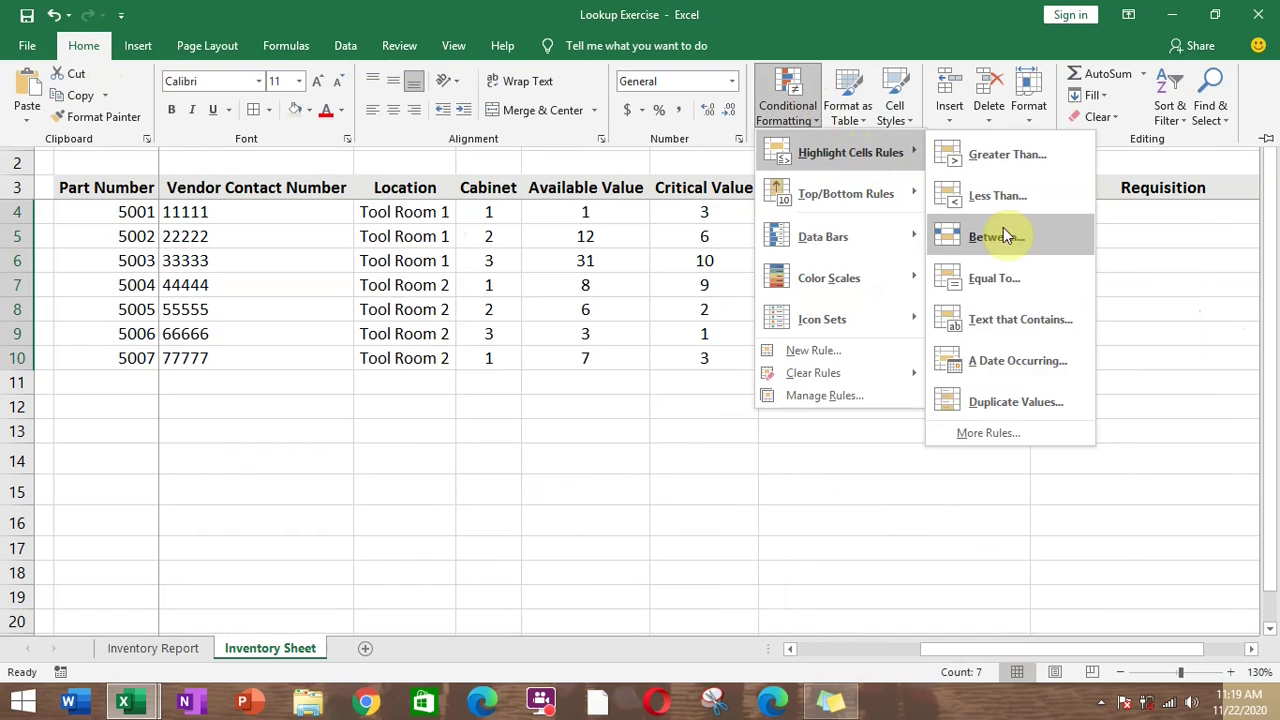
click(1000, 278)
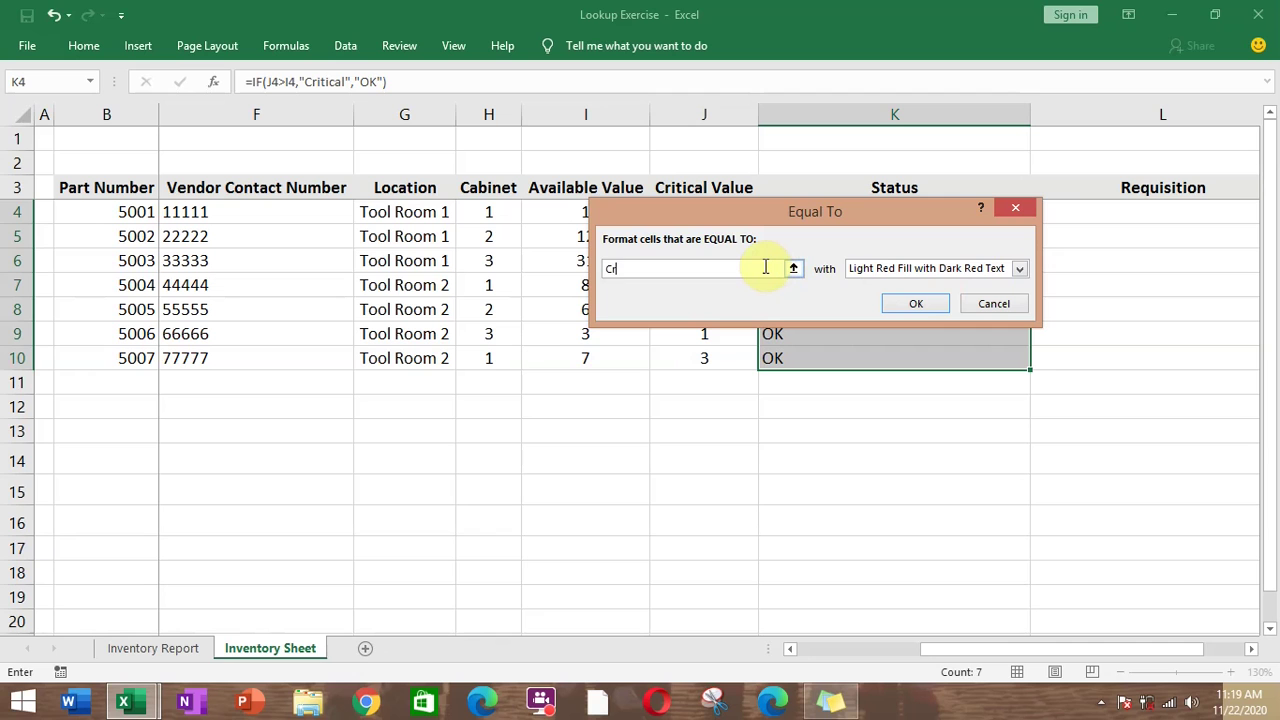
text(Critical)
click(915, 305)
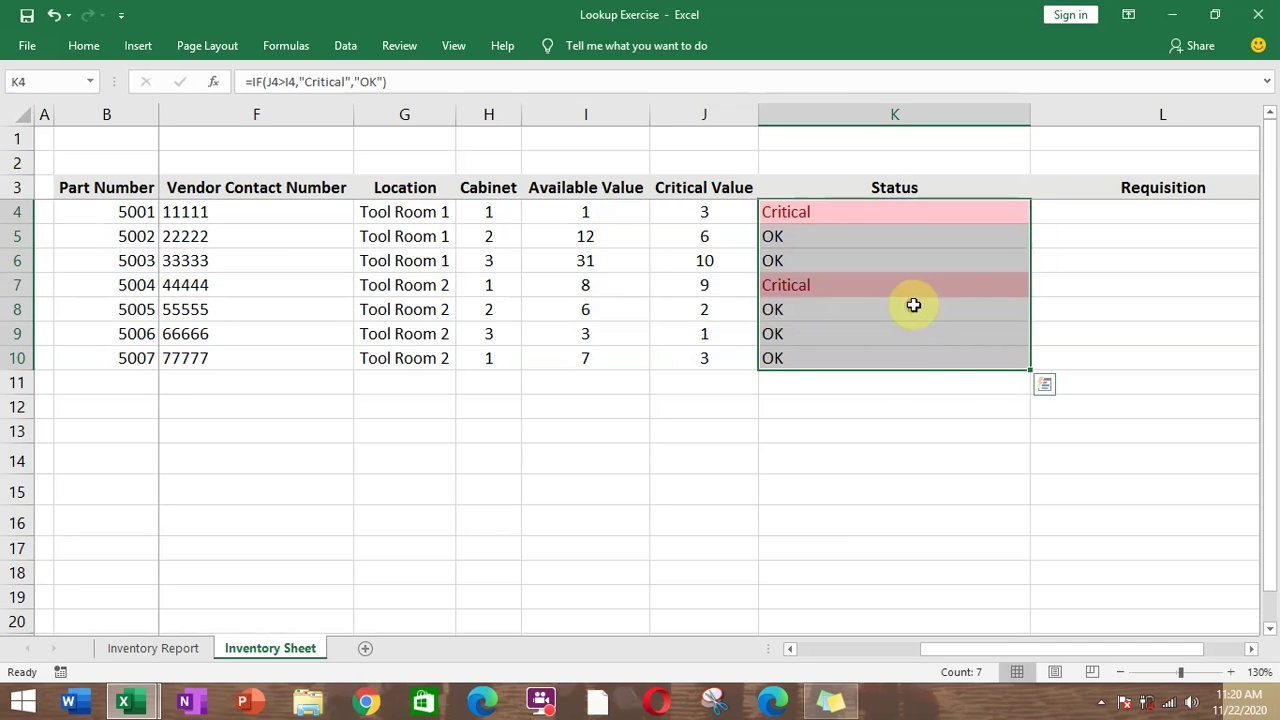
- Center the Status values in K4:K10 horizontally
click(929, 390)
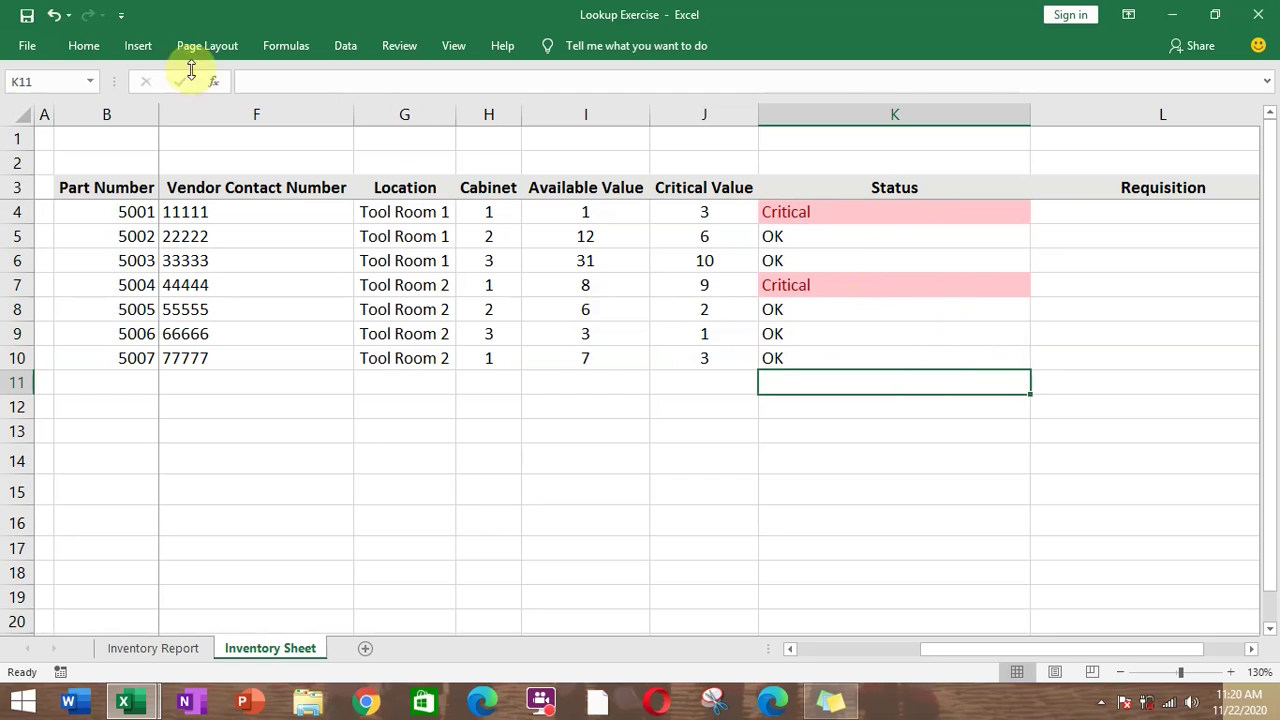
click(84, 46)
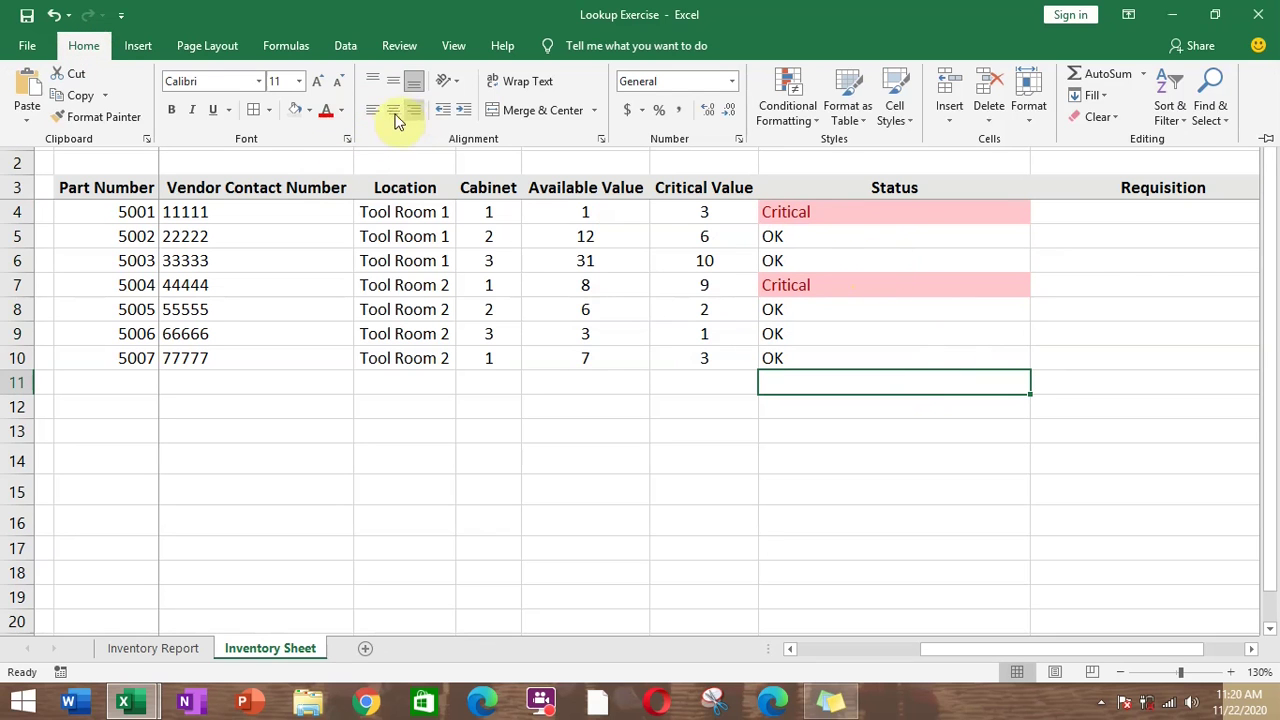
click(857, 443)
drag(844, 215, 855, 356)
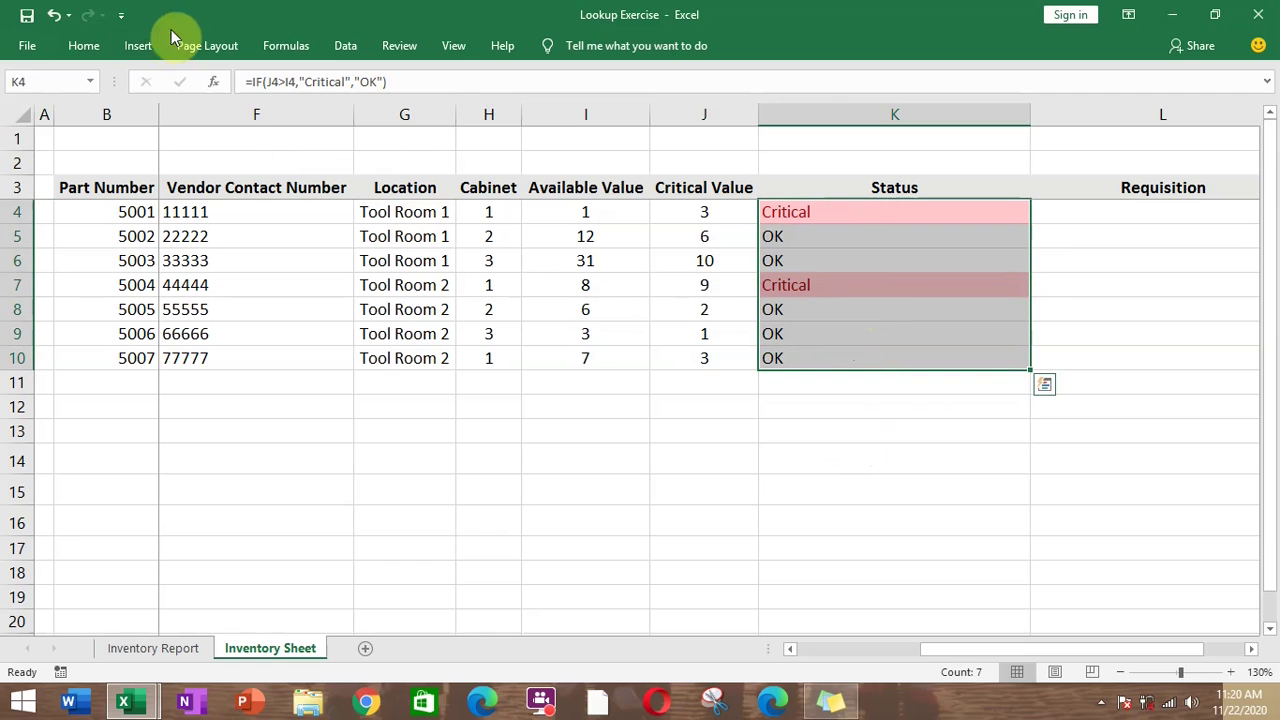
click(84, 46)
click(393, 112)
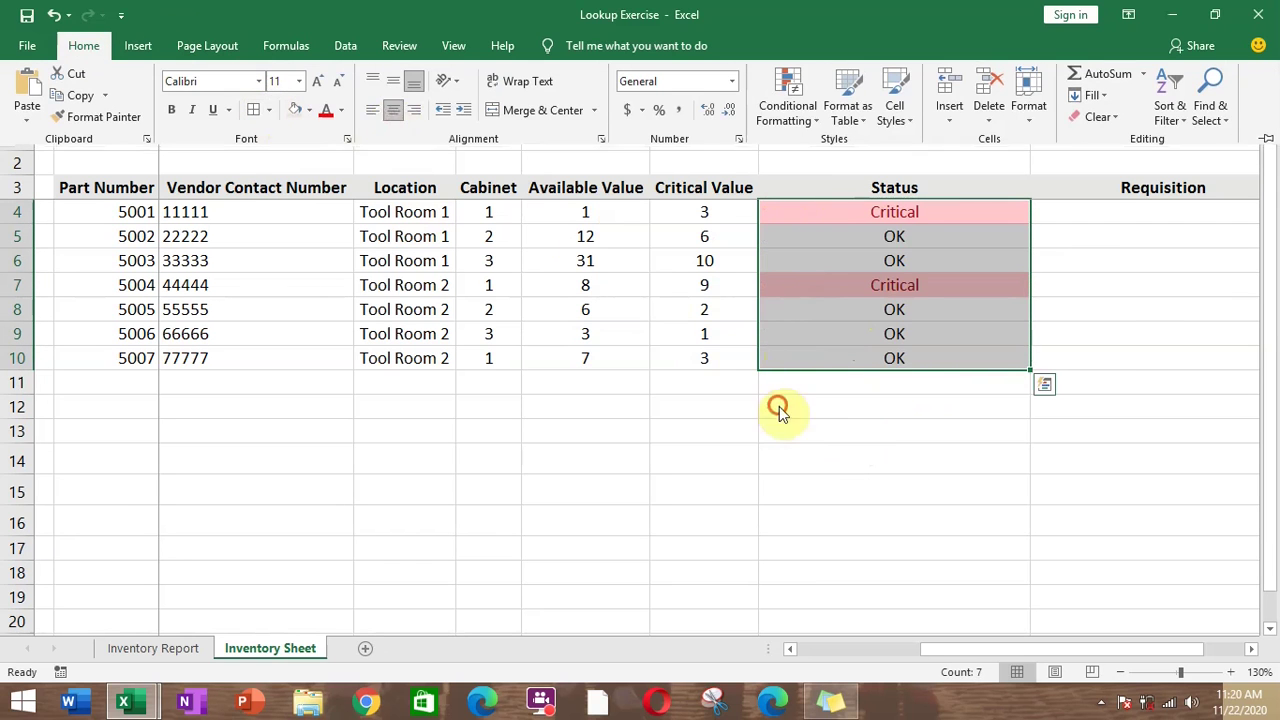
click(779, 406)
click(920, 400)
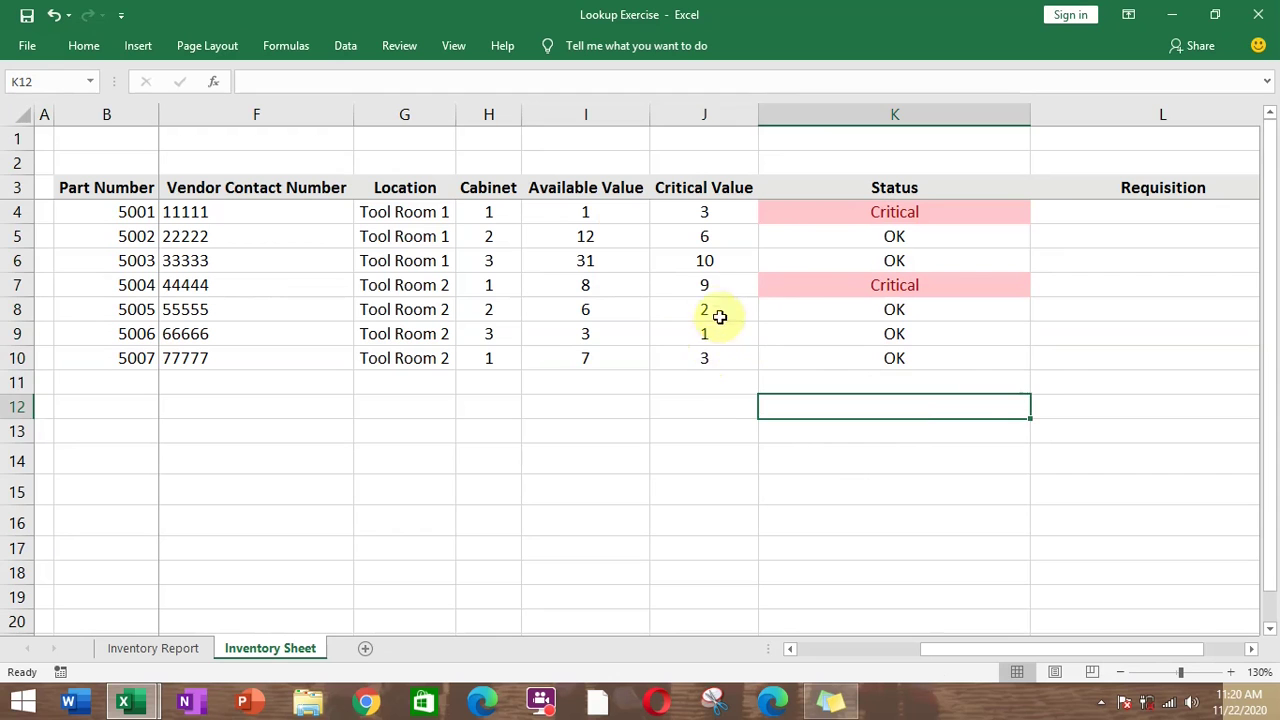
- Set the critical value of part 5004 in cell J7 to 5
click(705, 286)
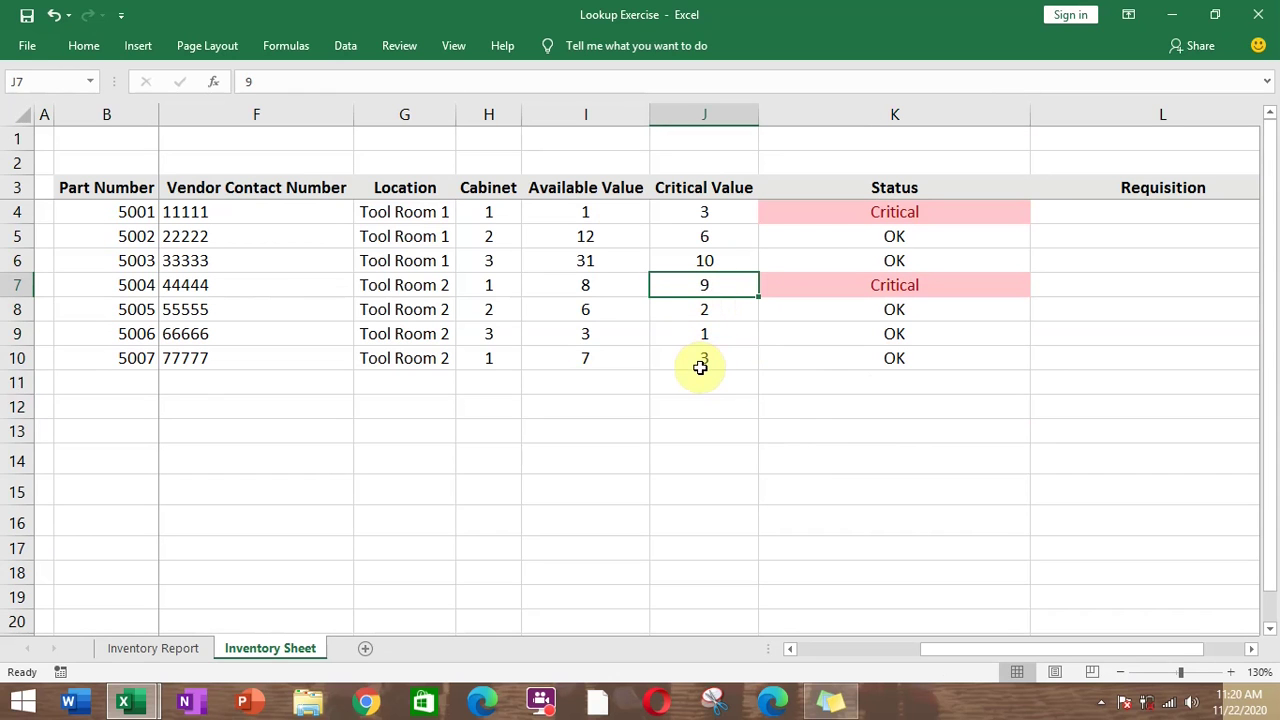
text(5)
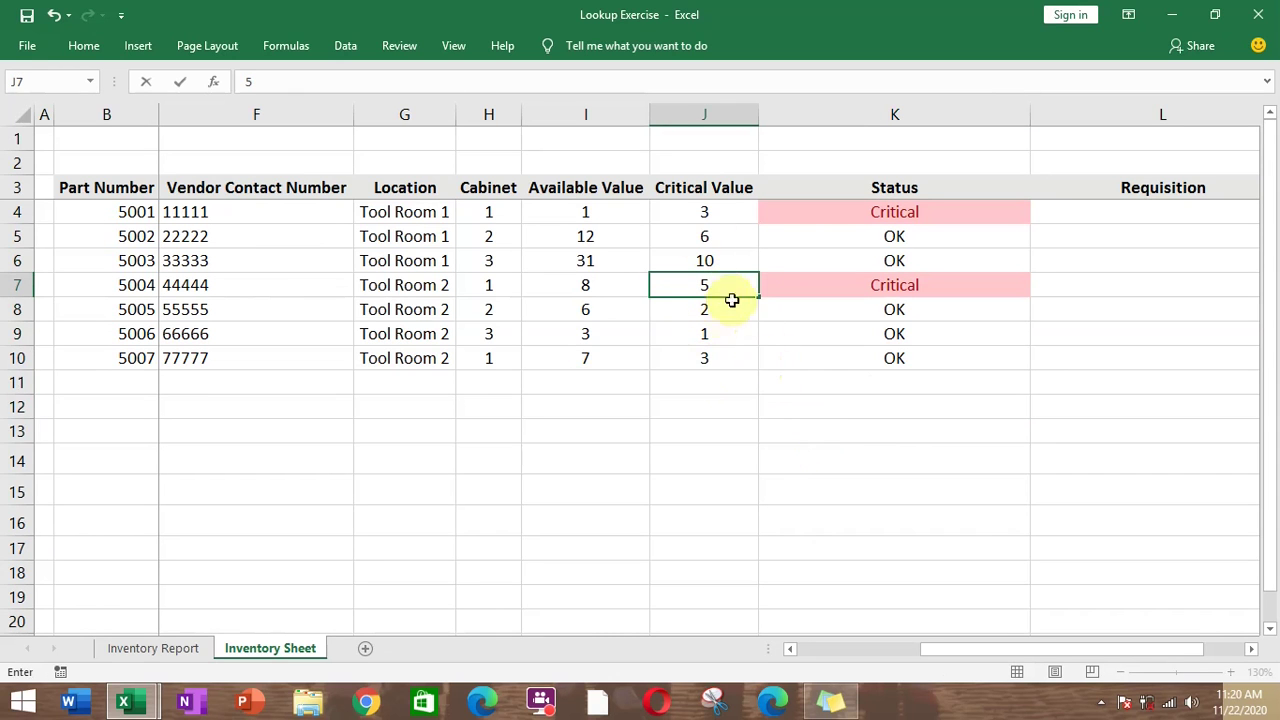
click(814, 460)
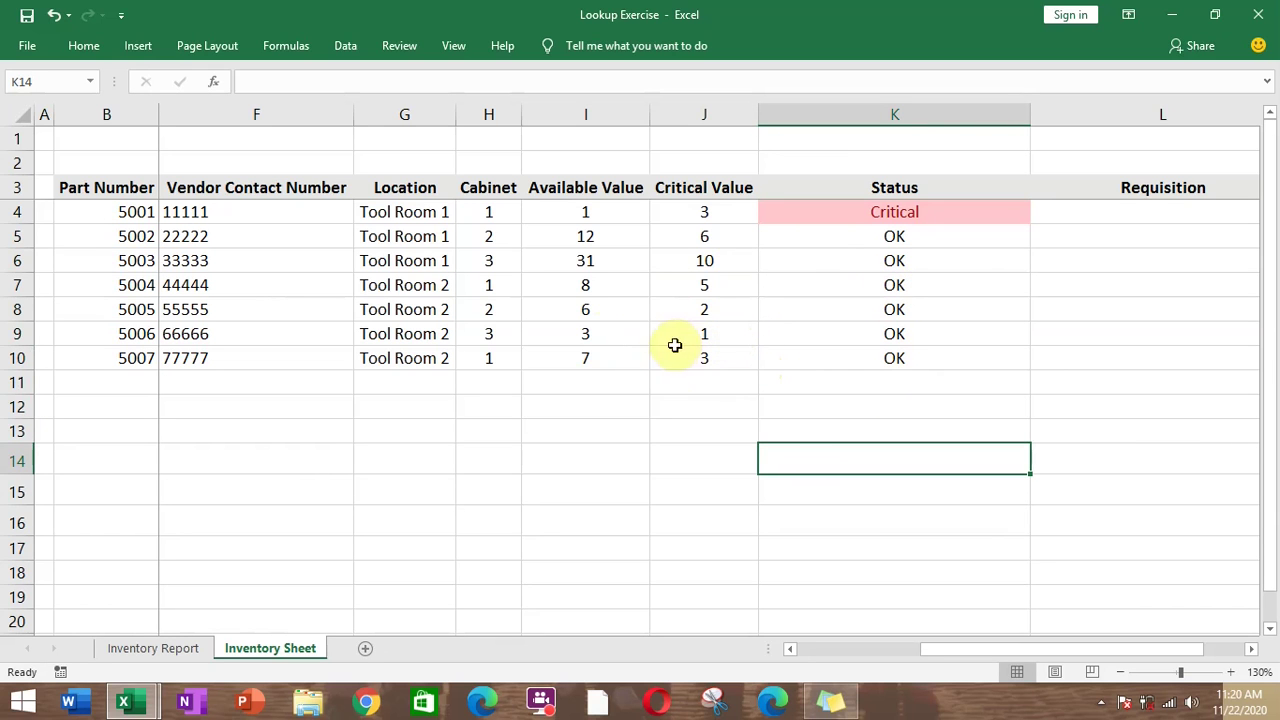
- Try a critical value of 8 for part 5007 in cell J10 to test the Status highlighting
click(587, 331)
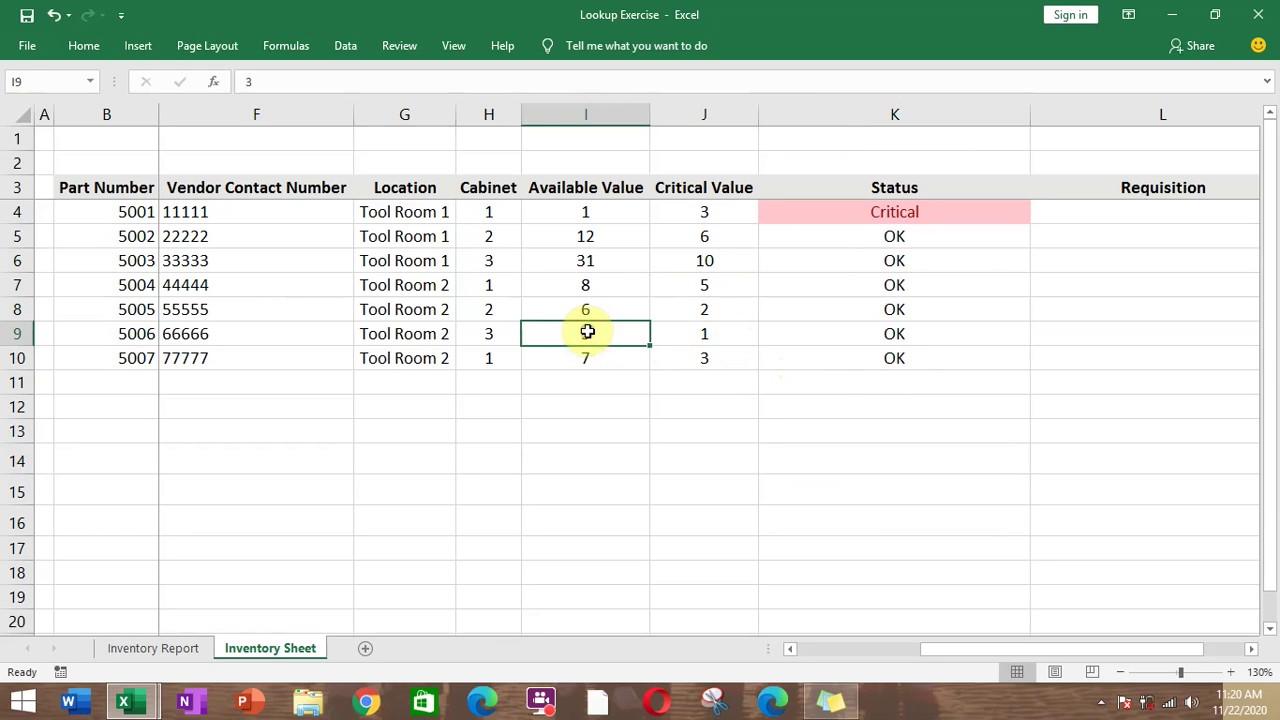
click(705, 335)
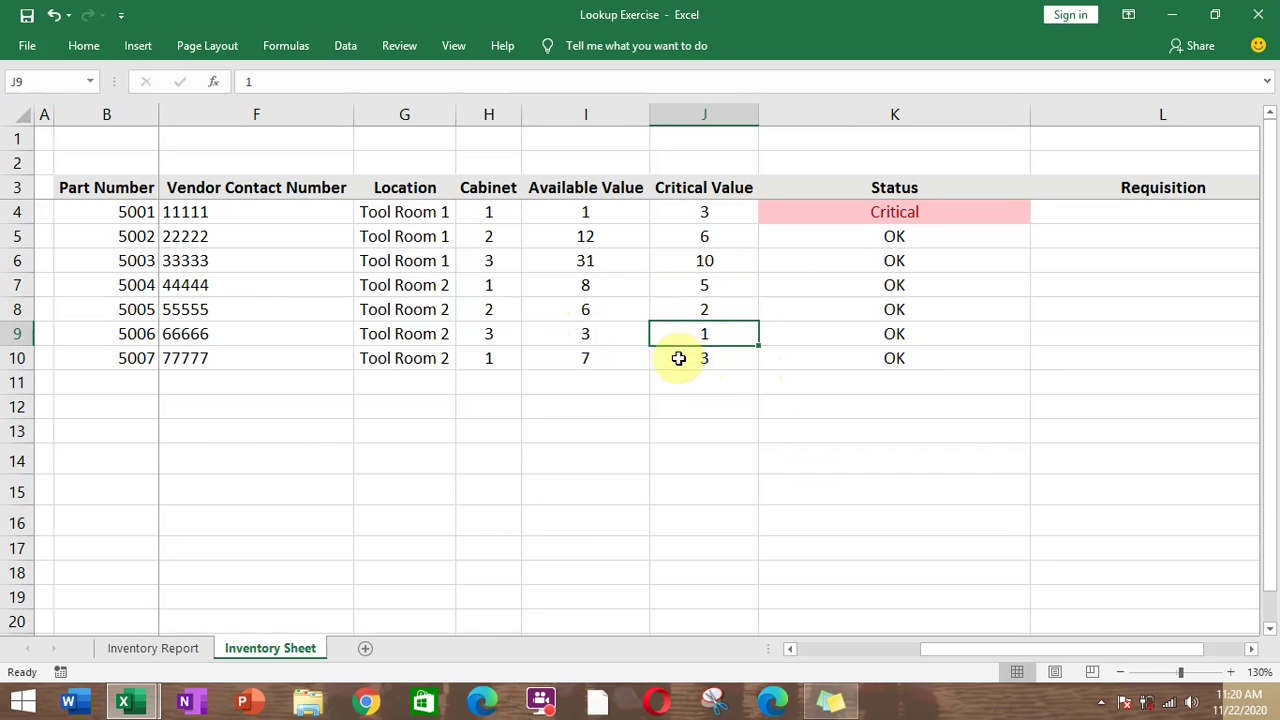
click(698, 360)
text(8)
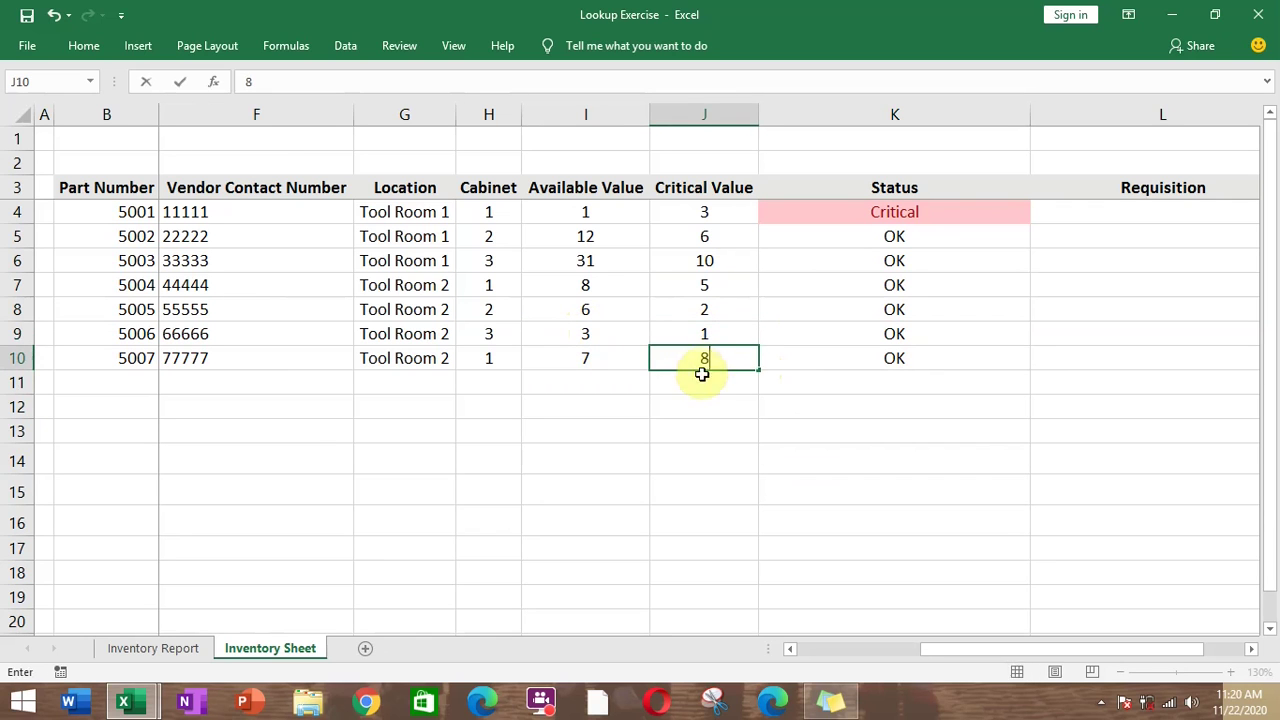
click(712, 405)
- Set the critical value of part 5007 in cell J10 to 7
click(710, 360)
text(7)
click(852, 430)
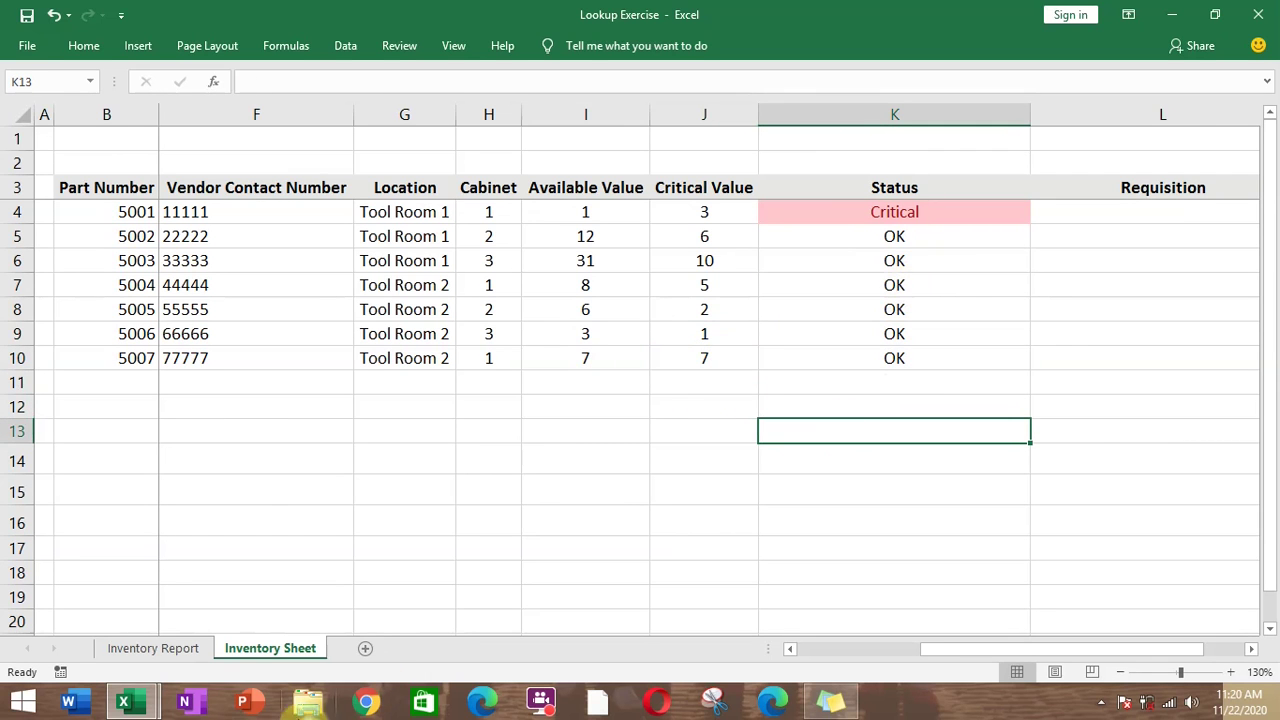
- Compare the part number entry cell on the Inventory Report with the part number column on the Inventory Sheet
click(172, 648)
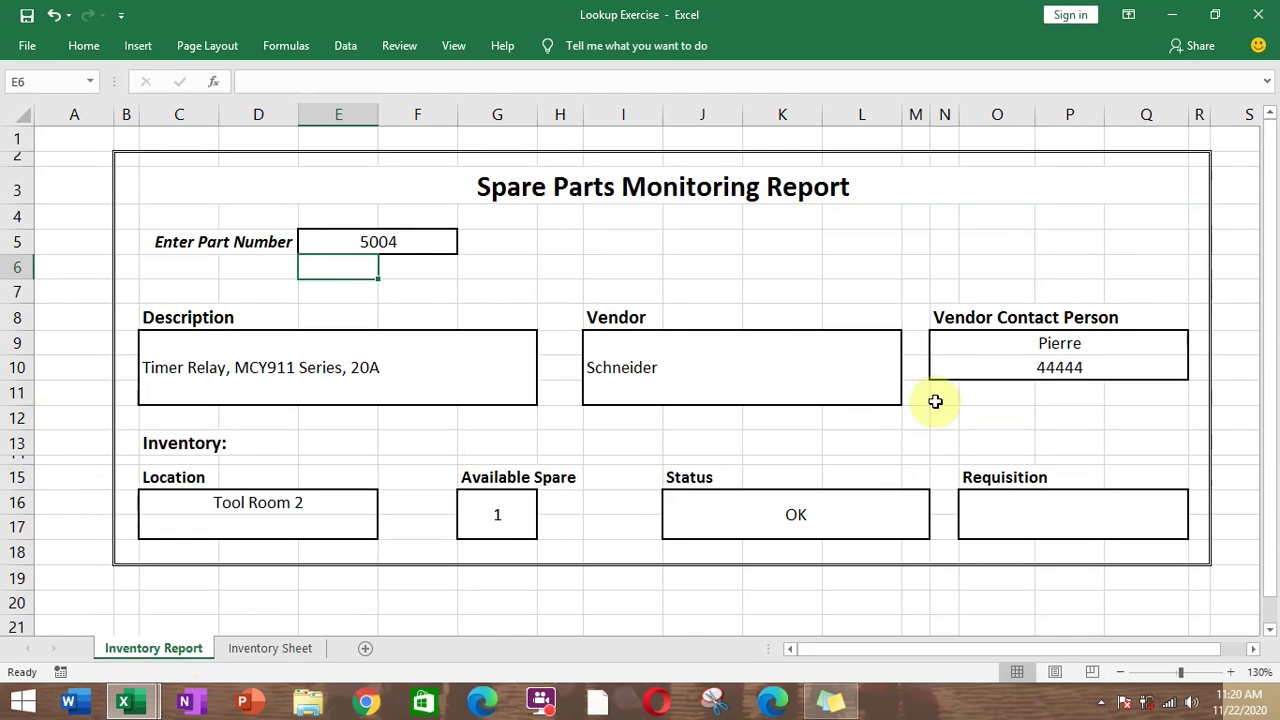
click(340, 240)
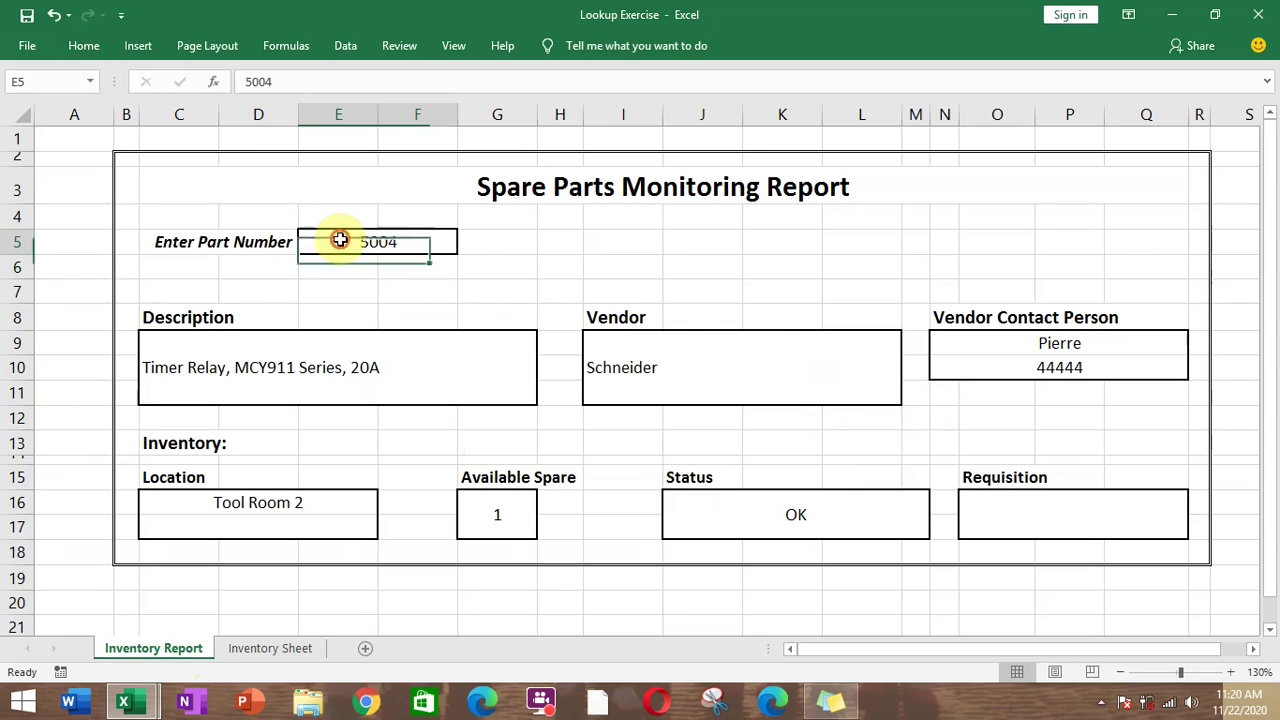
click(354, 500)
click(384, 335)
click(379, 247)
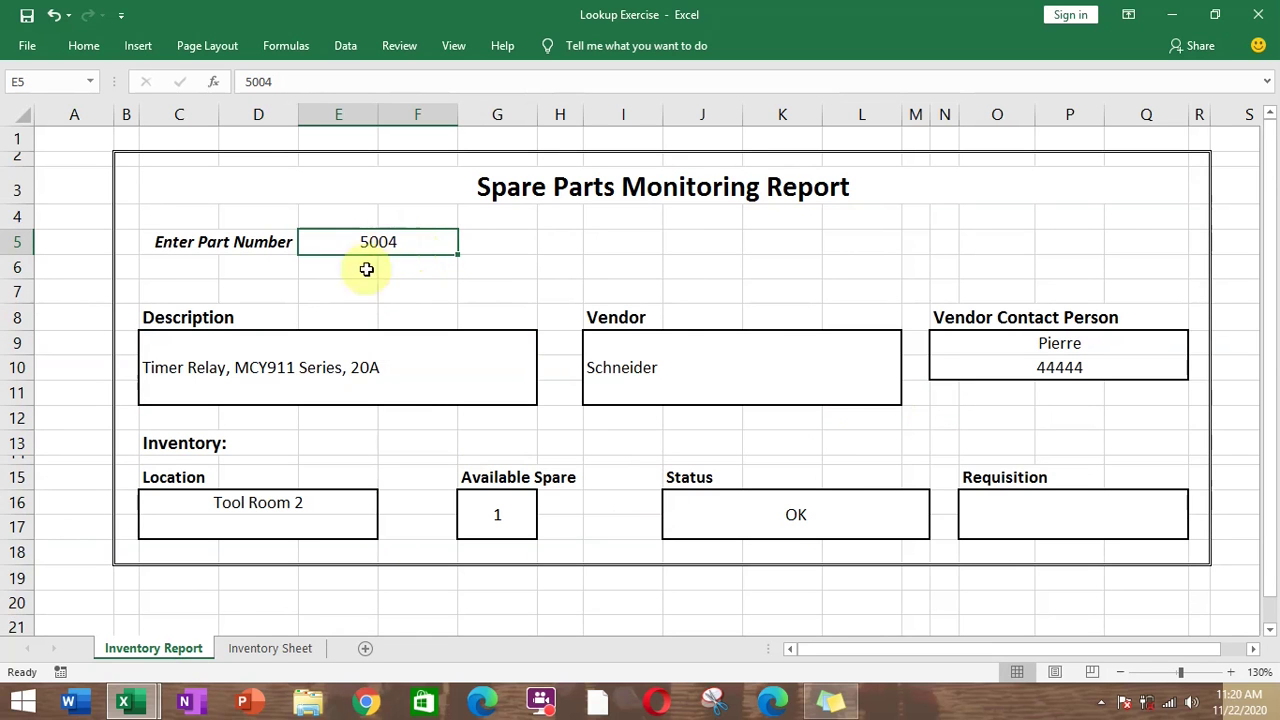
click(272, 649)
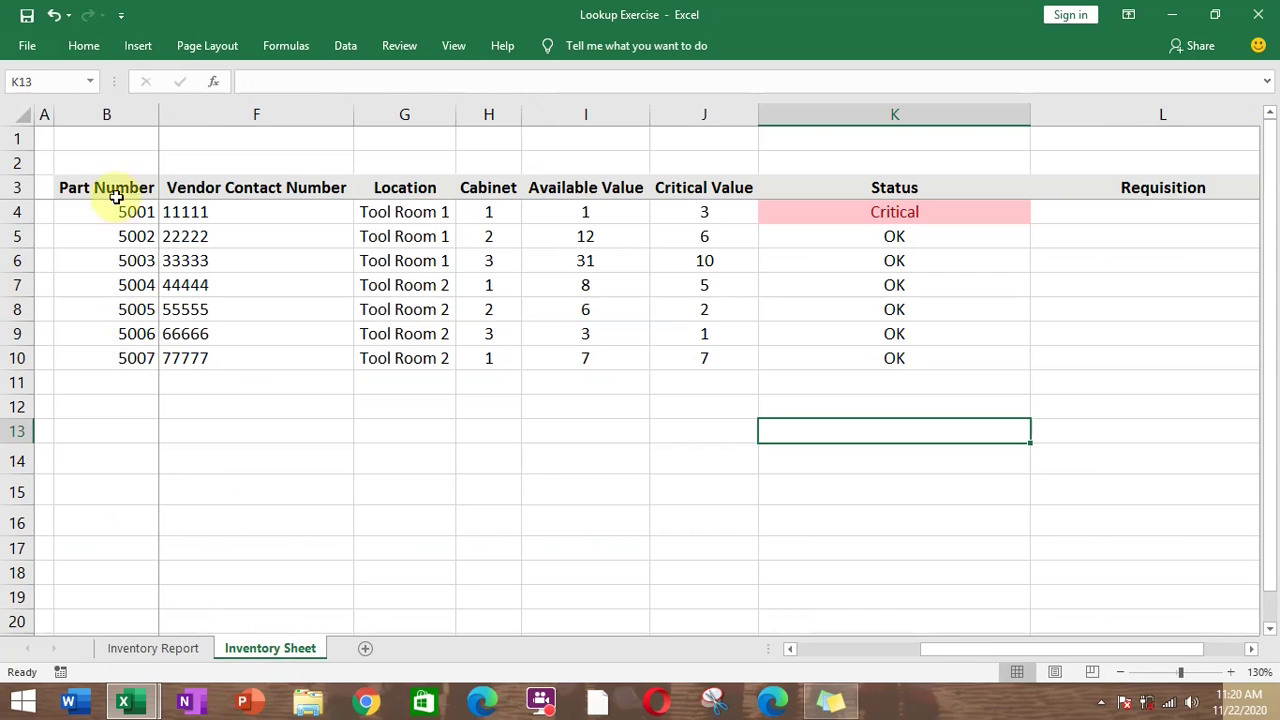
click(188, 649)
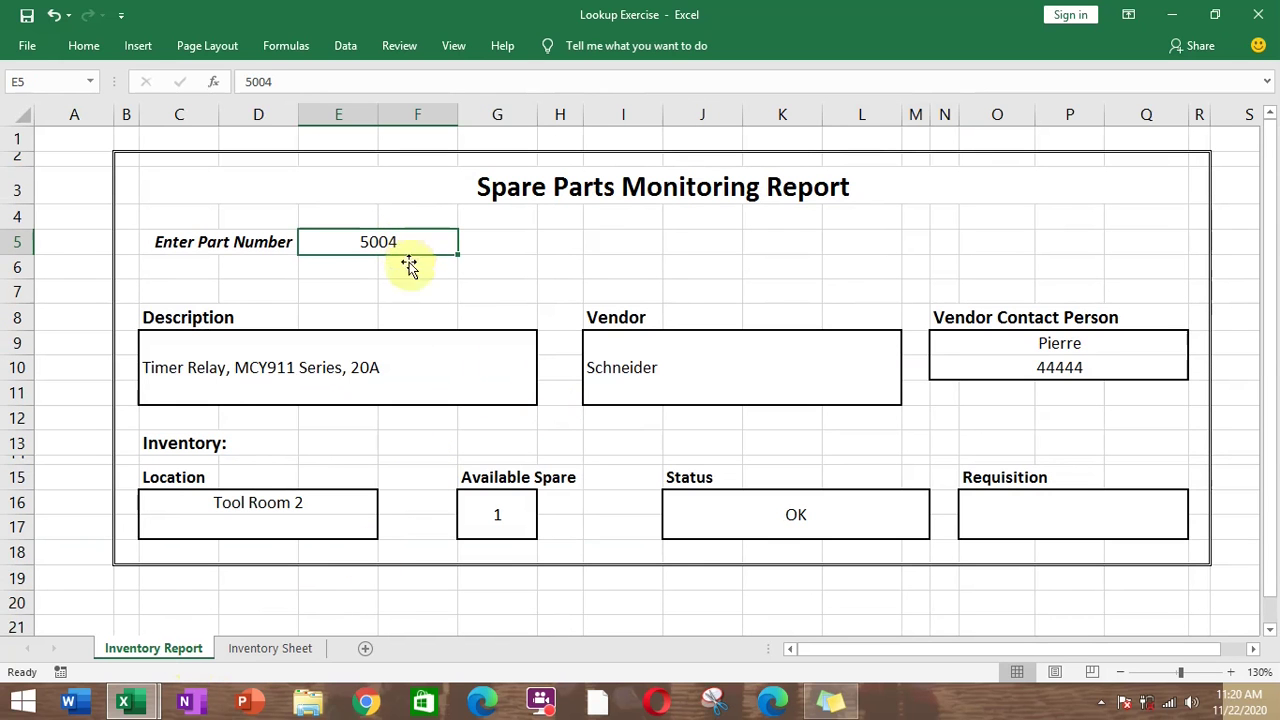
click(279, 652)
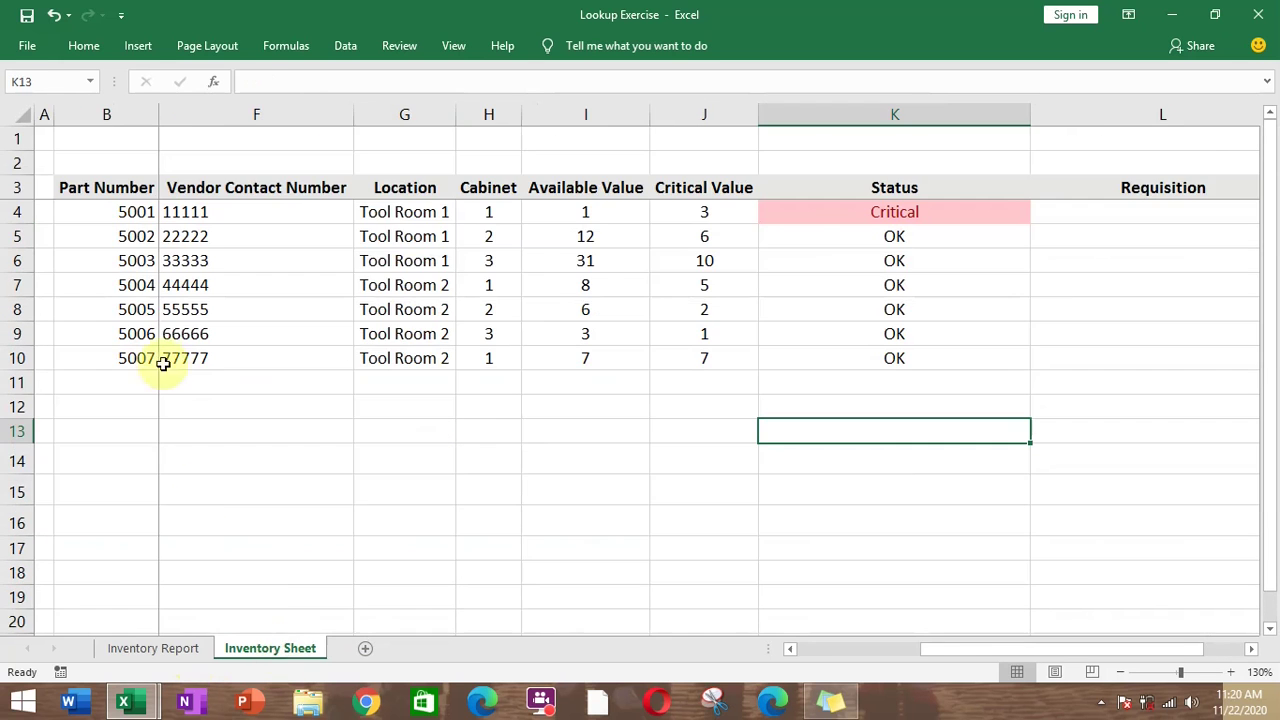
- Check the range name assigned to the part numbers in B4:B10 on the Inventory Sheet
drag(130, 211, 116, 357)
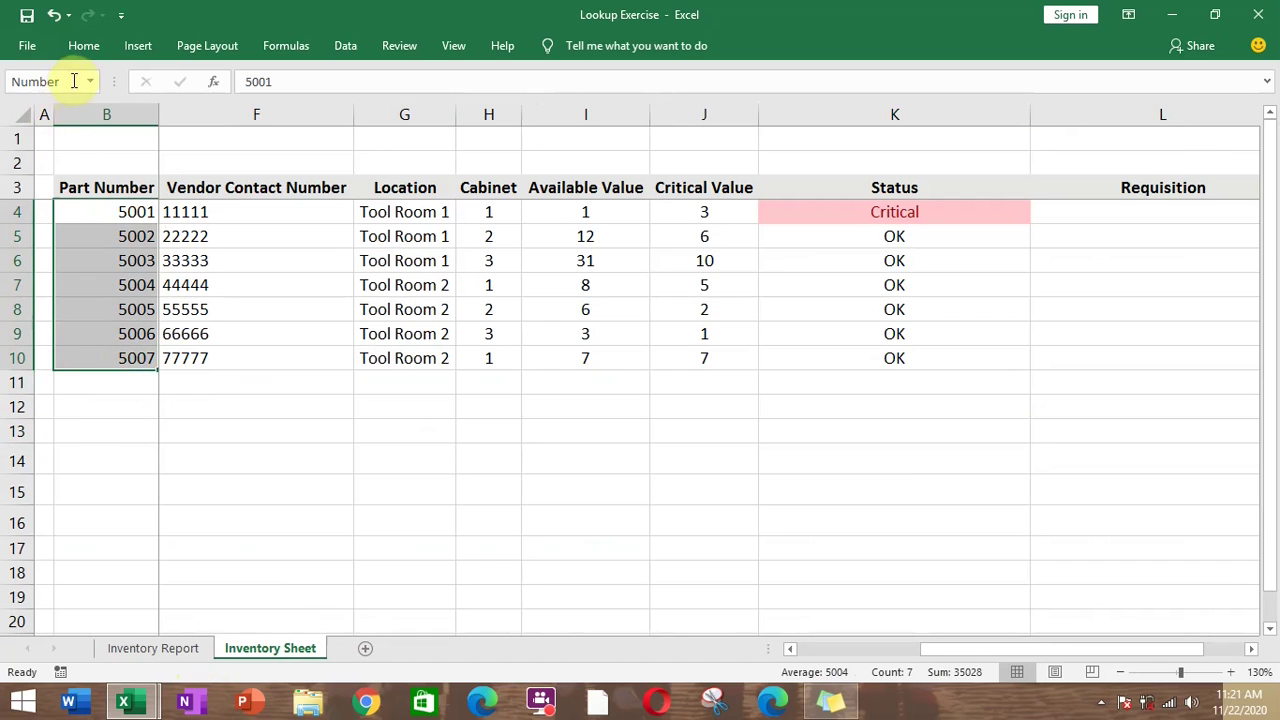
click(75, 81)
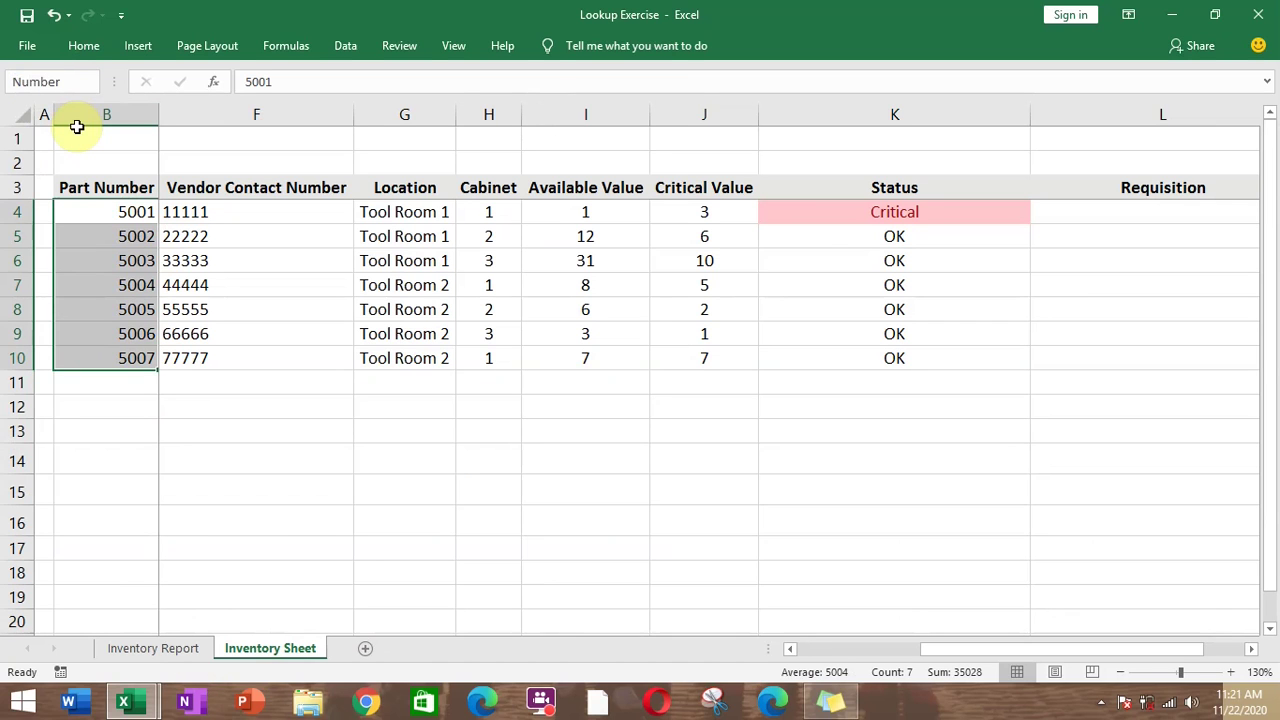
click(177, 455)
click(124, 206)
drag(127, 208, 116, 357)
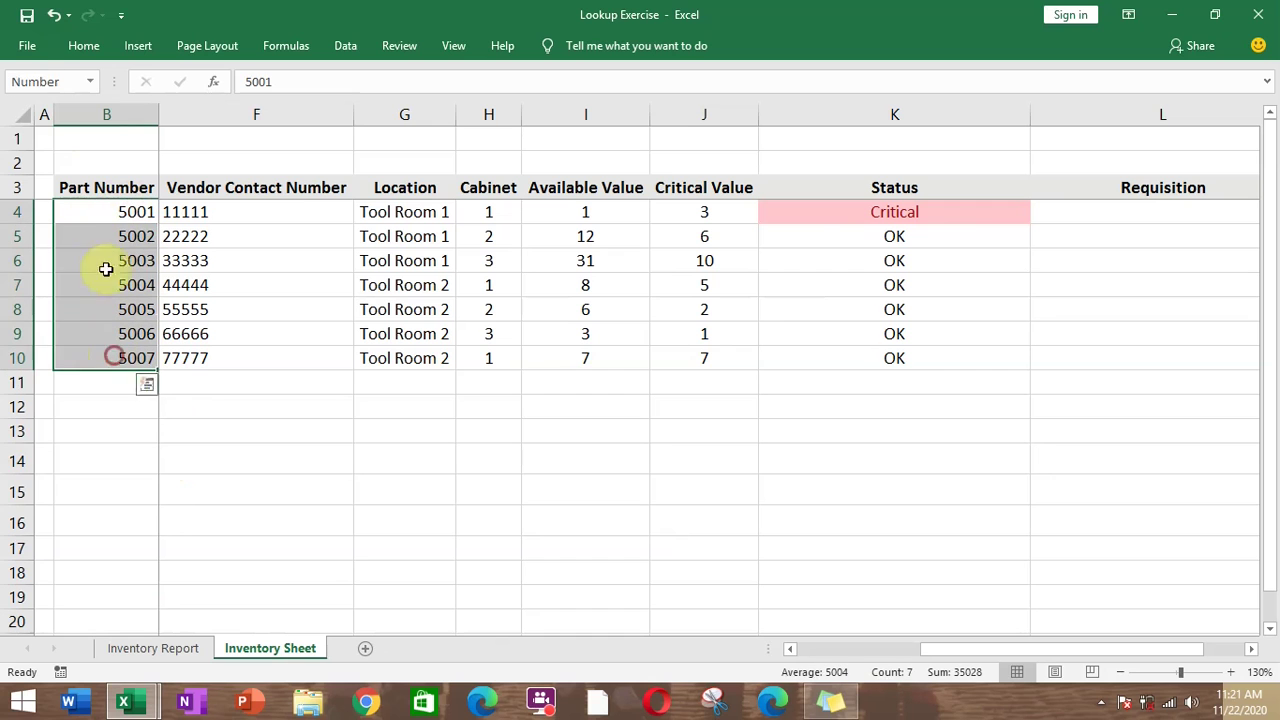
drag(108, 209, 140, 236)
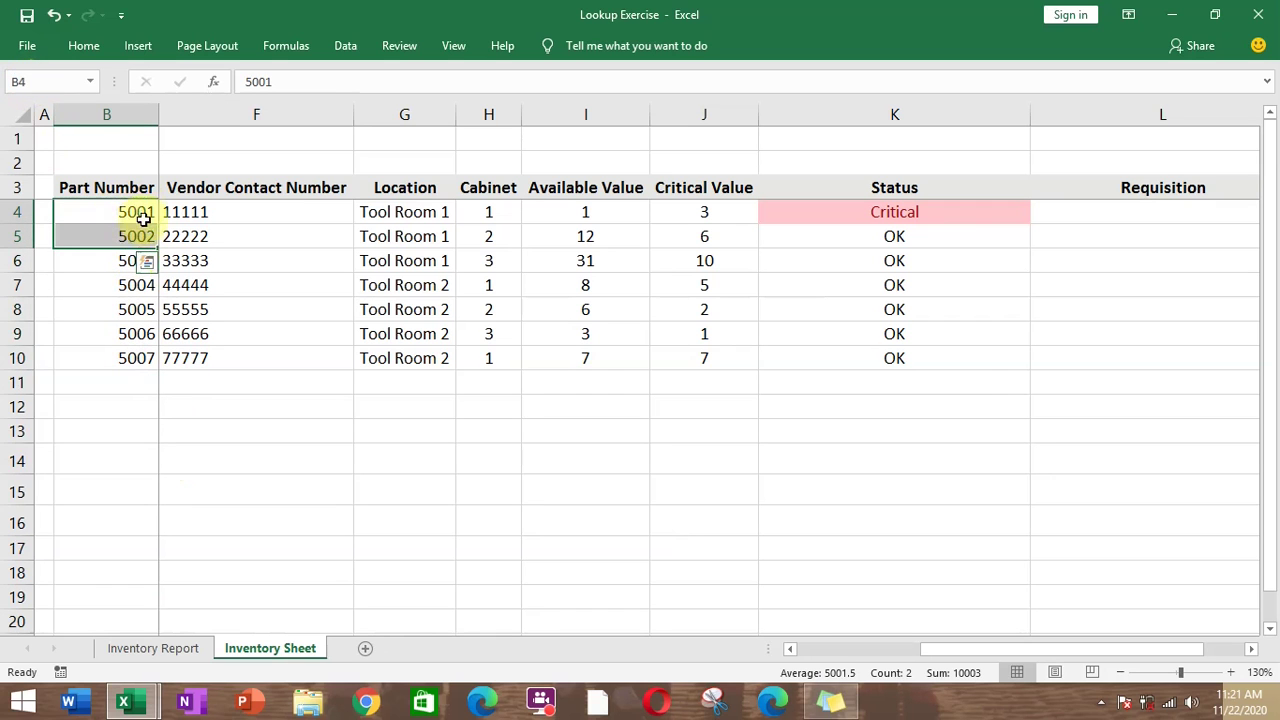
click(27, 84)
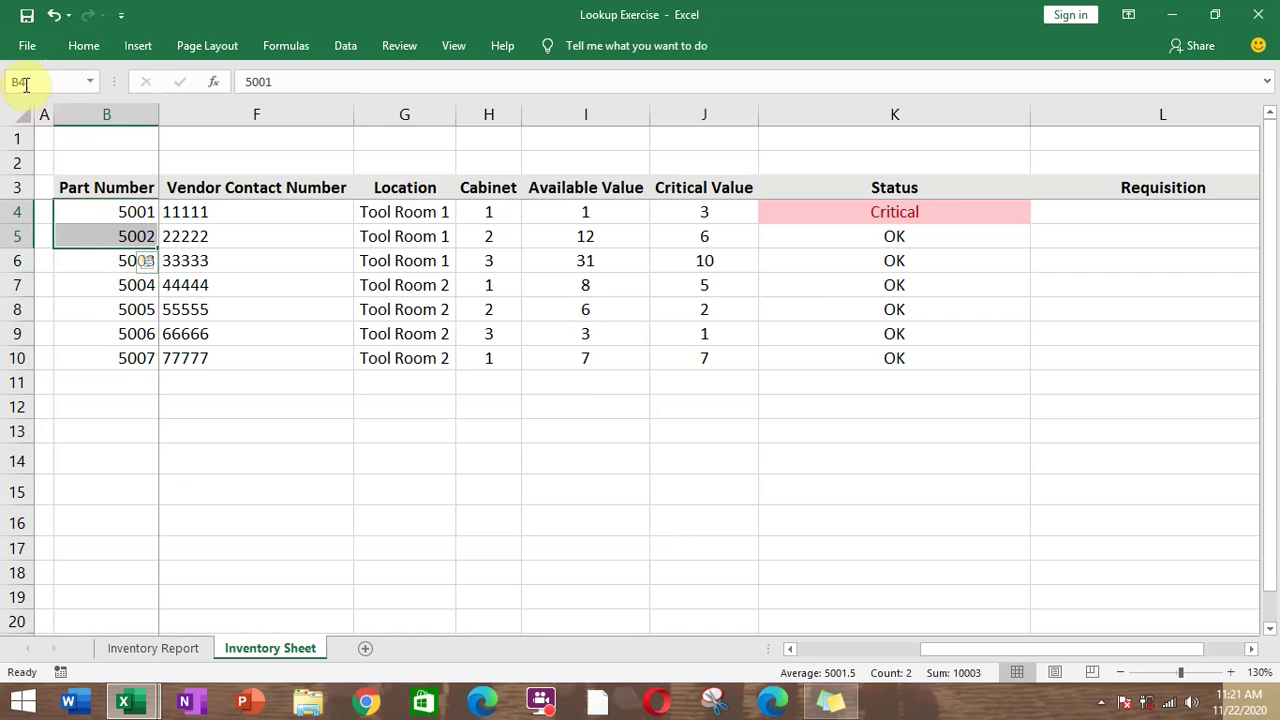
click(105, 212)
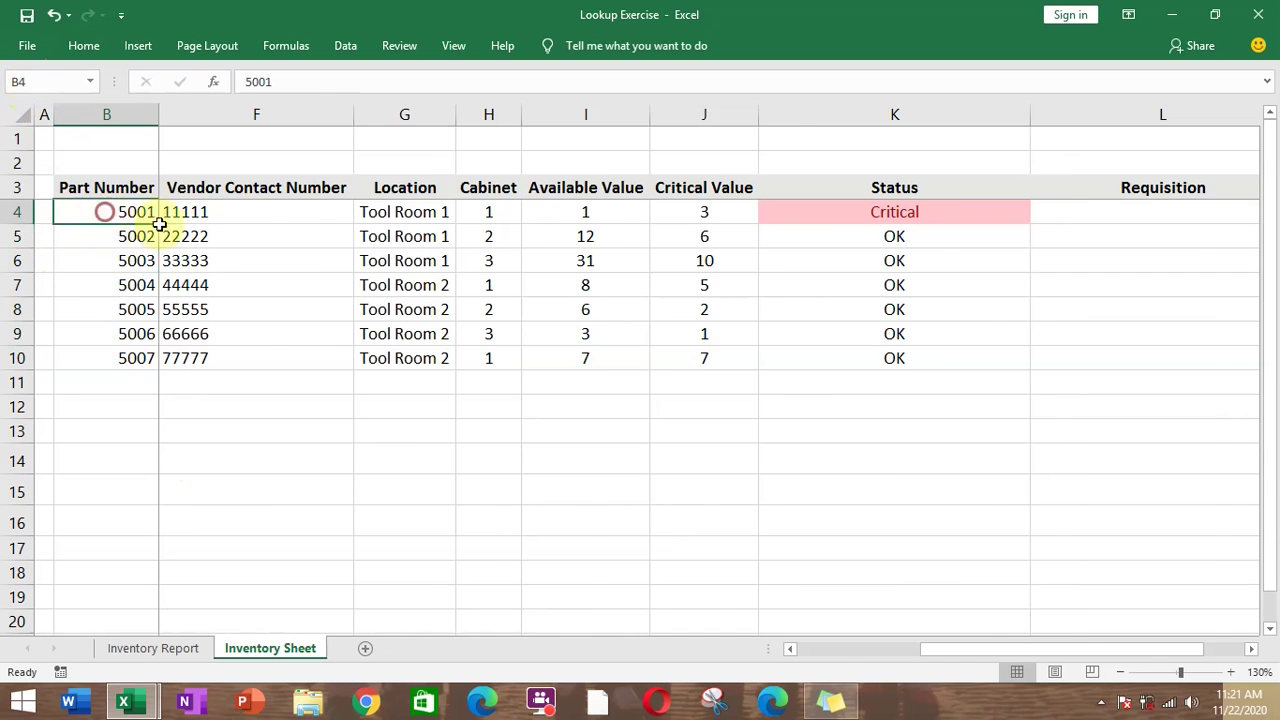
drag(158, 224, 129, 360)
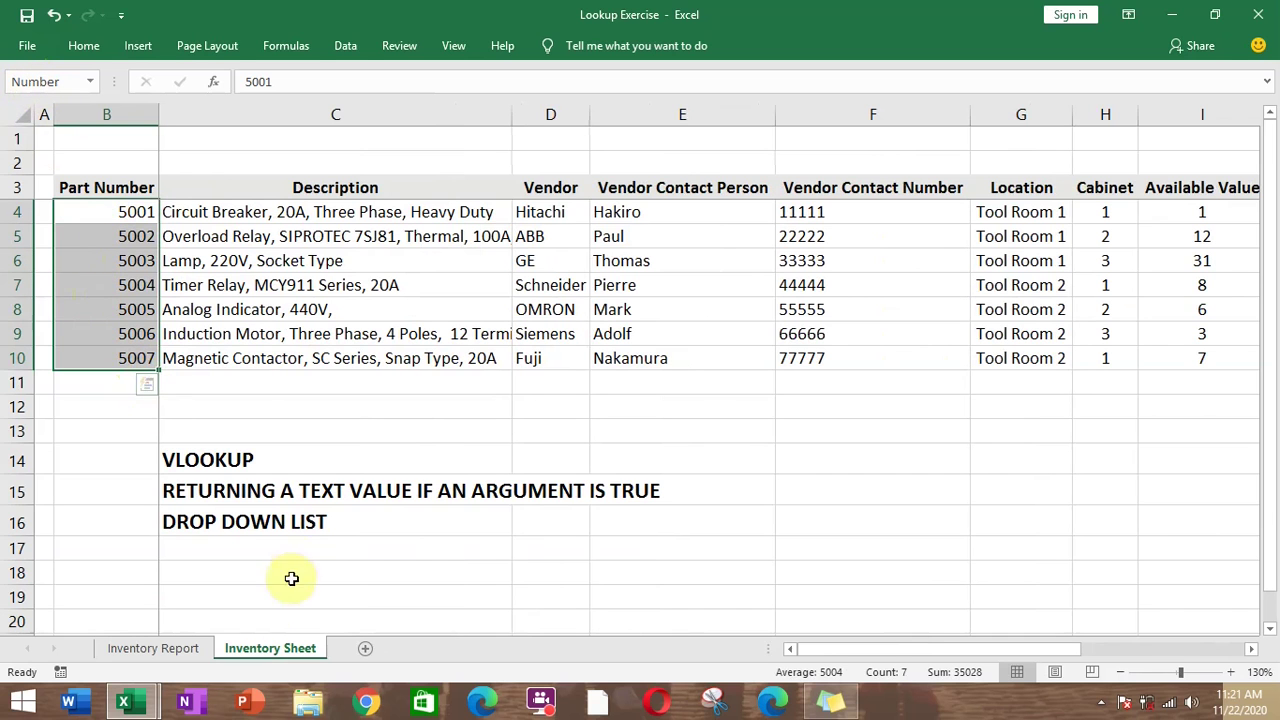
- Clear the part number from cell E5 on the Inventory Report
click(166, 654)
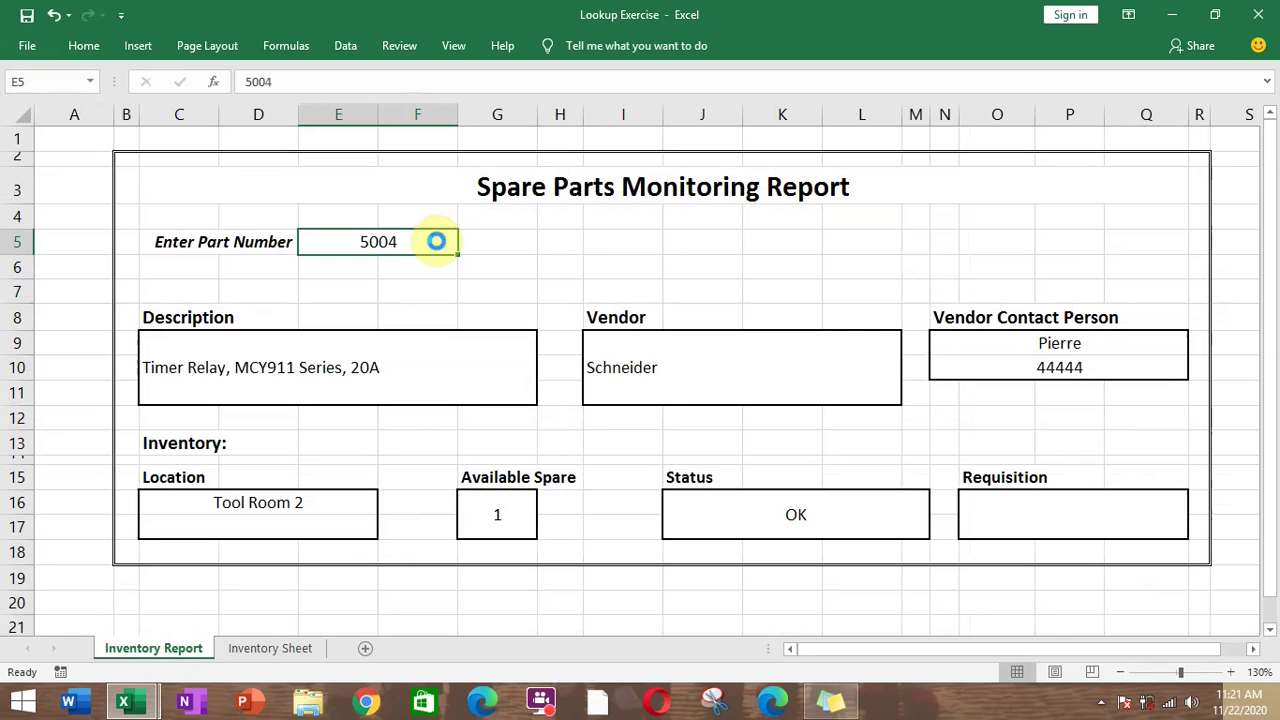
key(Delete)
click(319, 280)
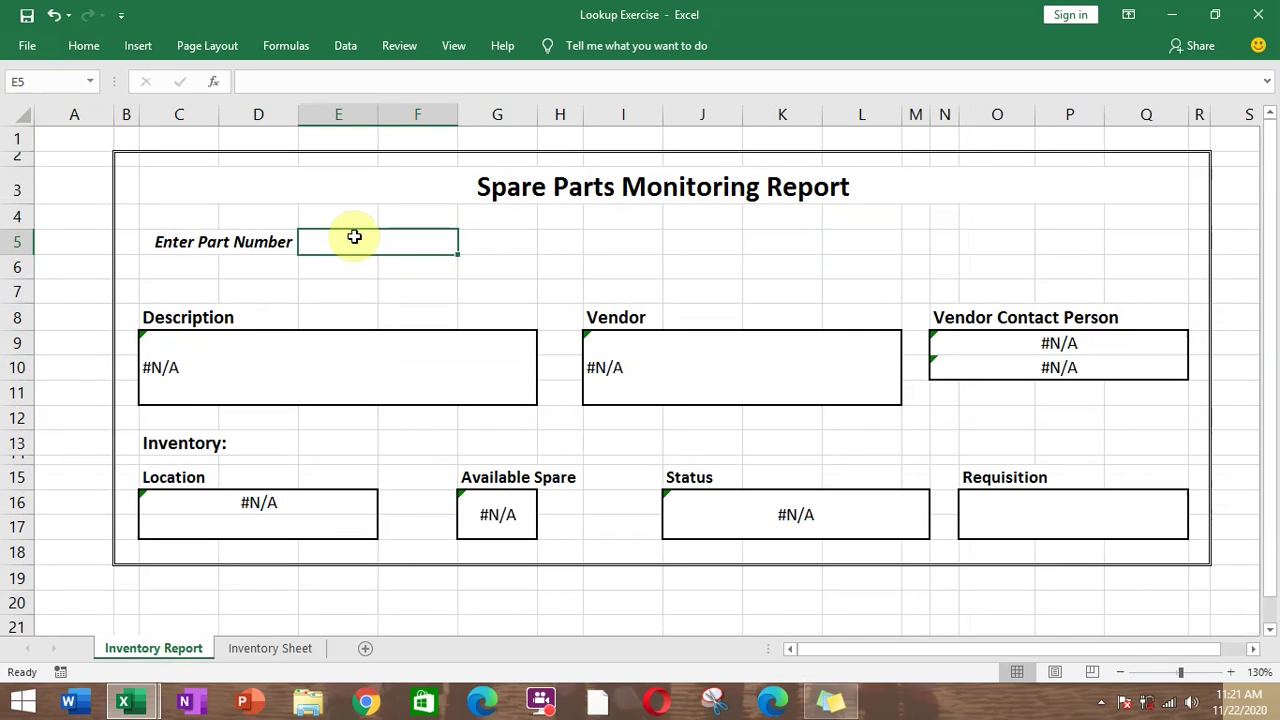
- Add List data validation to cell E5 with the Inventory Sheet's part numbers, =Number, as its source
click(345, 45)
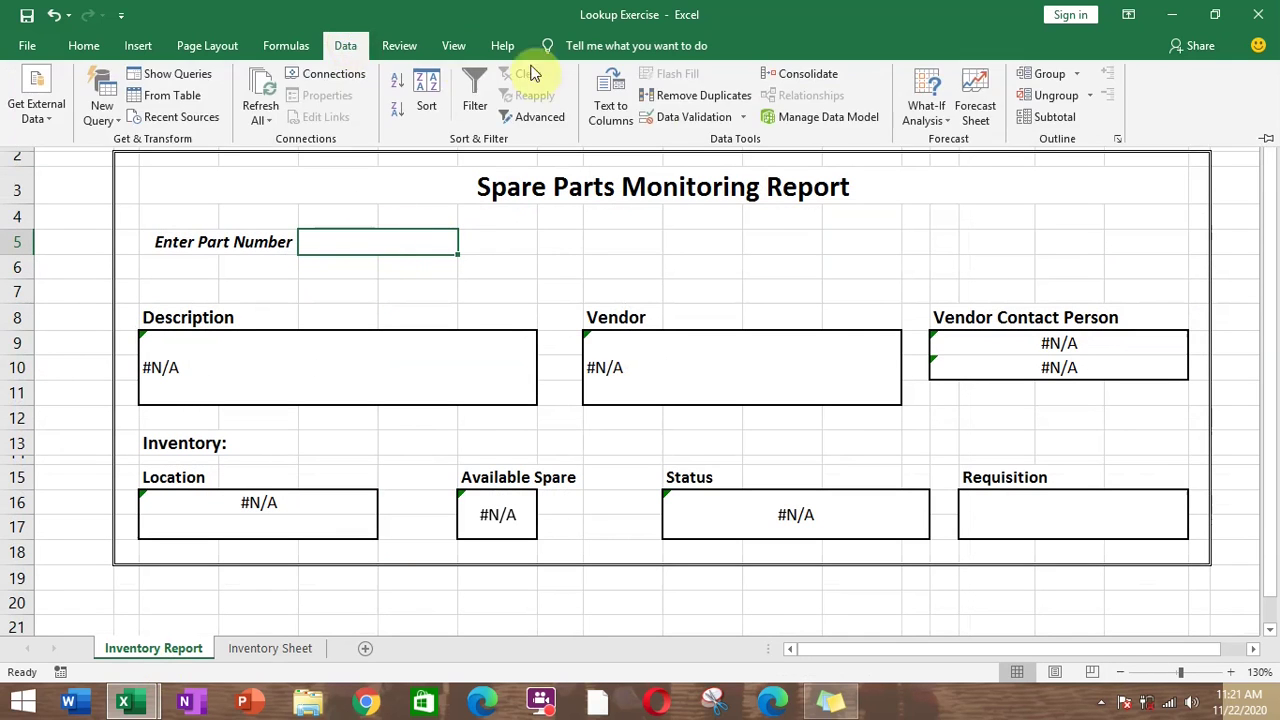
click(715, 192)
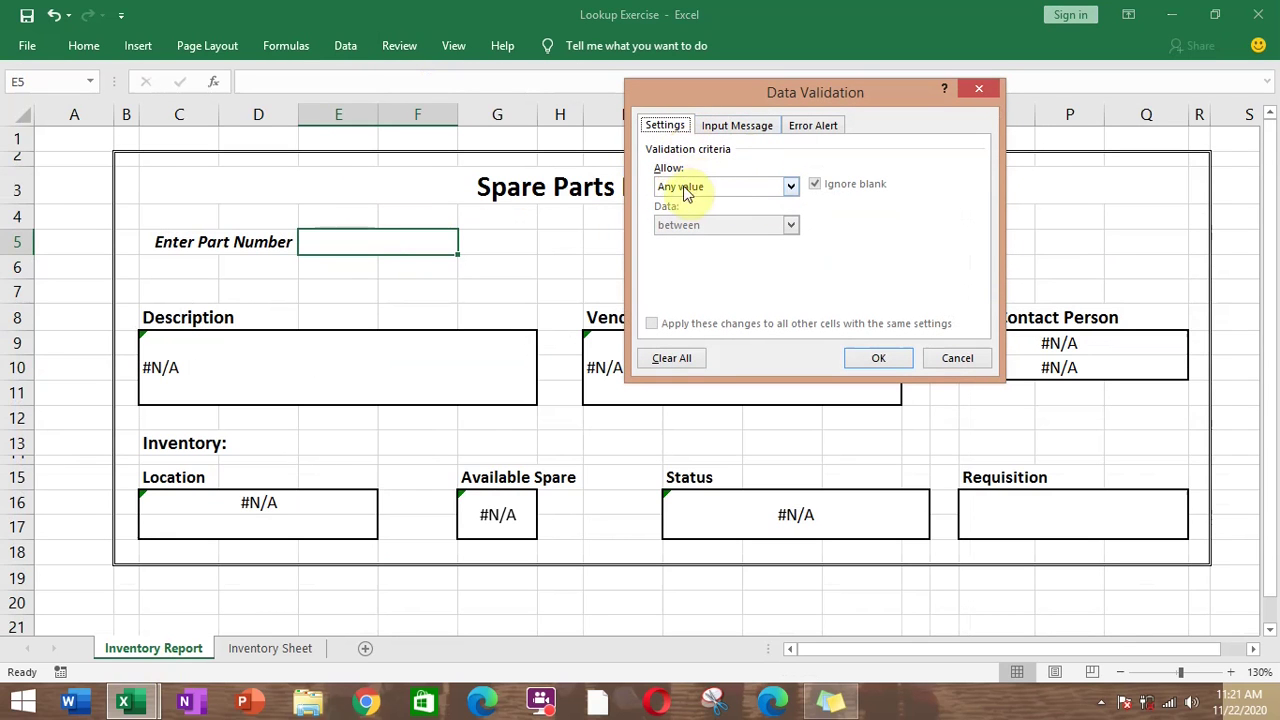
click(790, 190)
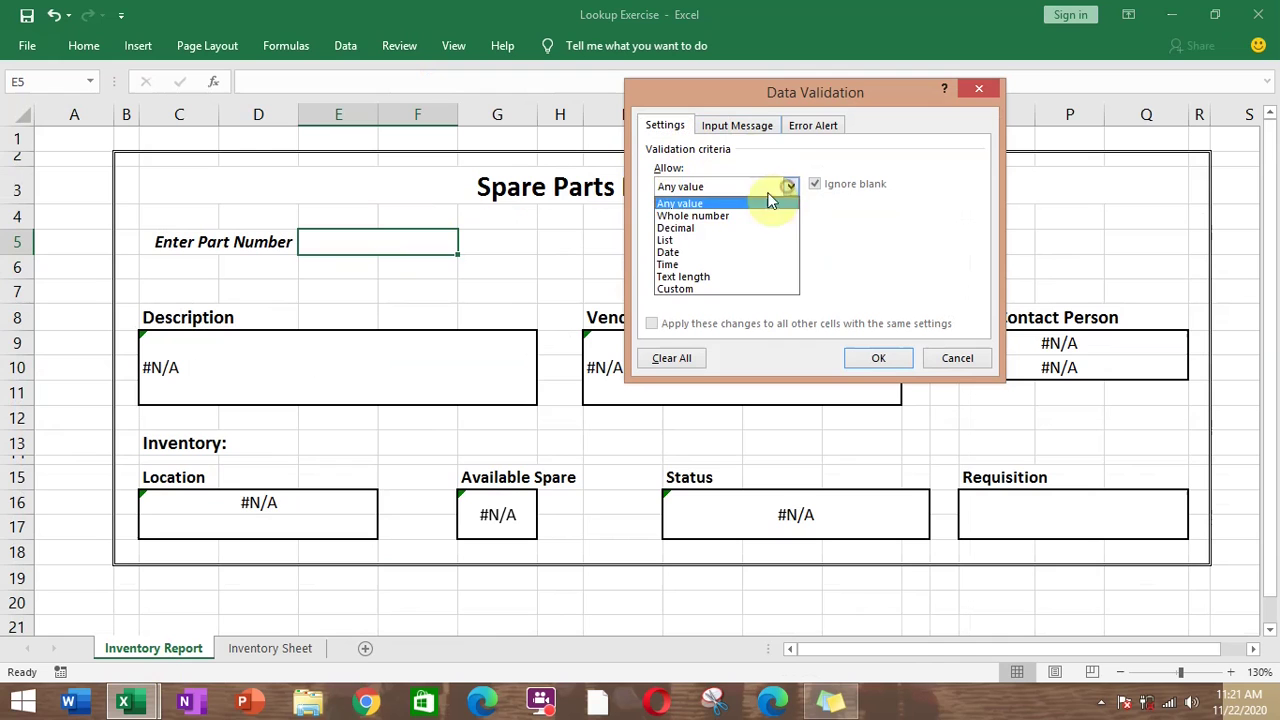
click(680, 246)
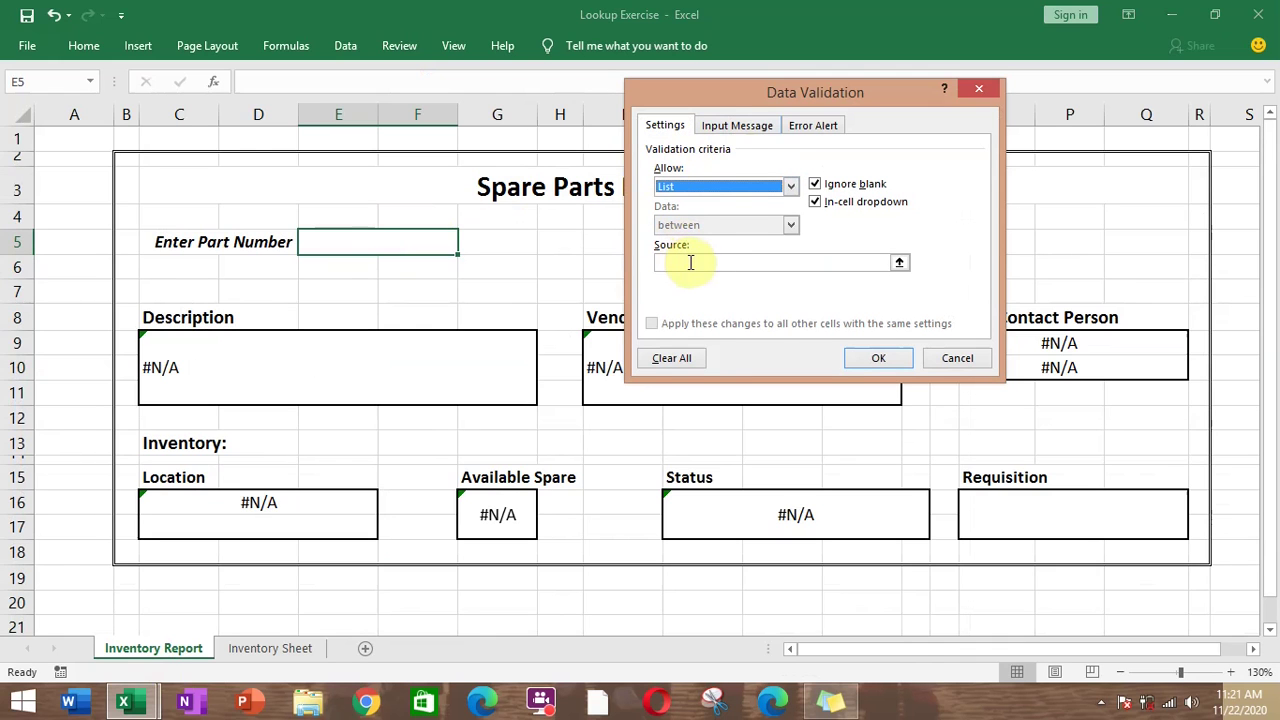
click(709, 262)
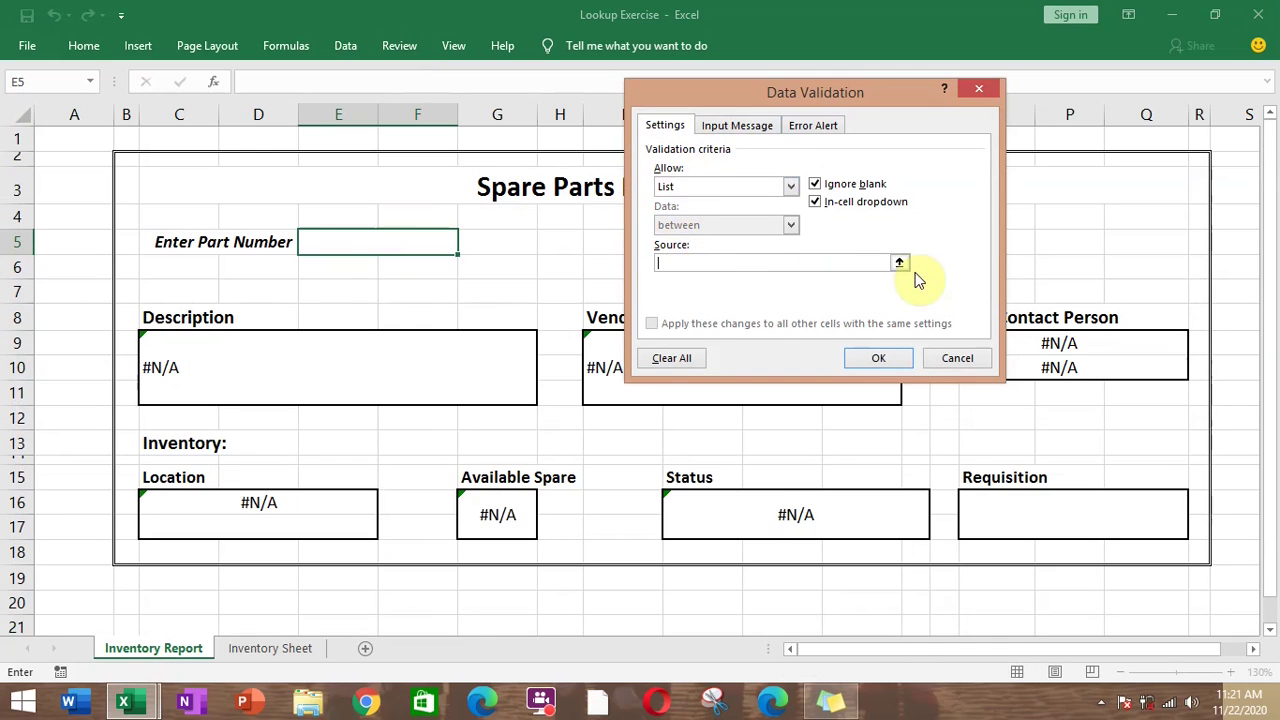
click(272, 648)
drag(114, 209, 114, 362)
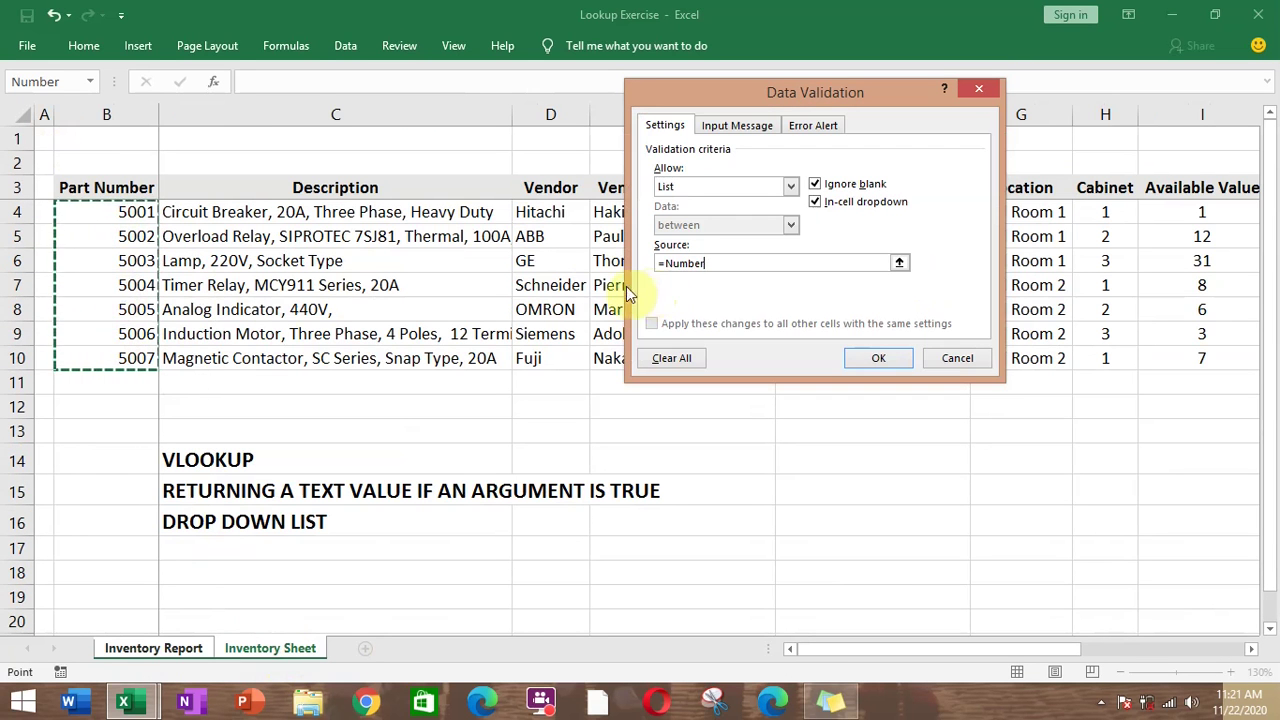
click(872, 358)
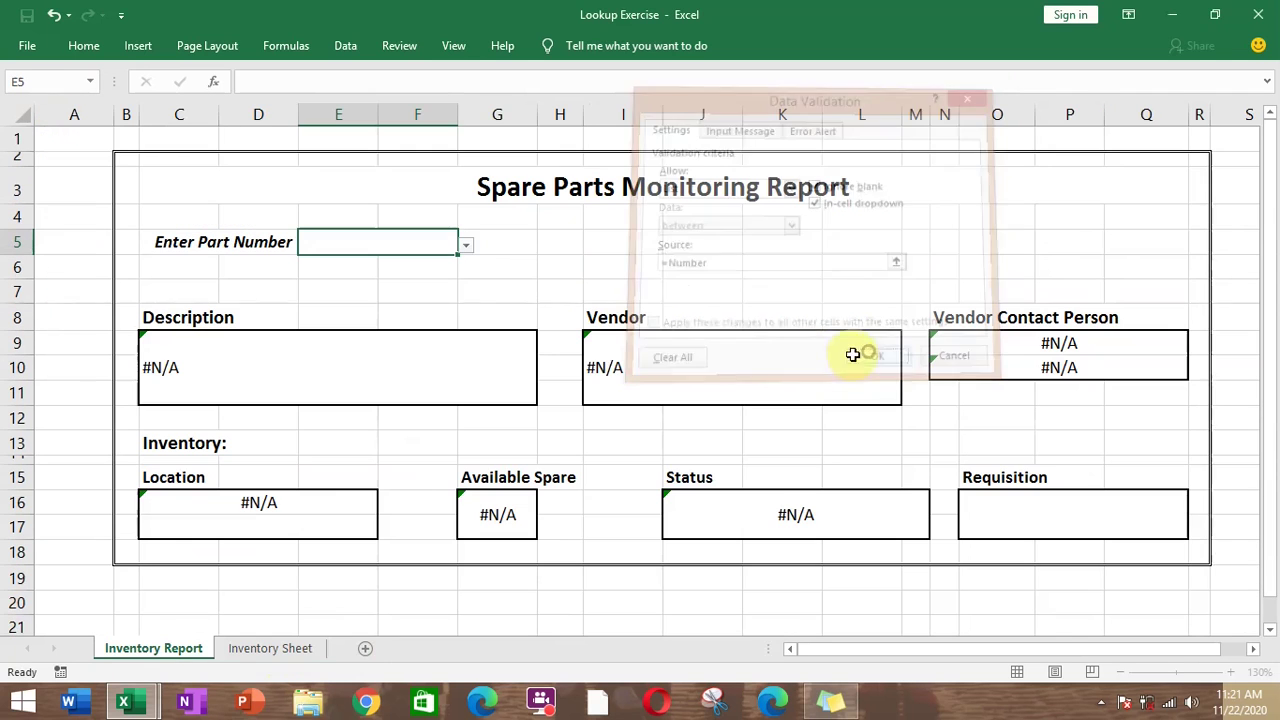
- Choose part number 5006 from the drop-down in cell E5 and compare its report details with the Inventory Sheet
click(466, 245)
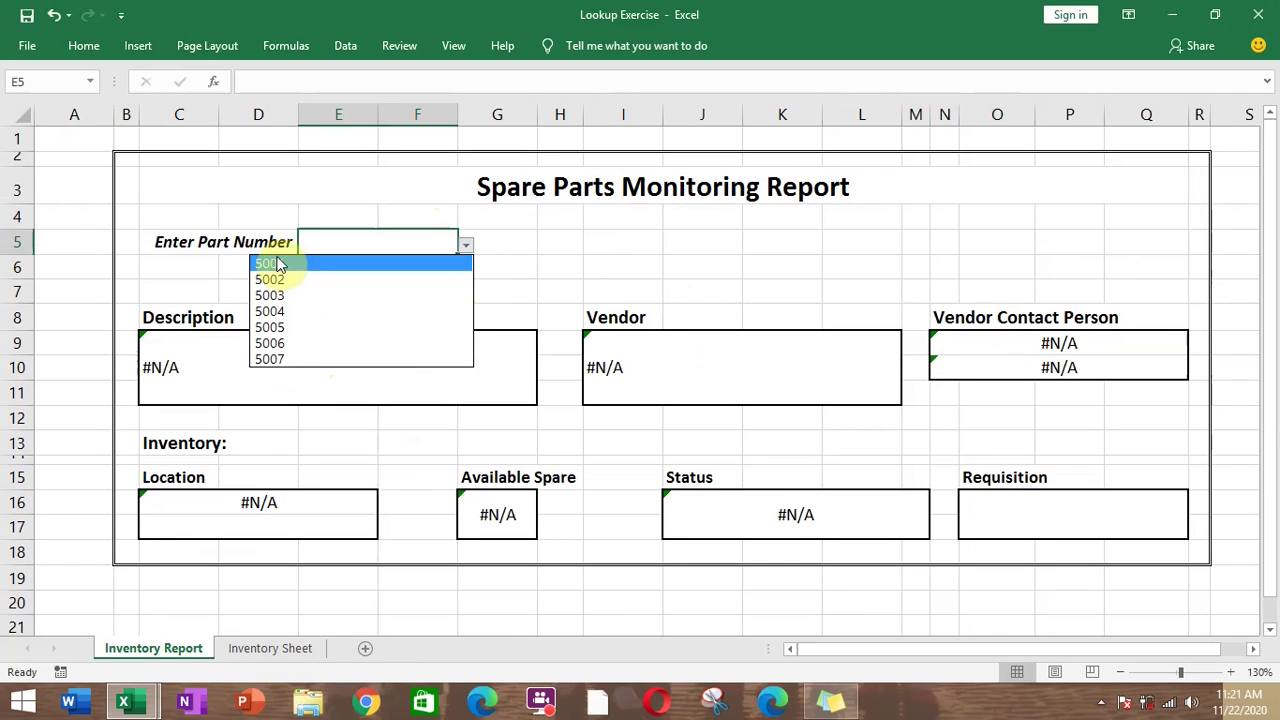
click(276, 343)
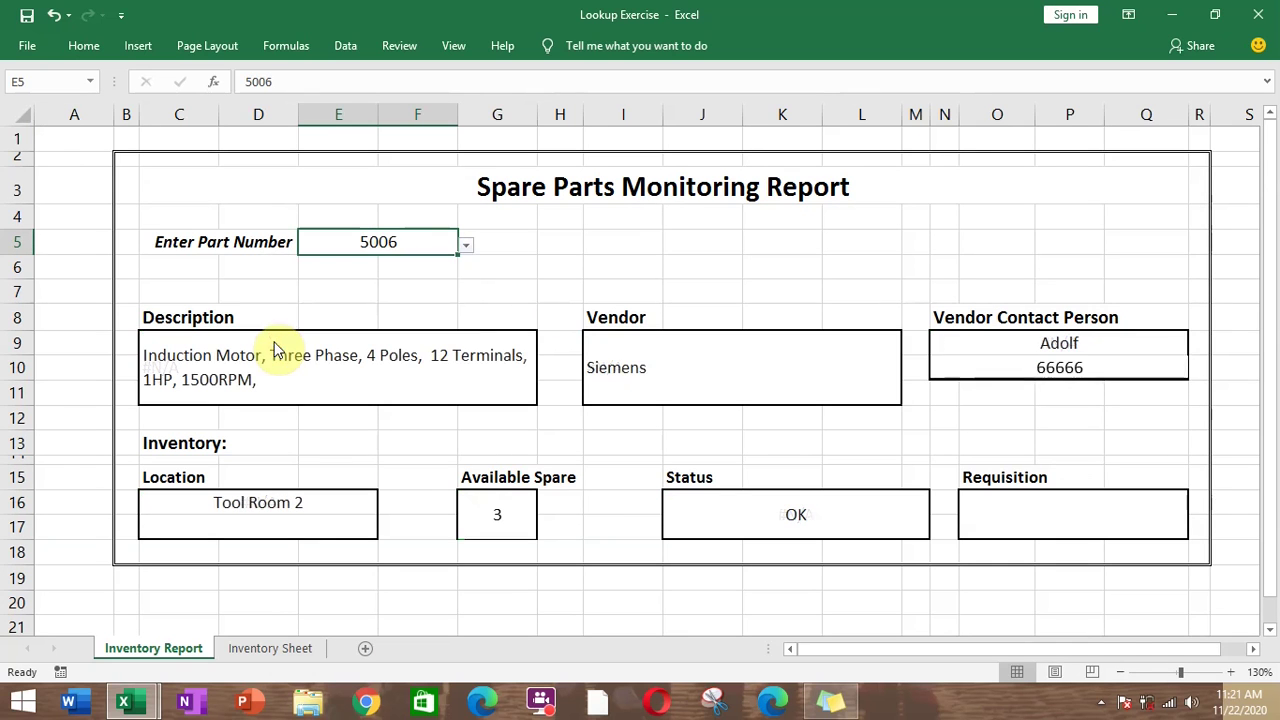
click(260, 649)
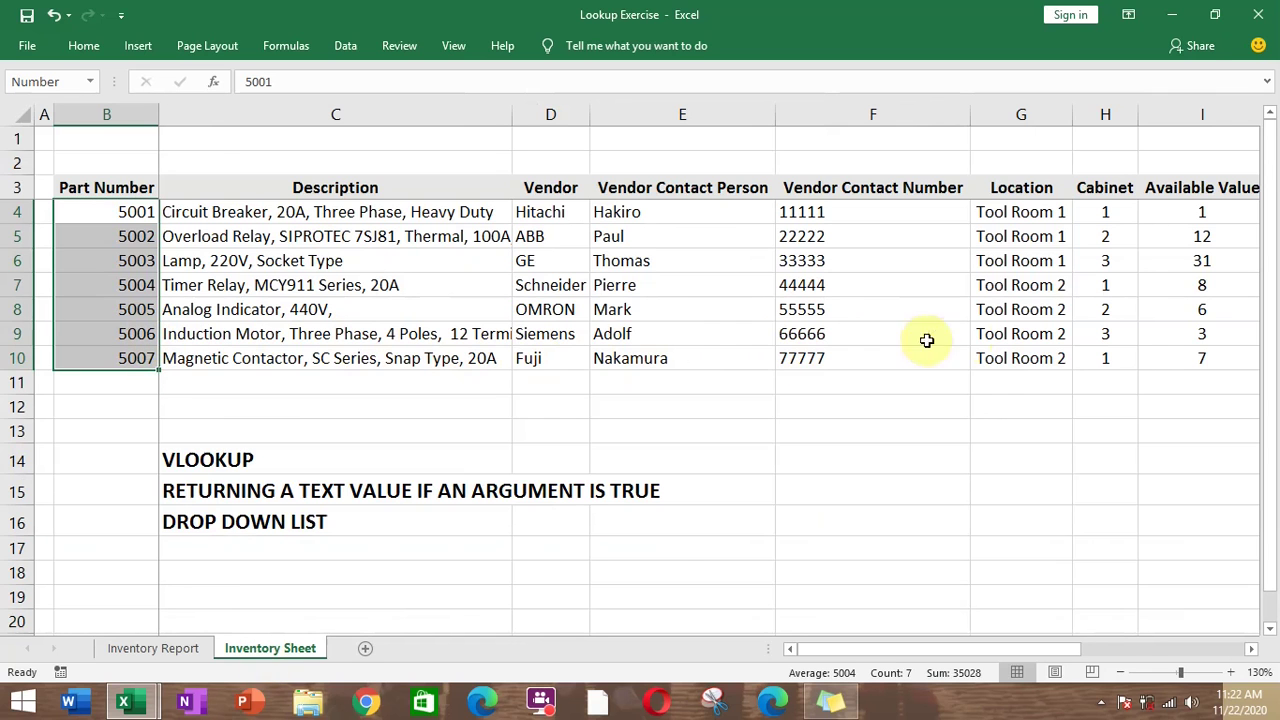
click(160, 649)
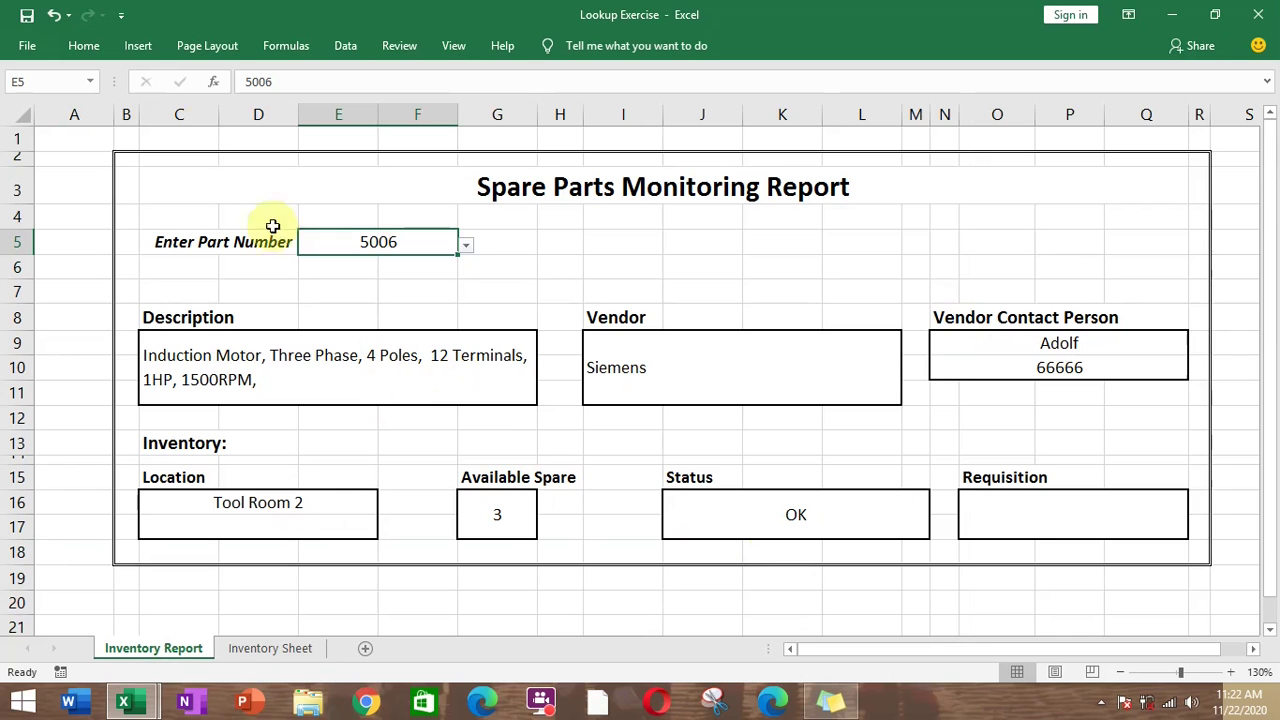
- Review the topic notes in C14:C16 on the Inventory Sheet and the part number choices offered in the Inventory Report's cell E5
click(271, 650)
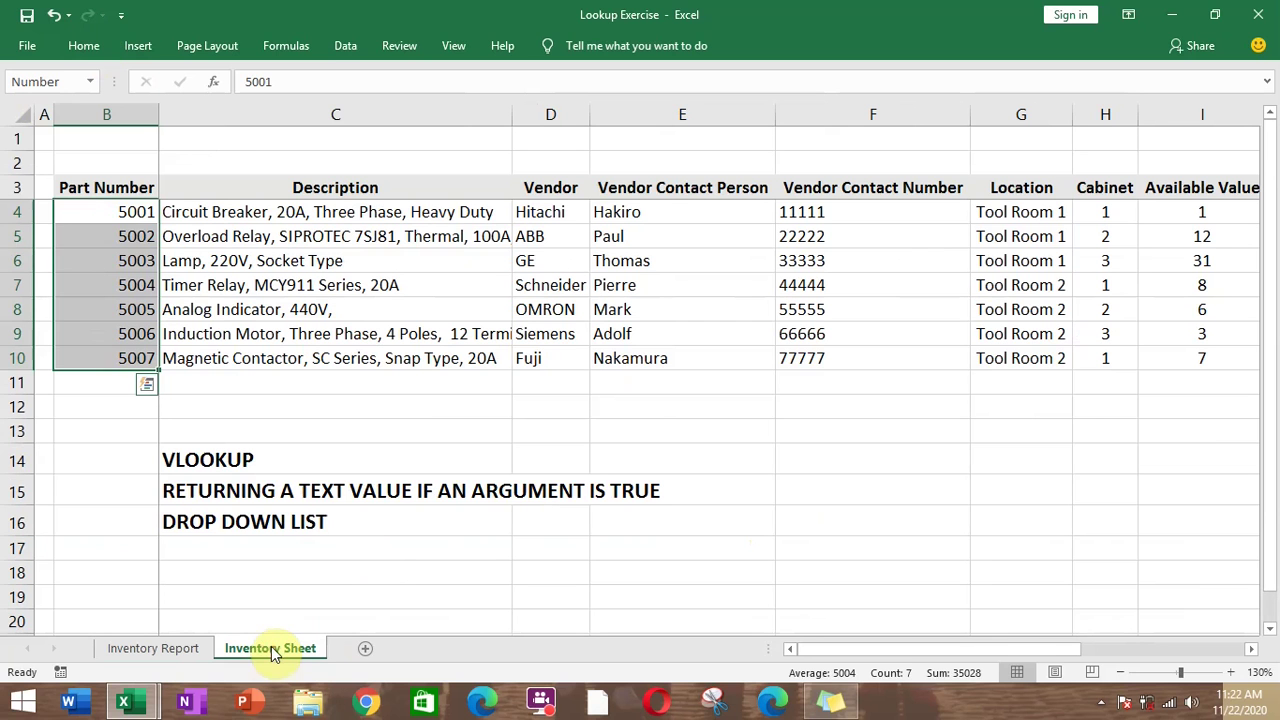
click(215, 459)
click(209, 491)
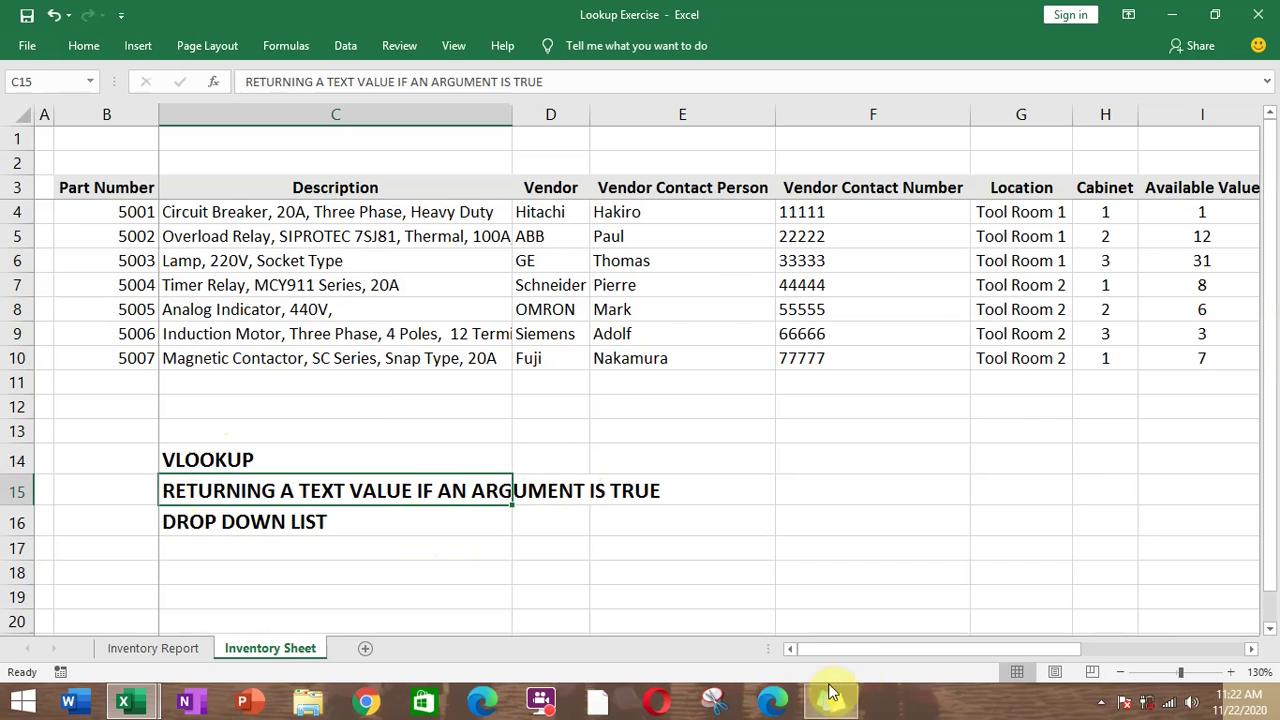
drag(857, 650, 826, 657)
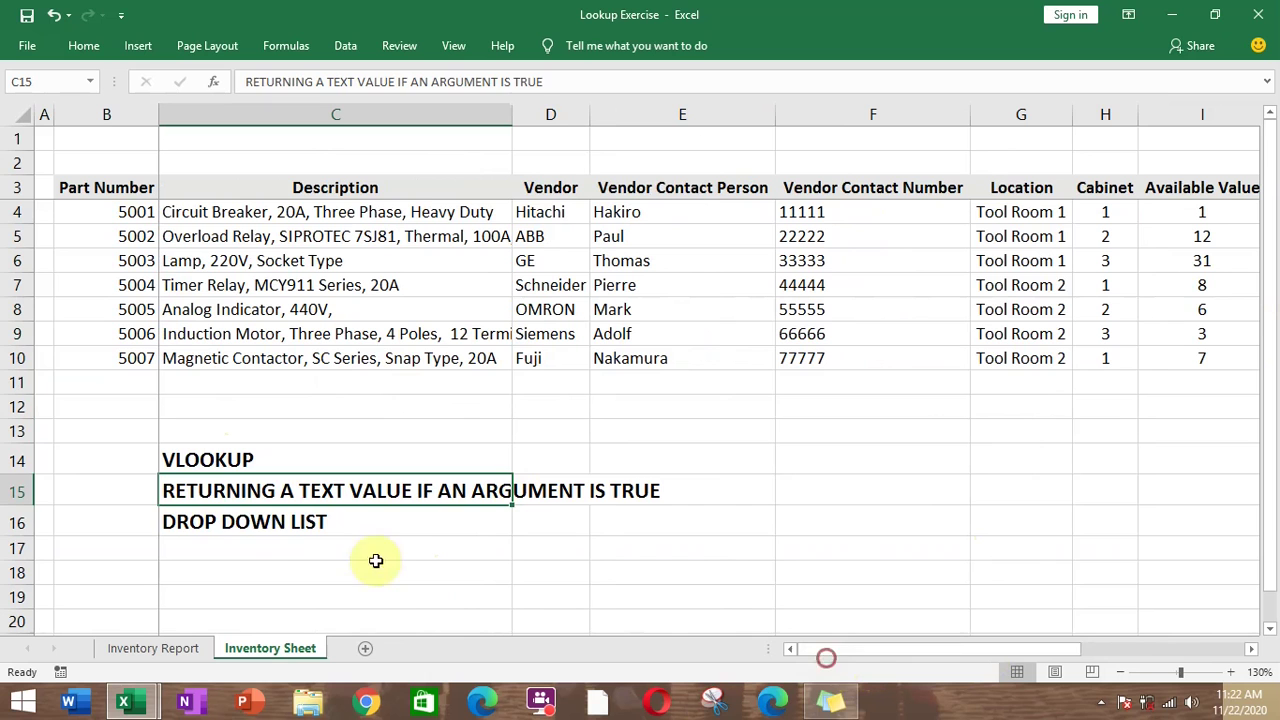
click(244, 524)
click(175, 648)
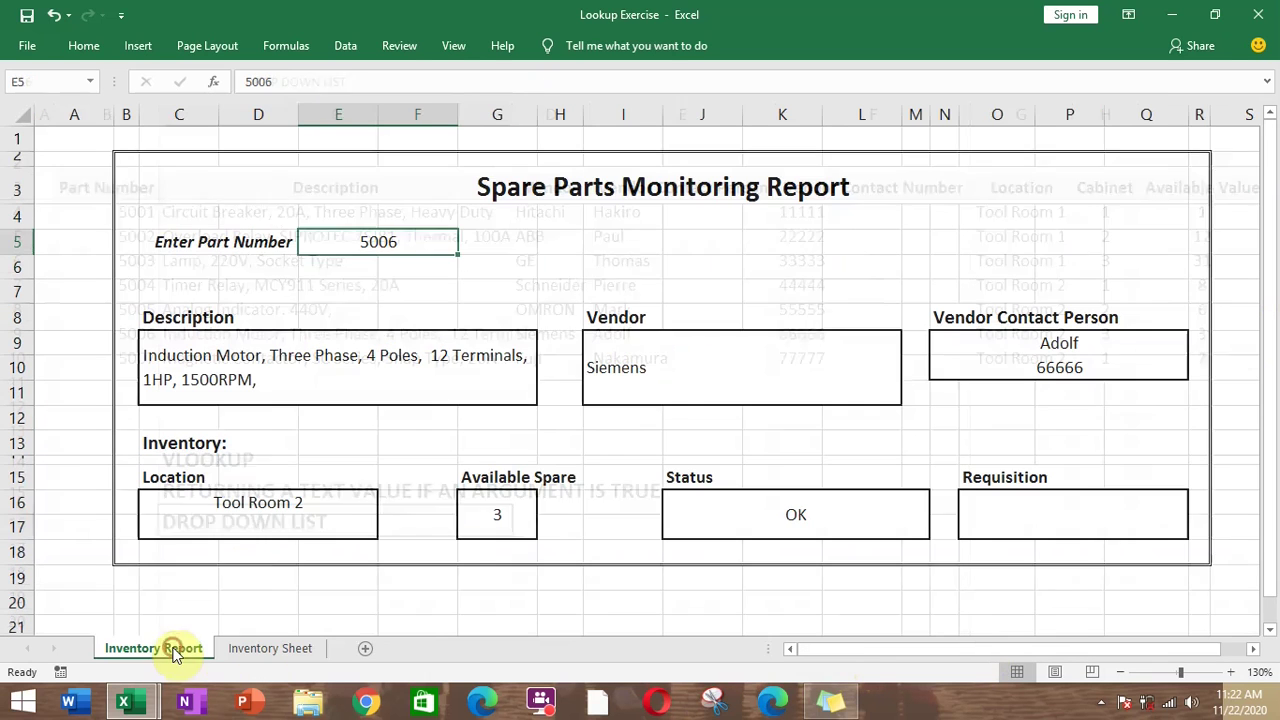
click(468, 246)
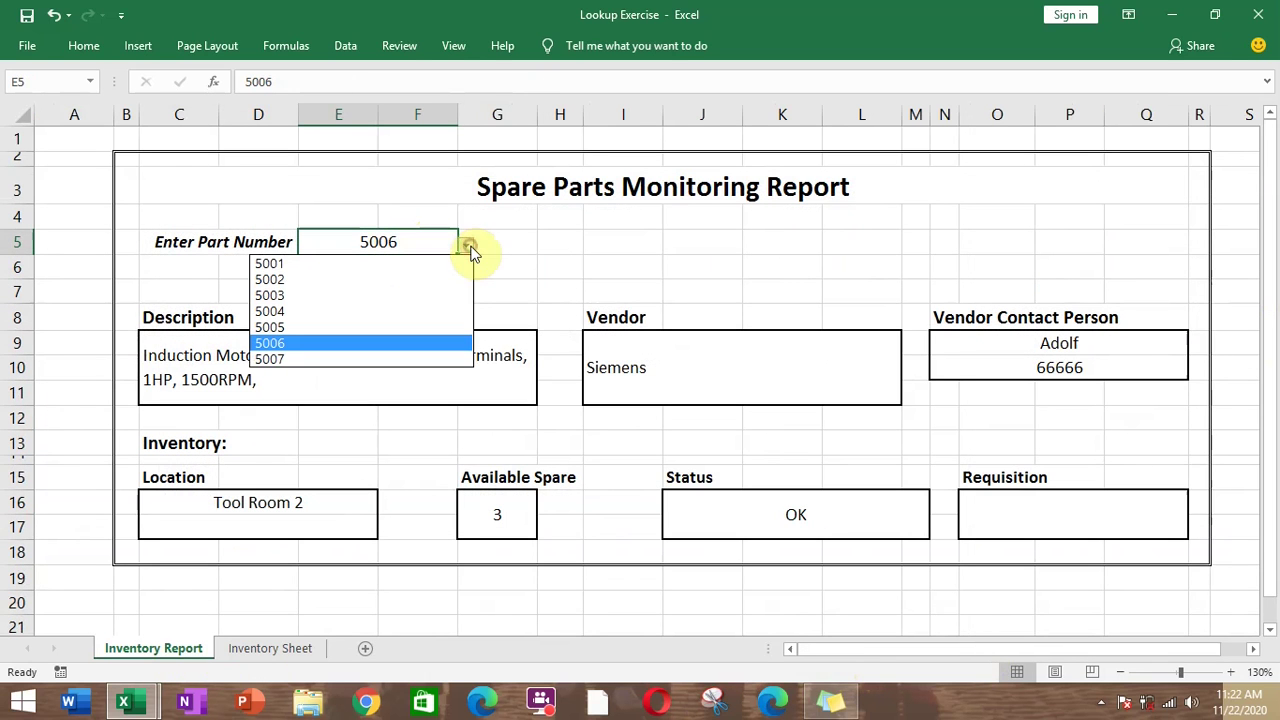
click(447, 248)
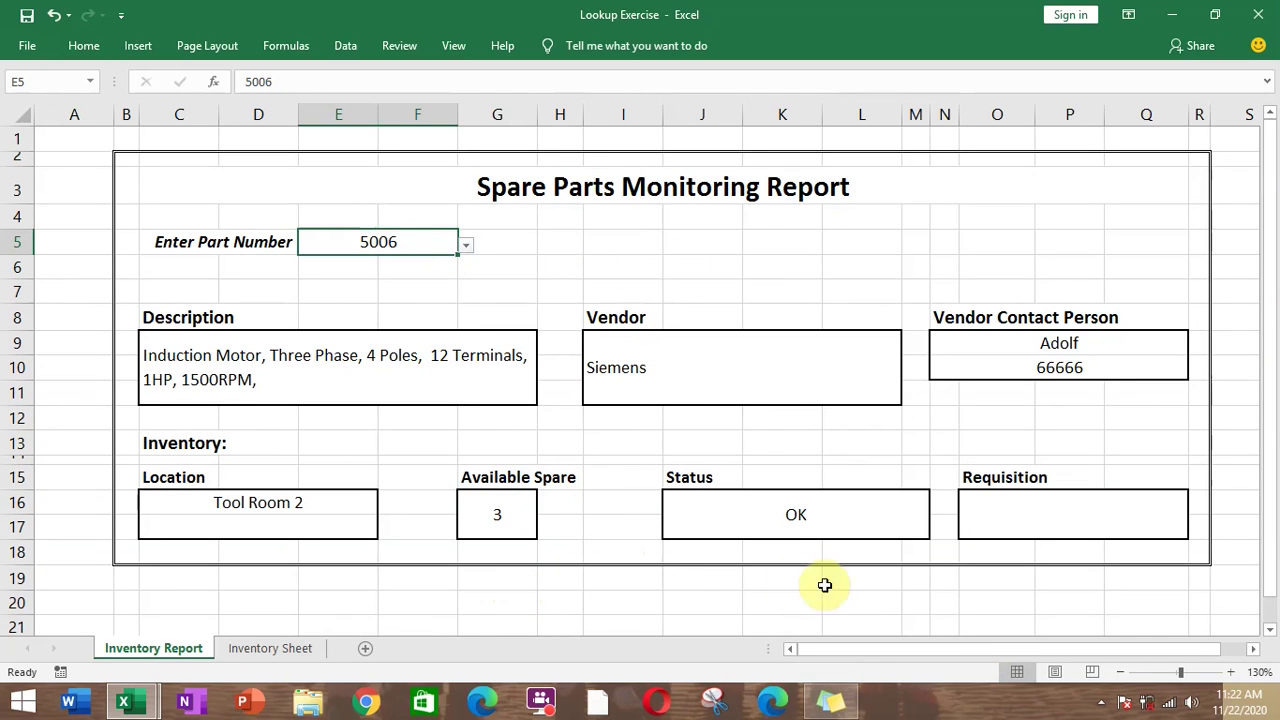
click(535, 703)
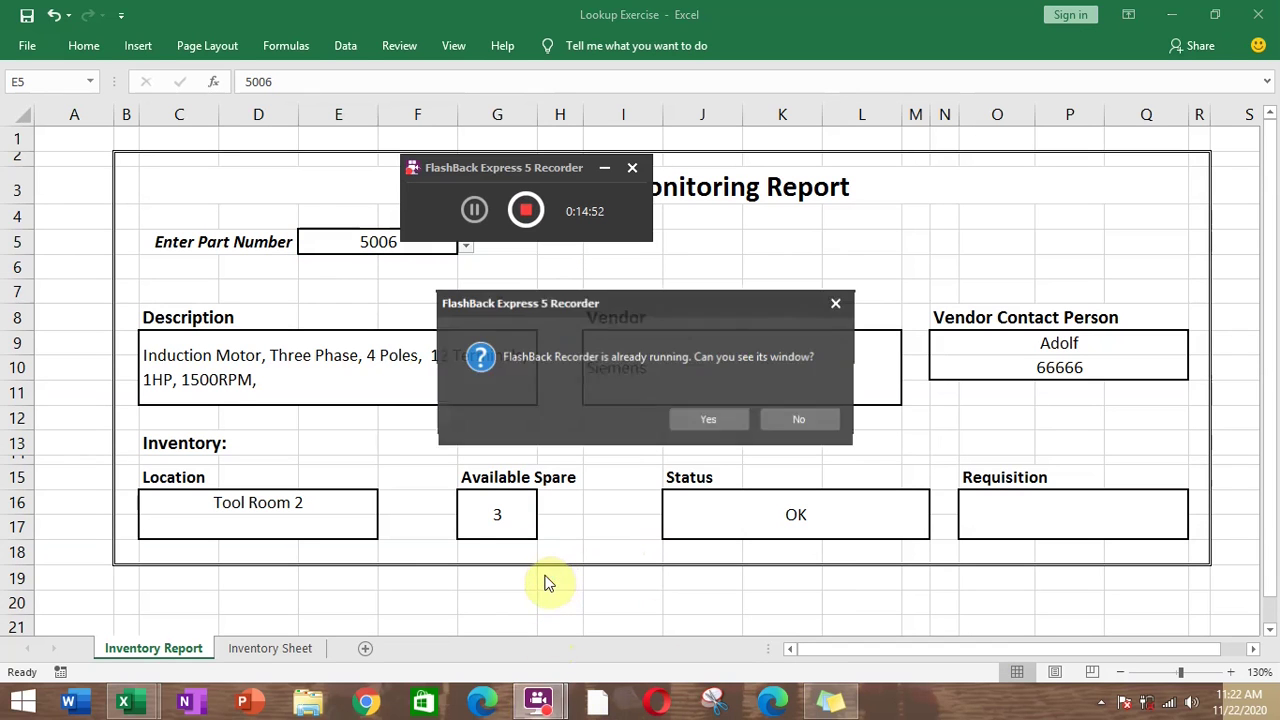
click(709, 420)
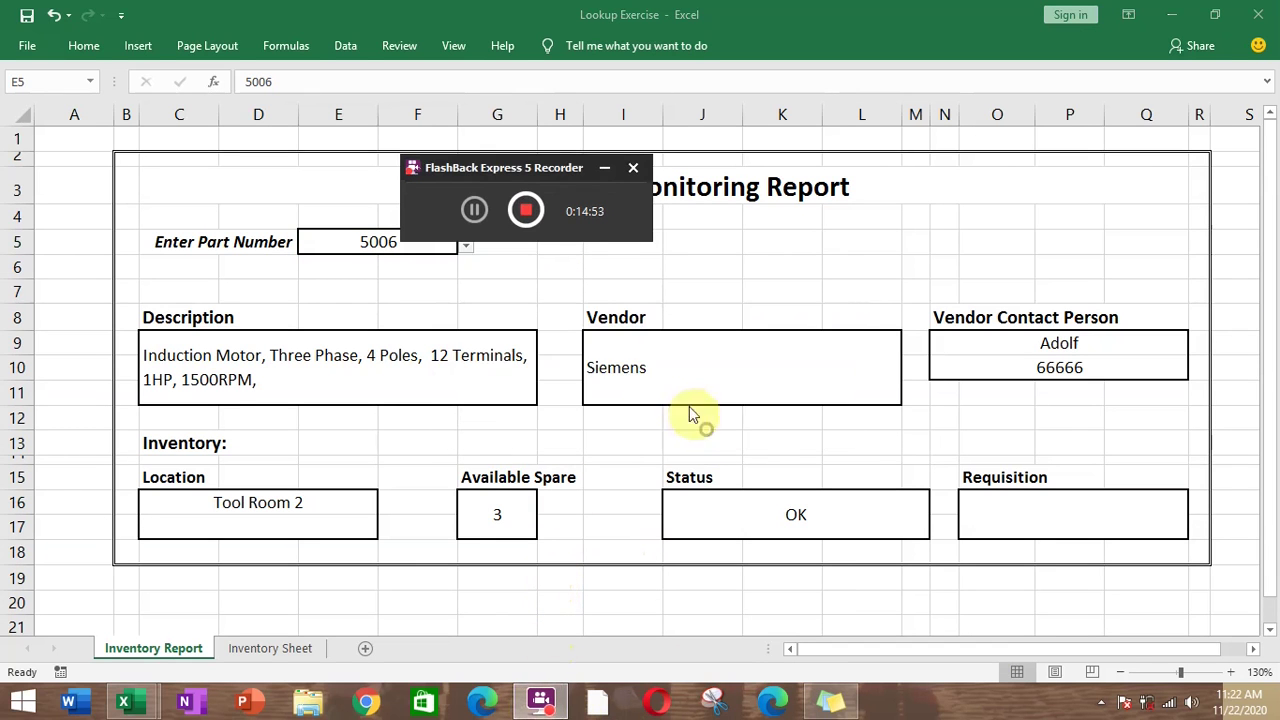